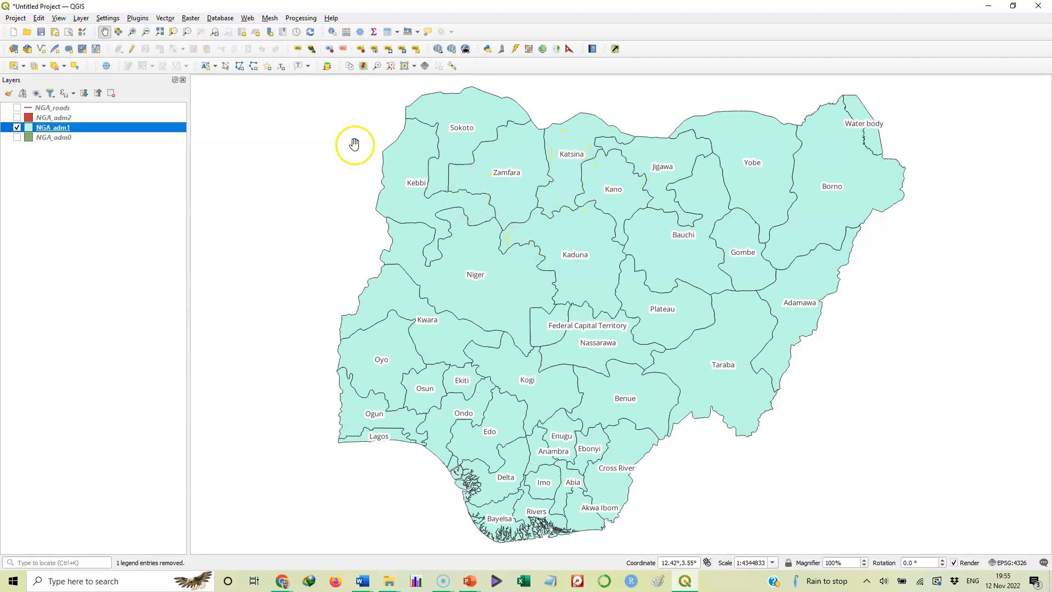
- Show the NGA_roads layer on the map and hide it again
left_click(18, 108)
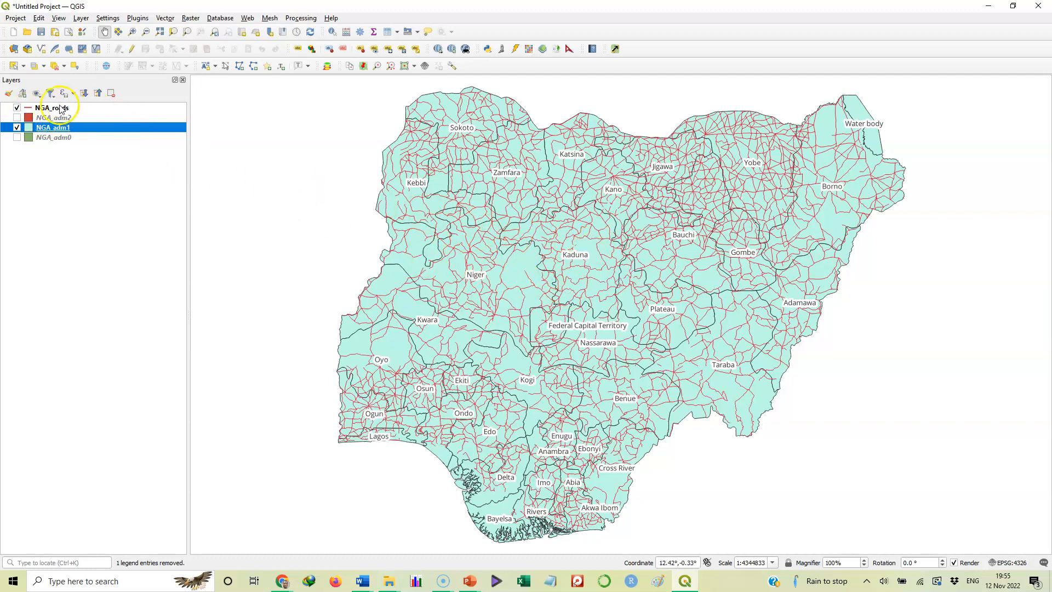
left_click(17, 108)
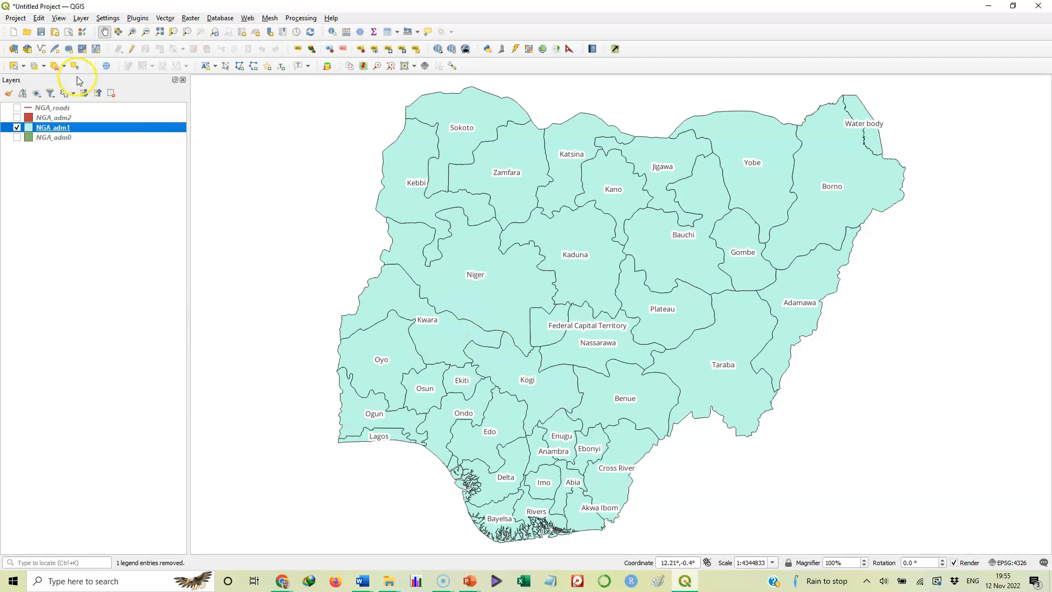
- Create a new print layout titled Nigeria1
left_click(16, 18)
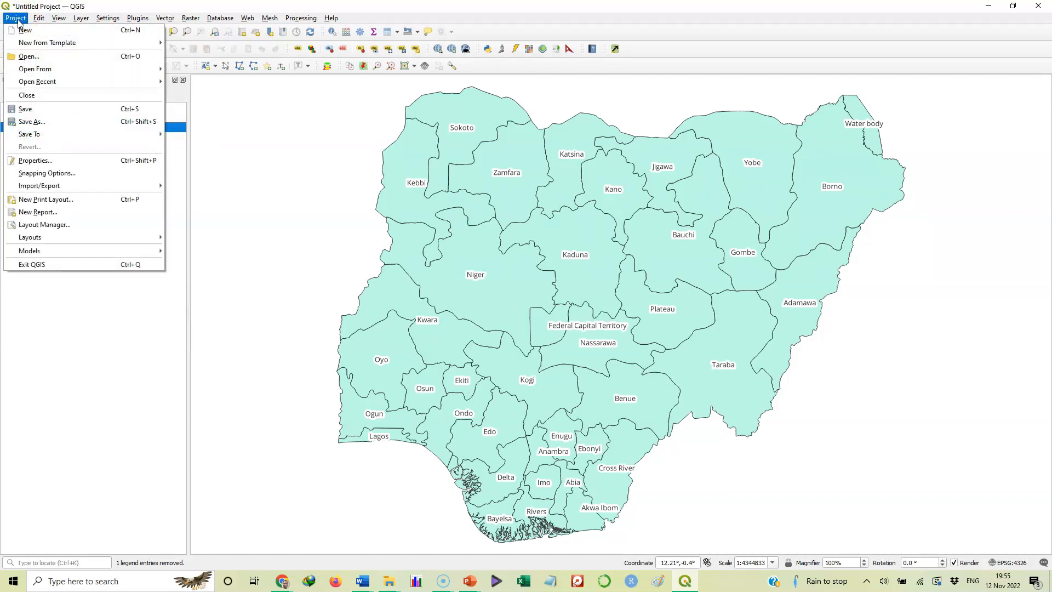
left_click(88, 204)
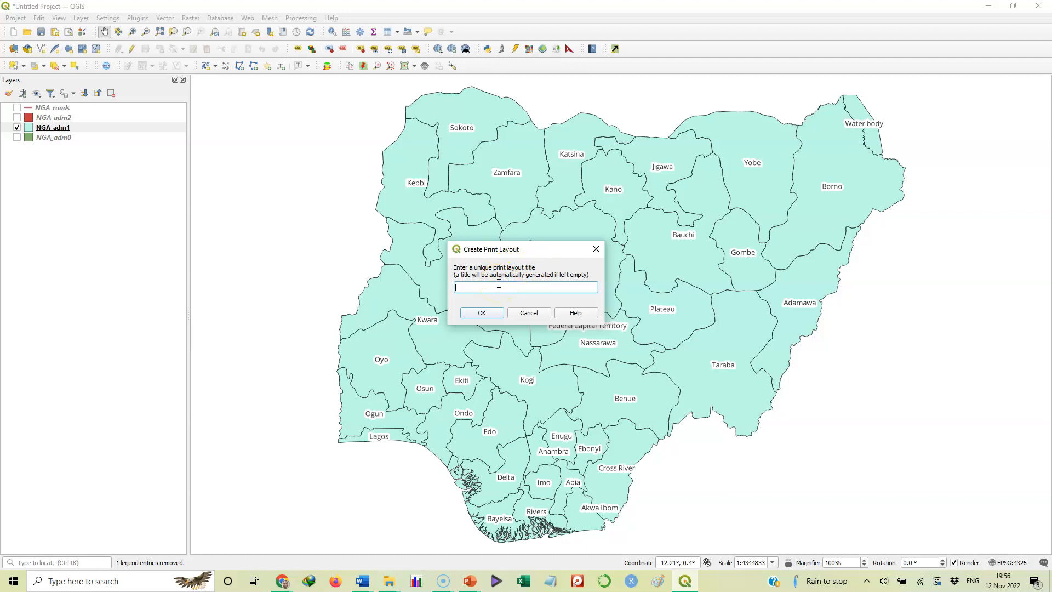
type("Nigeria1")
left_click(480, 313)
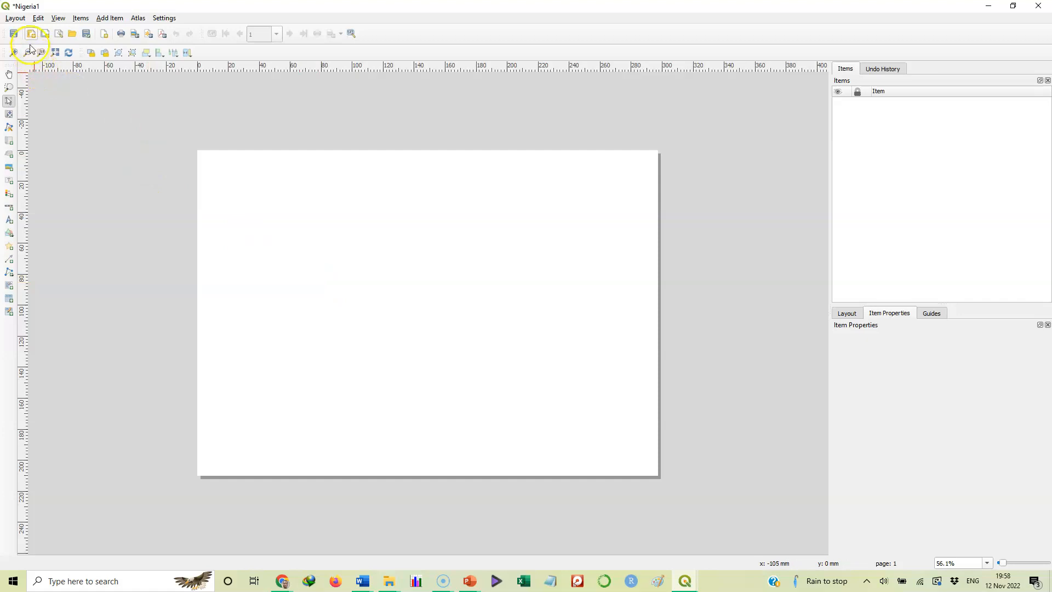
left_click(15, 20)
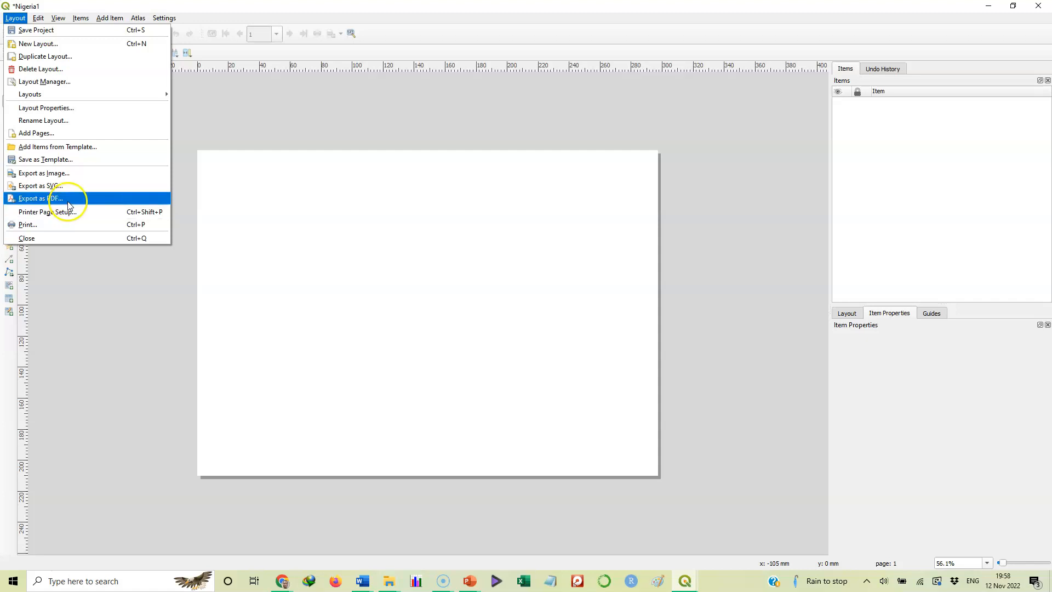
mouse_move(39, 21)
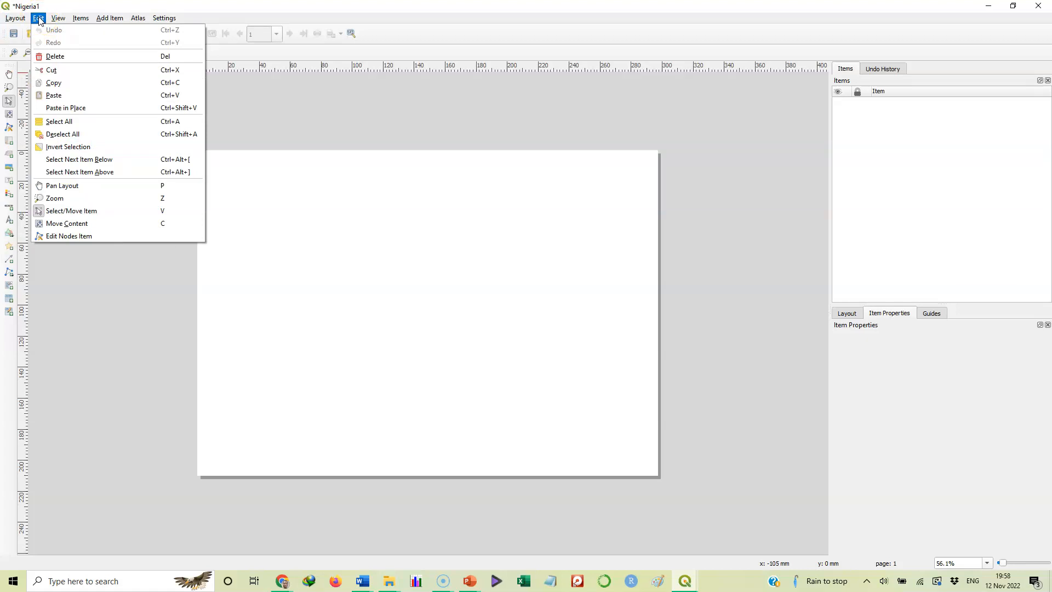
left_click(83, 18)
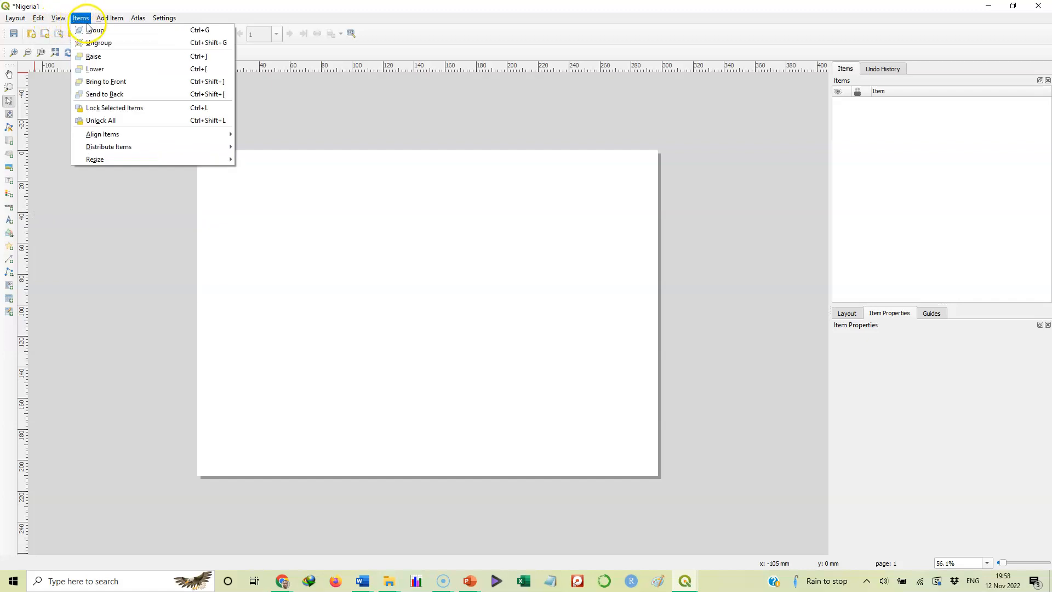
mouse_move(105, 21)
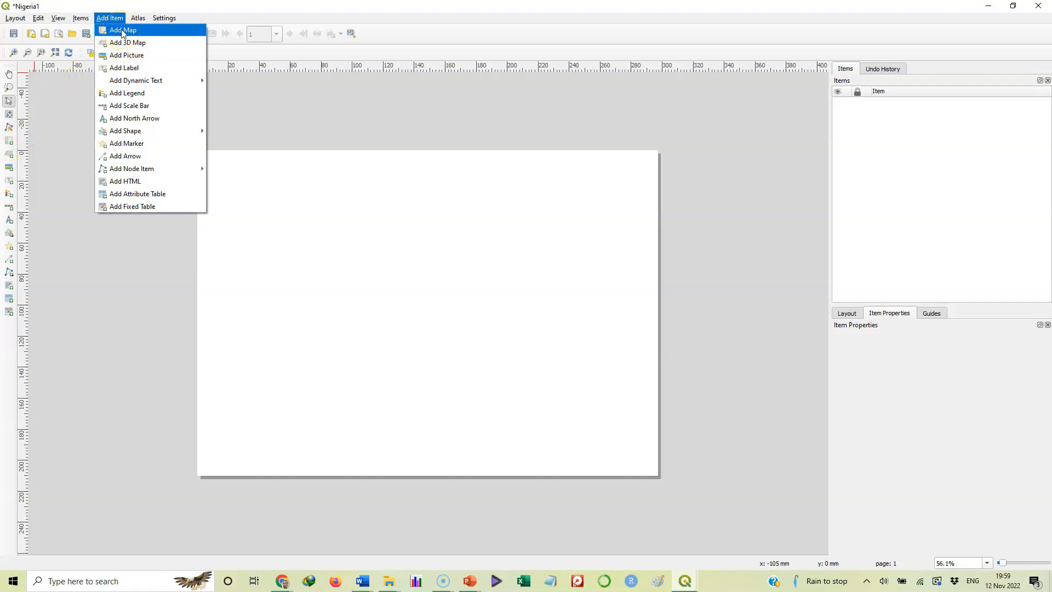
left_click(60, 106)
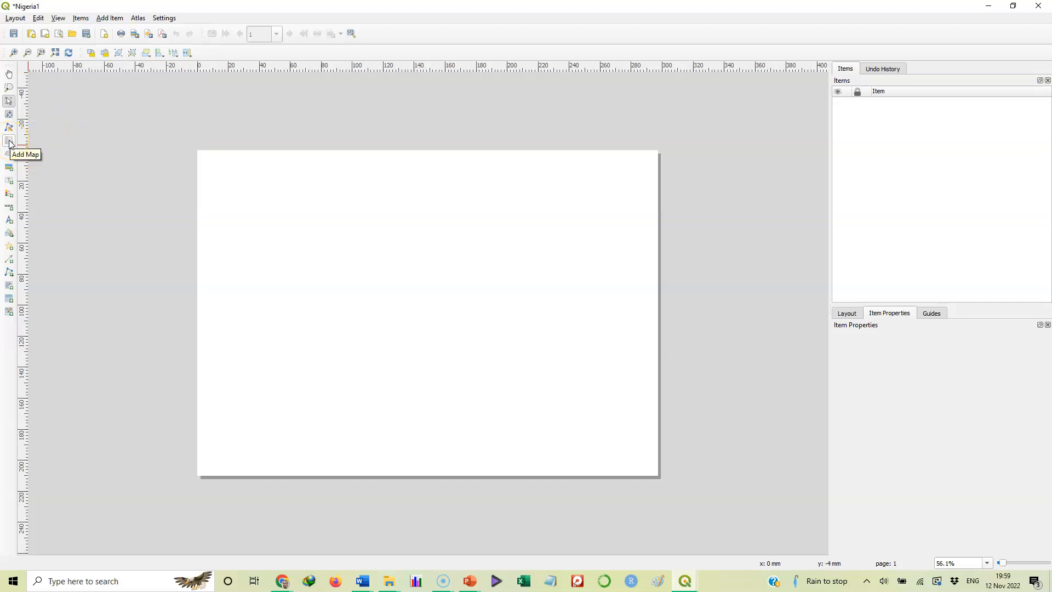
- Add a map item about 262 mm wide and 180 mm high, leaving a margin around it on the page
left_click(107, 19)
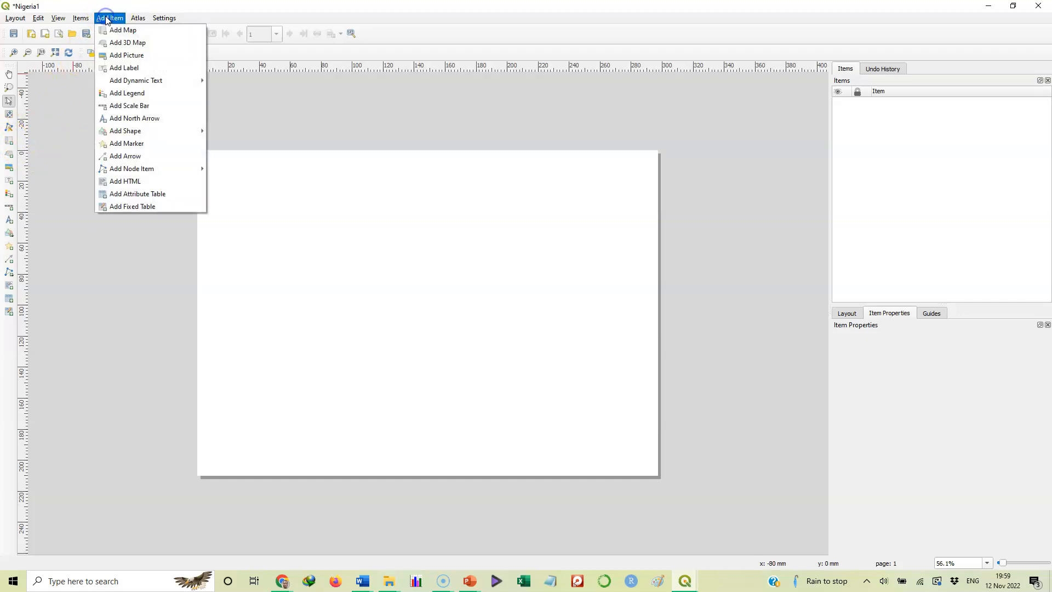
left_click(119, 30)
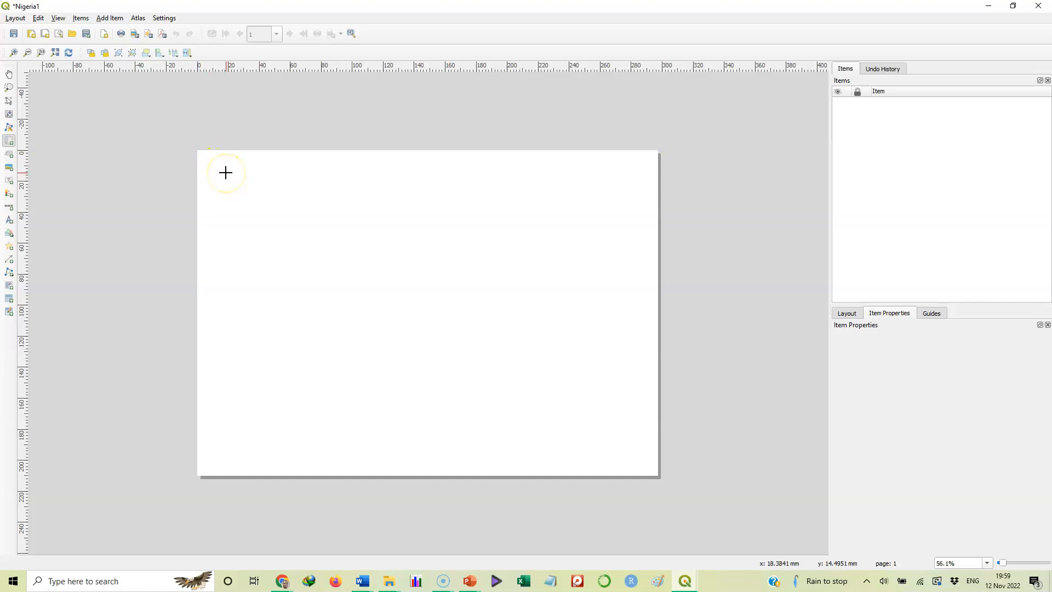
mouse_move(225, 172)
left_mouse_down()
mouse_move(508, 355)
mouse_move(616, 442)
mouse_move(656, 449)
mouse_move(634, 451)
left_mouse_up()
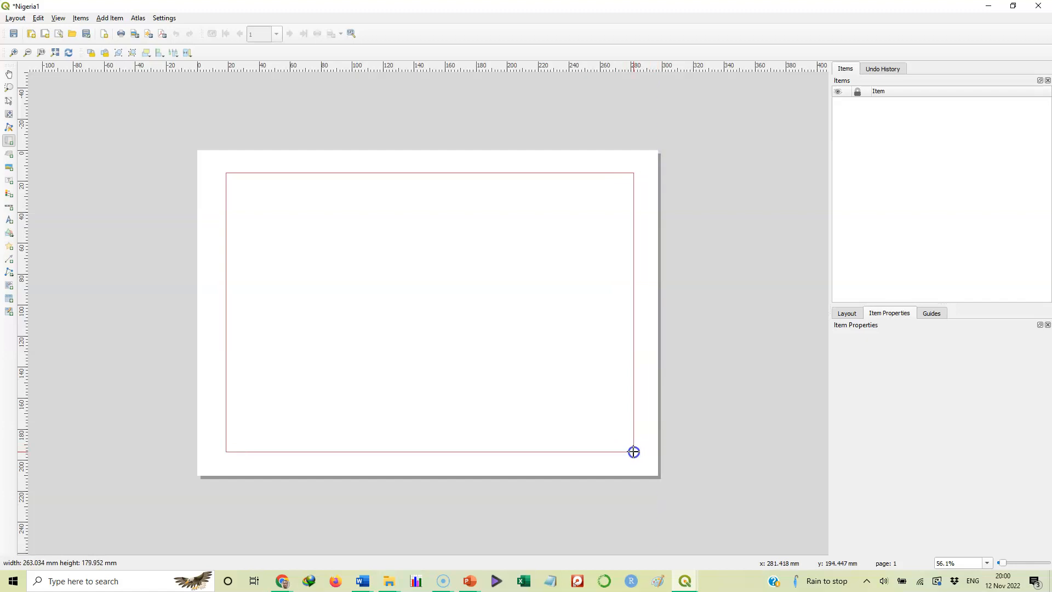
left_click_drag(634, 451, 633, 451)
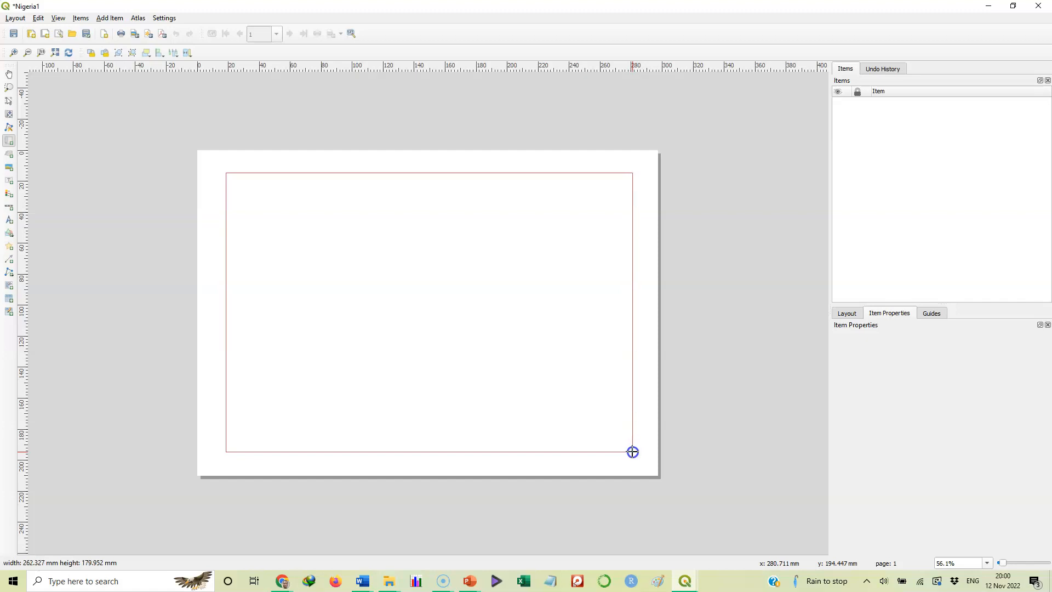
left_click_drag(633, 451, 633, 452)
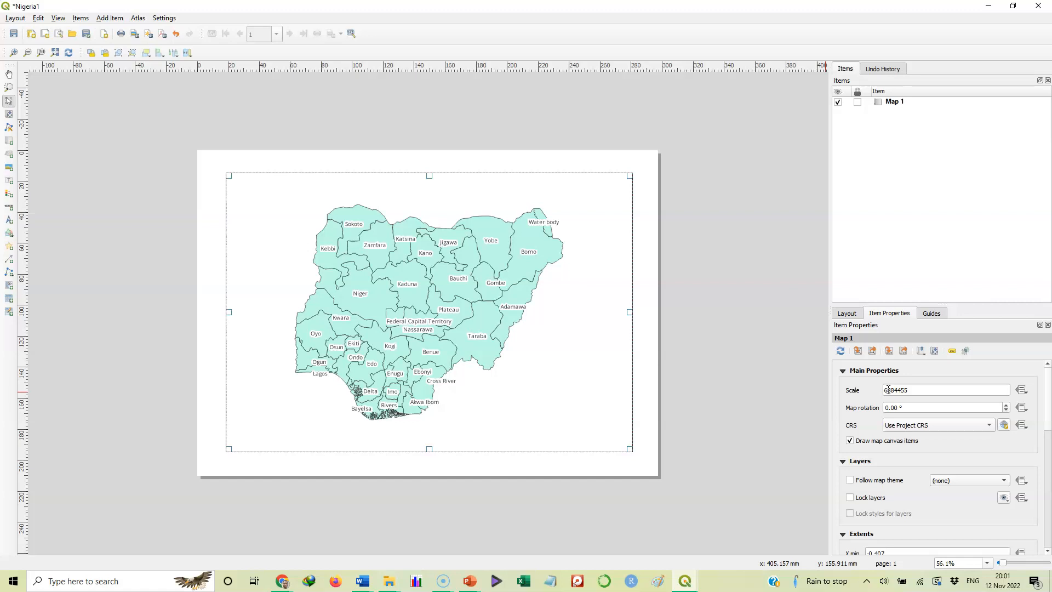
- Try a different scale for the map item and set it back to 6884455
left_click(908, 389)
left_click(909, 389)
key("Return")
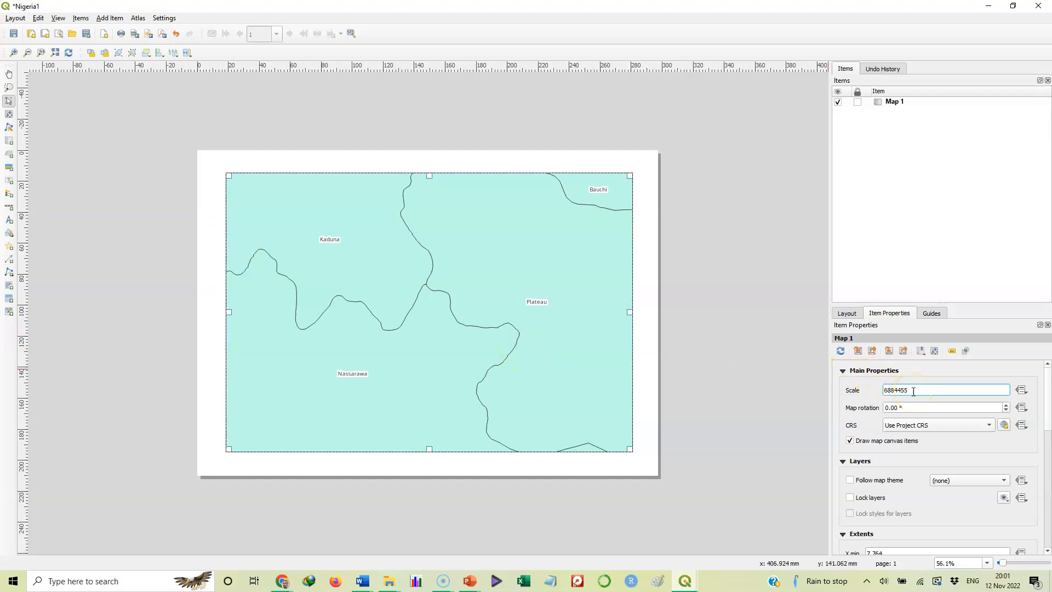
key("Return")
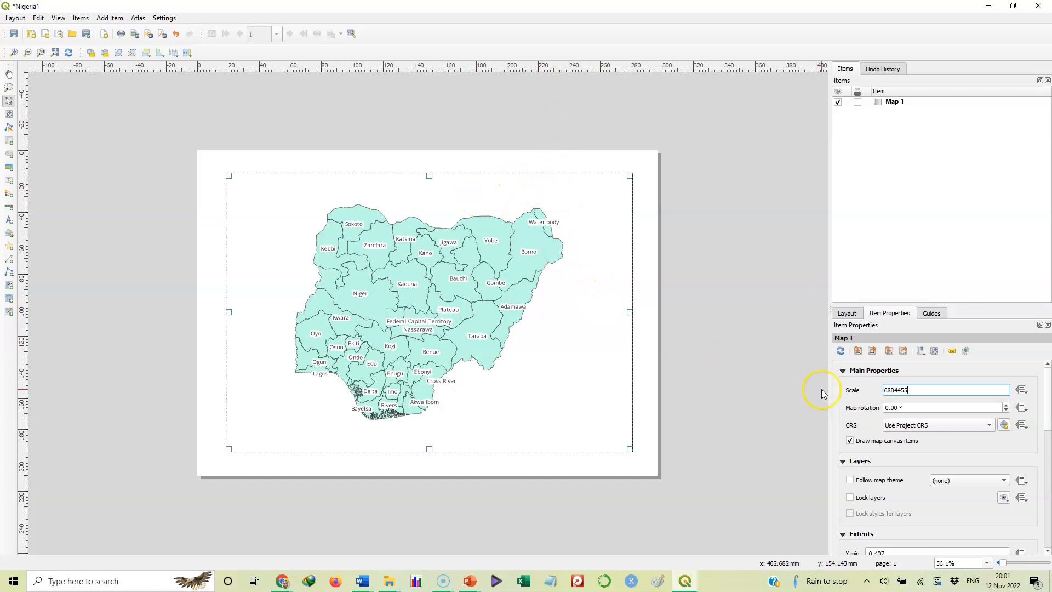
- Try scales of 5884455 and 4884455 for the map item
left_click(891, 391)
left_click(890, 390)
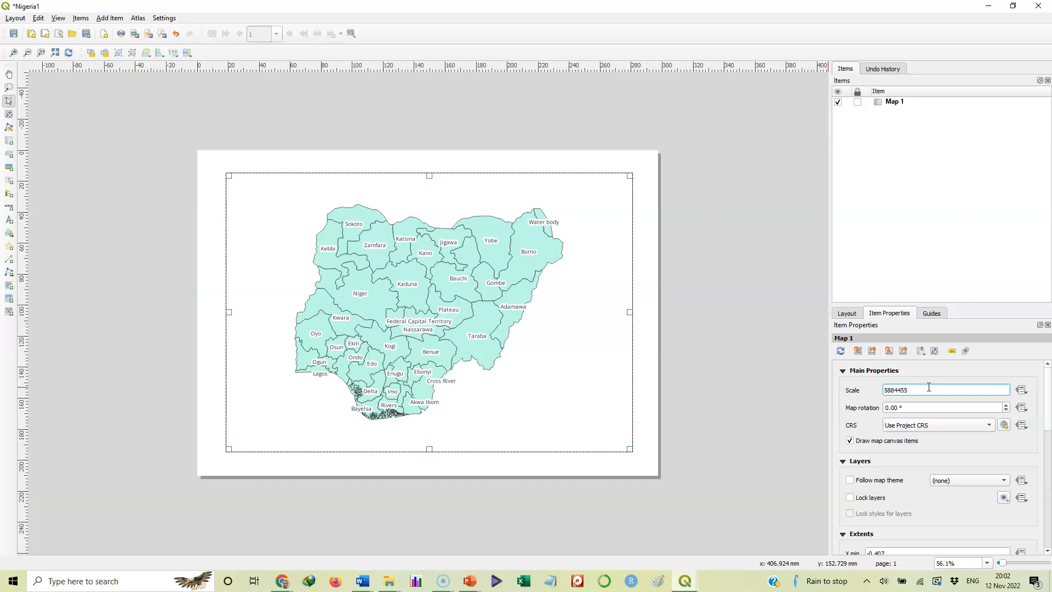
key("Return")
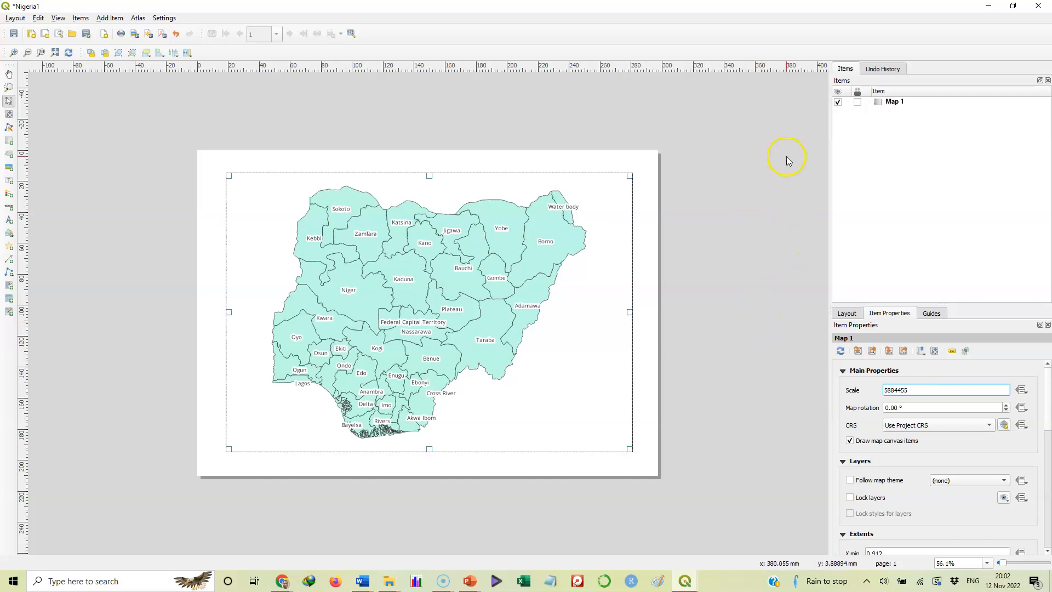
left_click(888, 390)
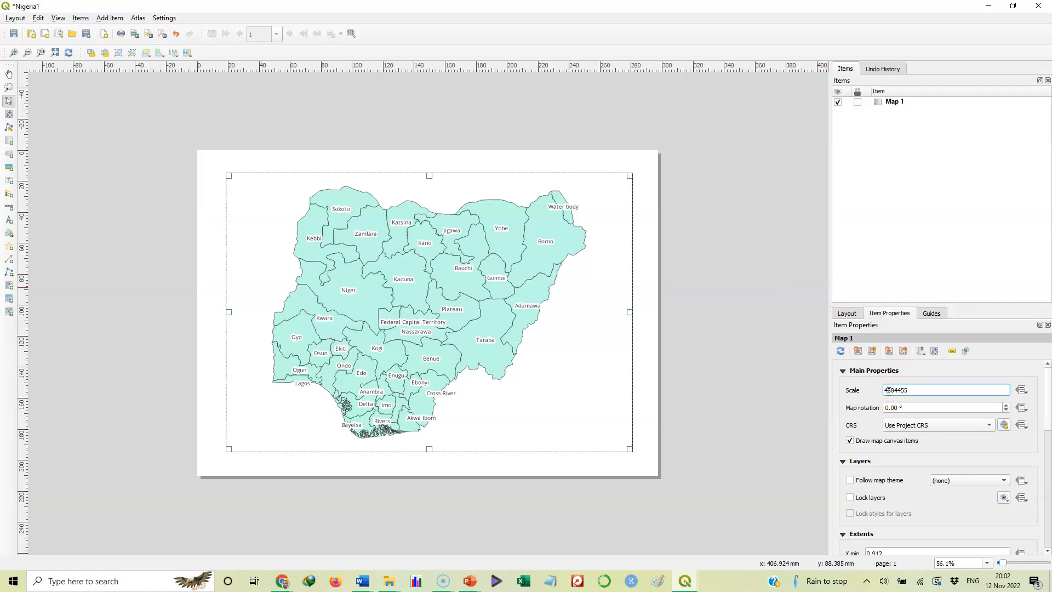
key("Return")
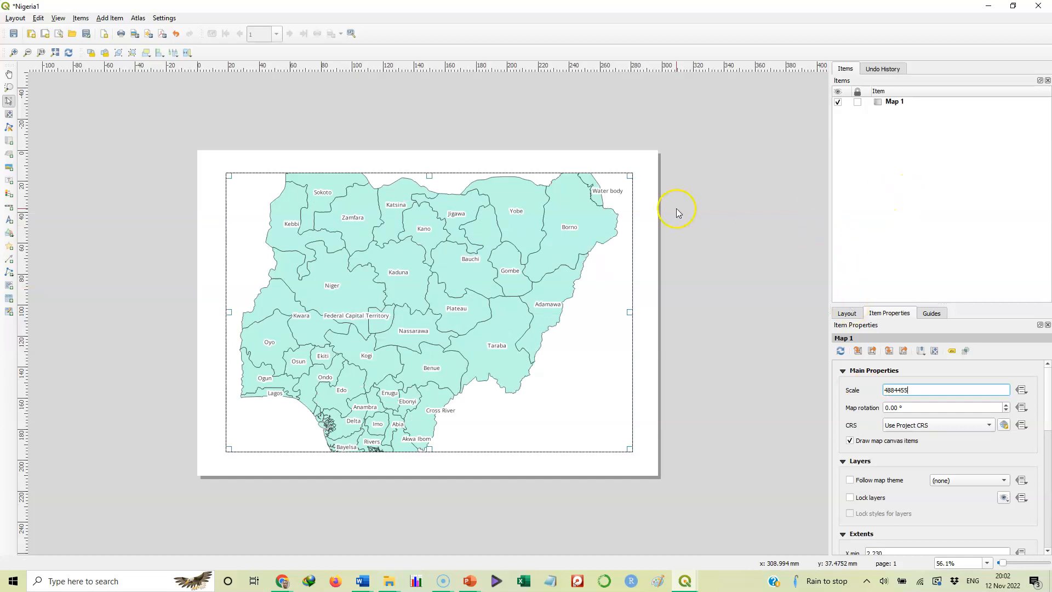
- Try a scale of 5584455 for the map item
left_click(891, 391)
left_click(891, 391)
left_click_drag(891, 391, 878, 394)
type("55")
key("Return")
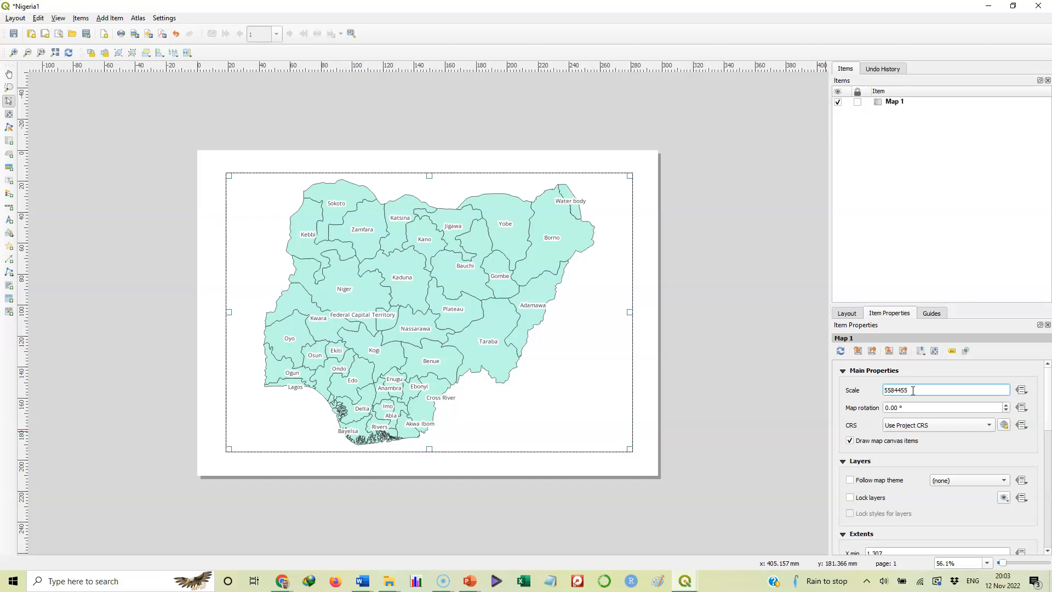
- Set the map item's scale to 5500000
left_click(891, 391)
left_click(891, 391)
key("Return")
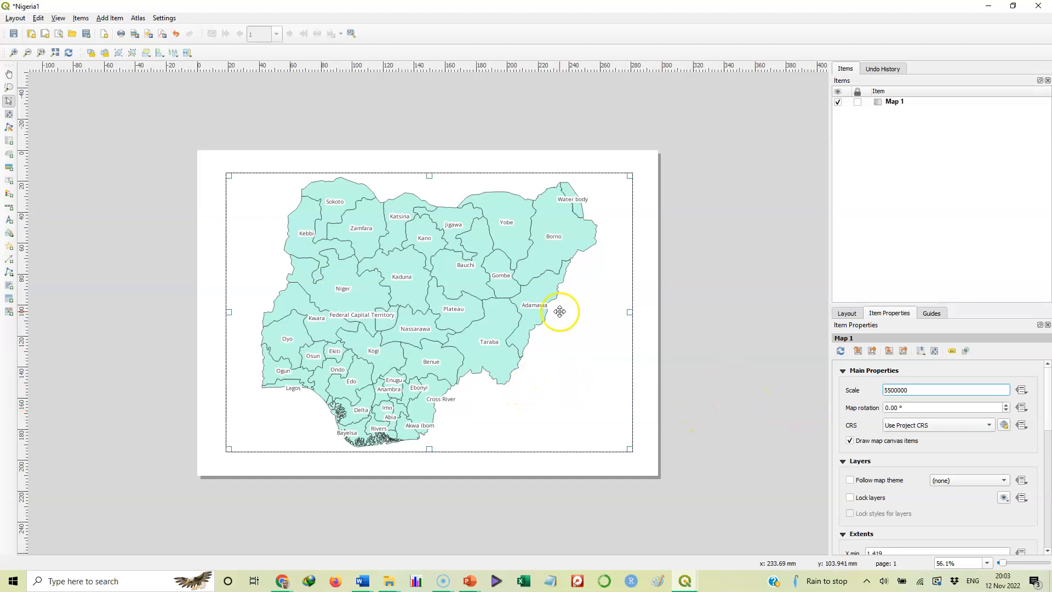
- Add a scale bar in the blank area of the map just east of Akwa Ibom
left_click(118, 17)
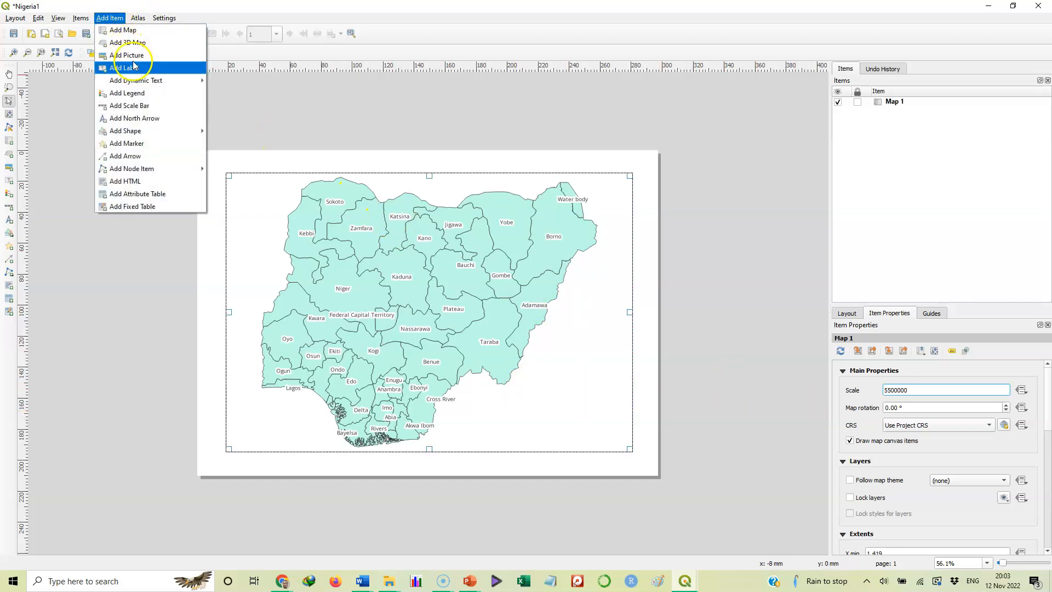
left_click(138, 107)
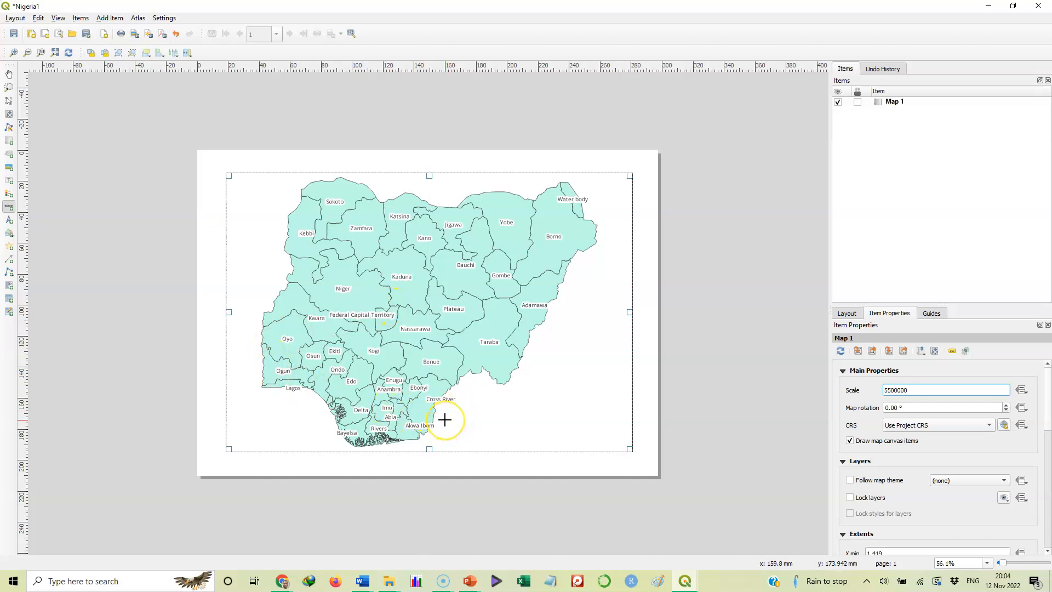
left_click_drag(445, 420, 626, 438)
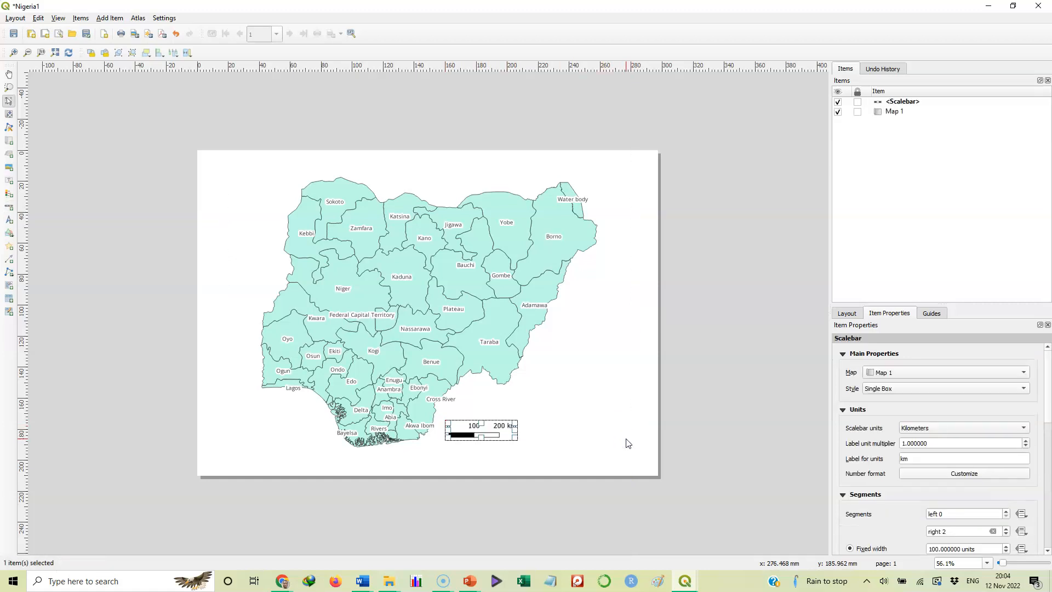
- Select the scale bar and enlarge the space for its item properties
left_click(527, 437)
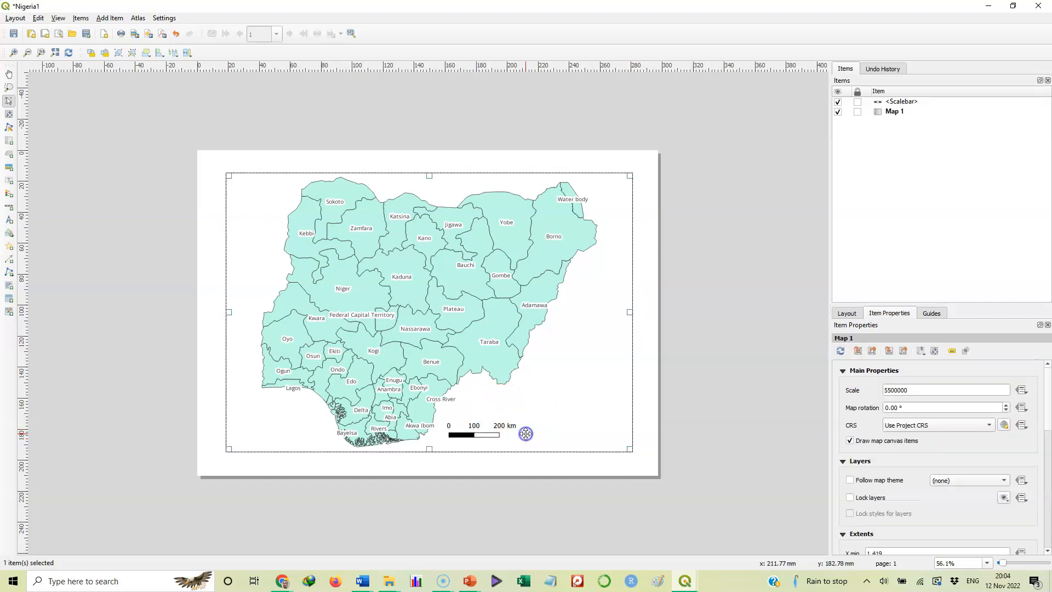
left_click(478, 435)
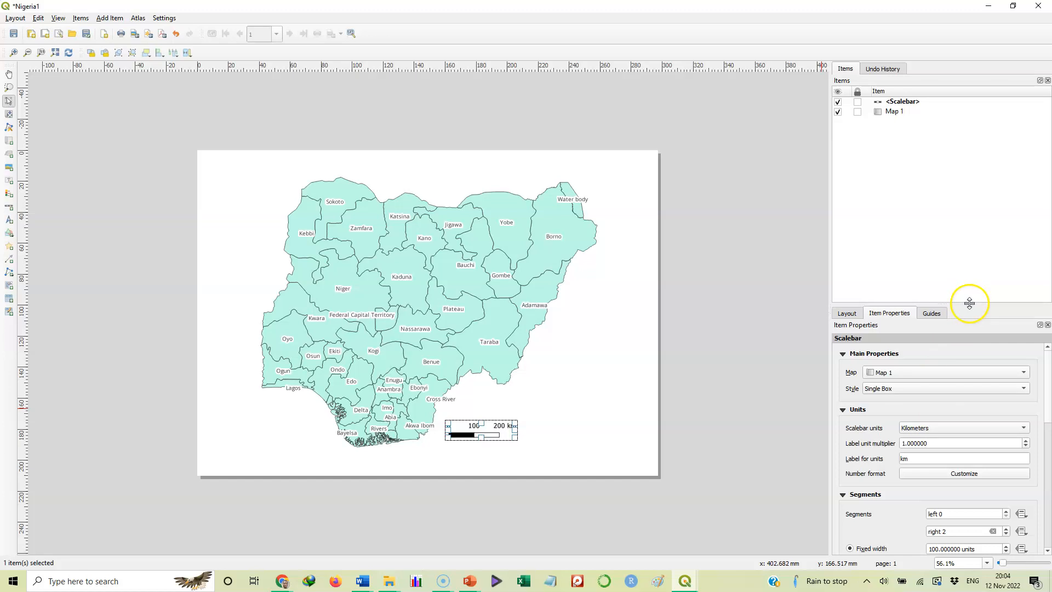
left_click_drag(970, 303, 968, 174)
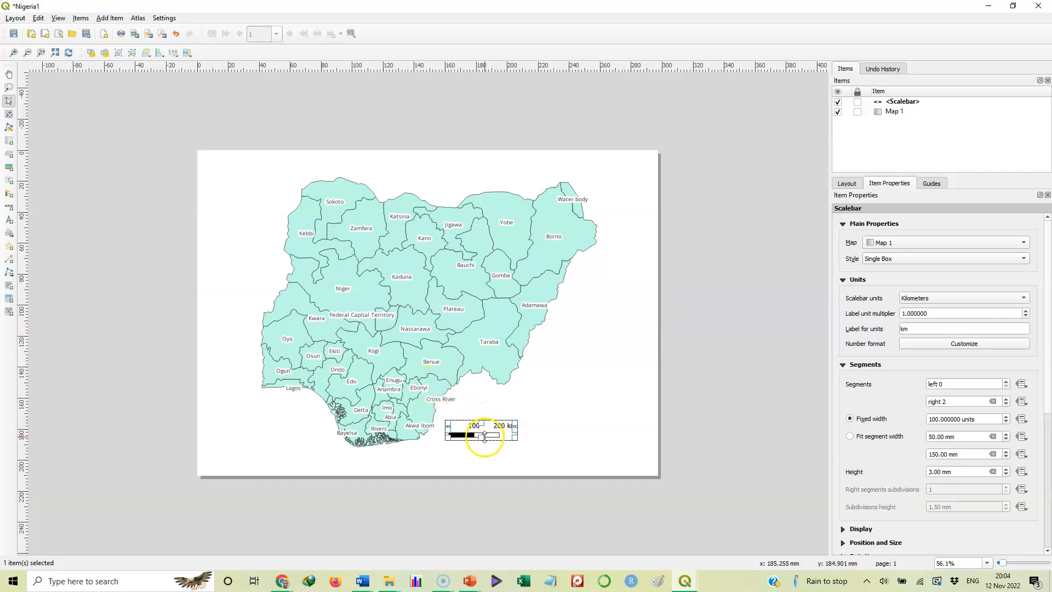
- Compare the item properties of the map and the scale bar, leaving the scale bar selected
left_click(557, 415)
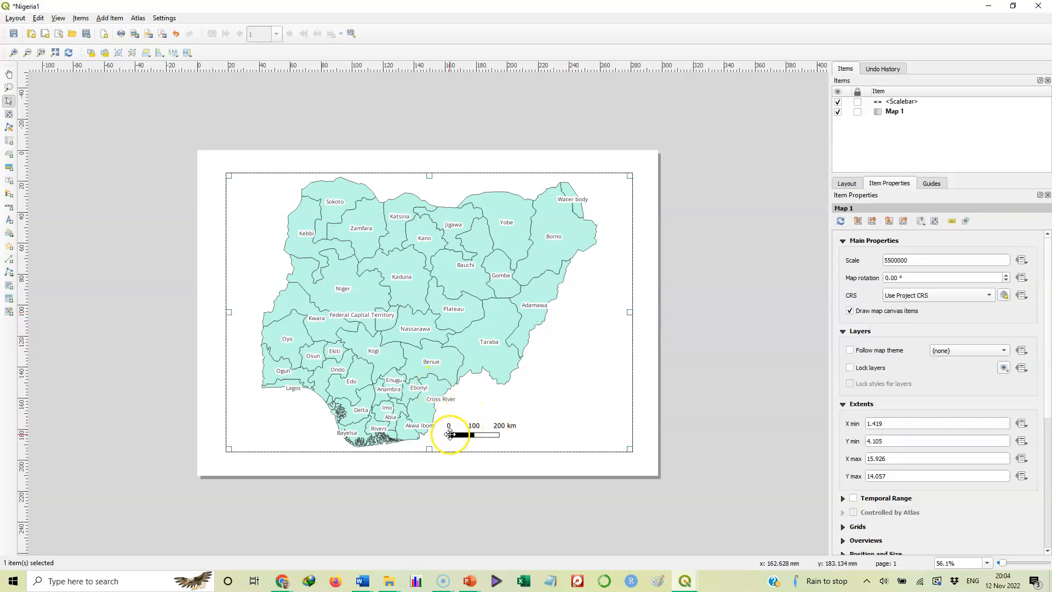
left_click(475, 435)
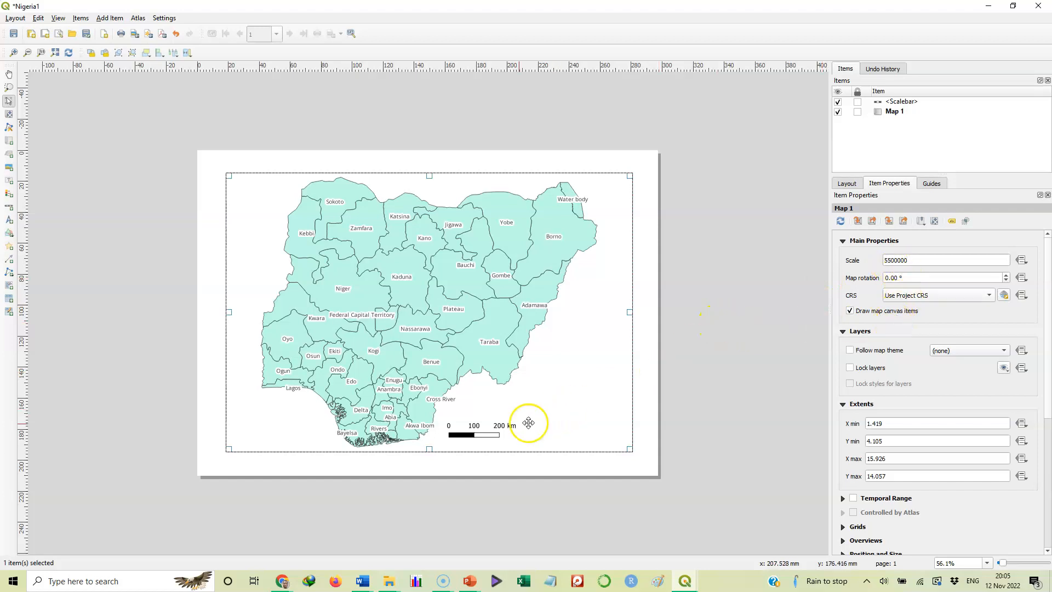
left_click(490, 430)
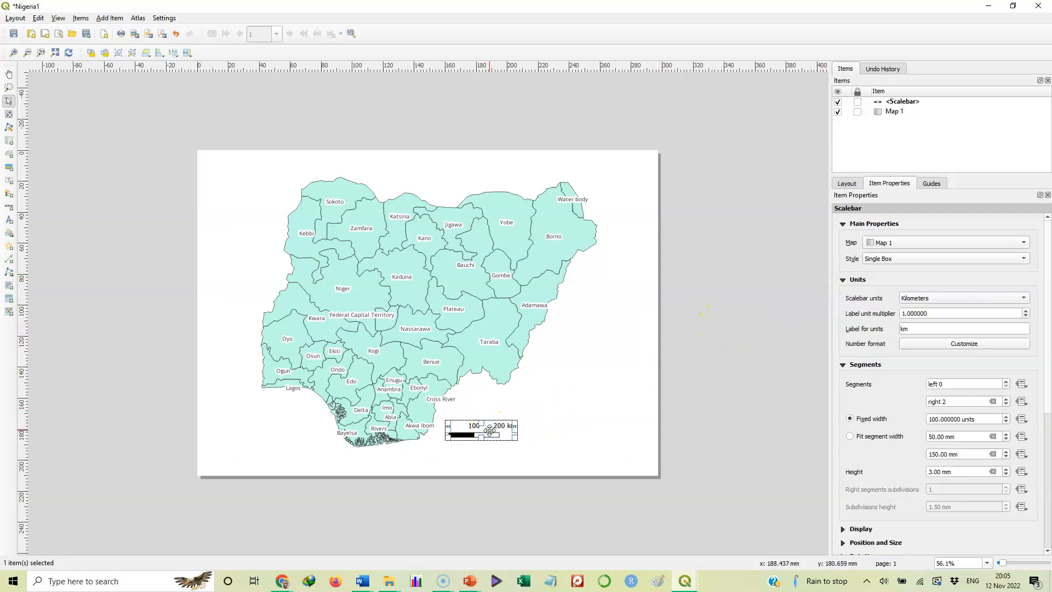
left_click(570, 366)
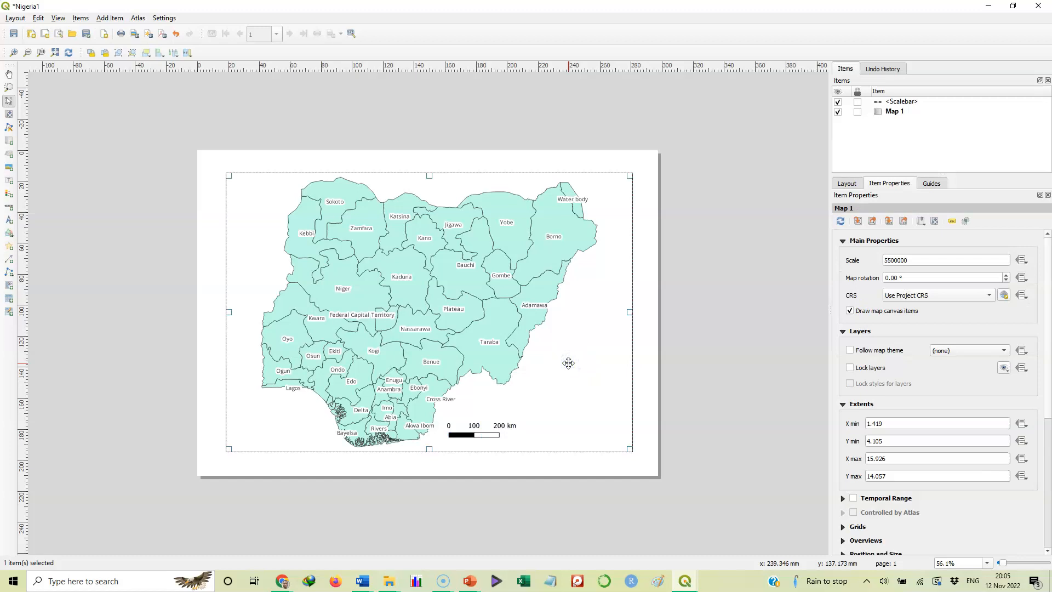
left_click(372, 261)
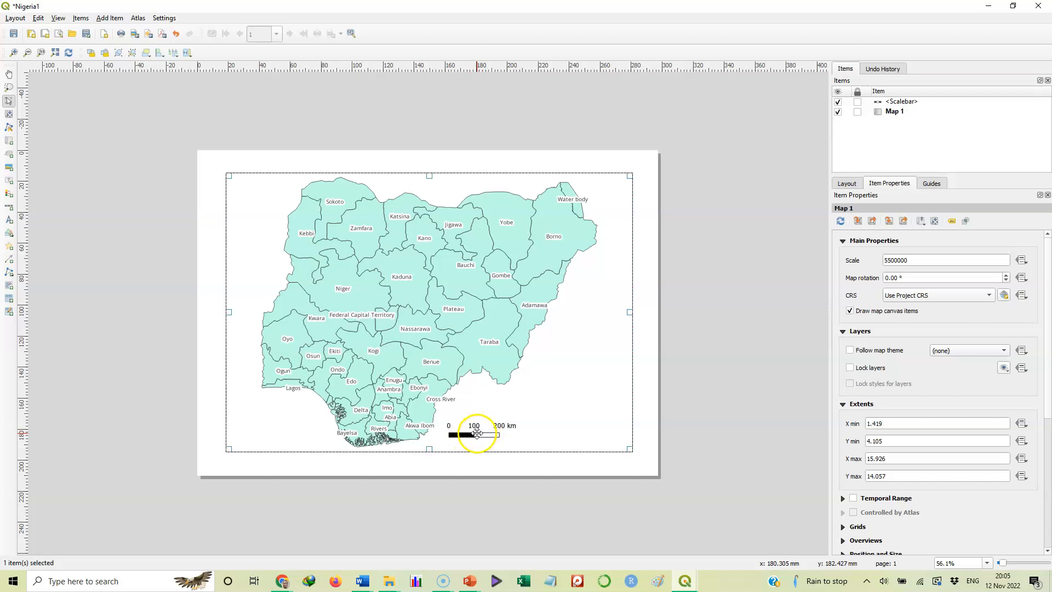
left_click(477, 433)
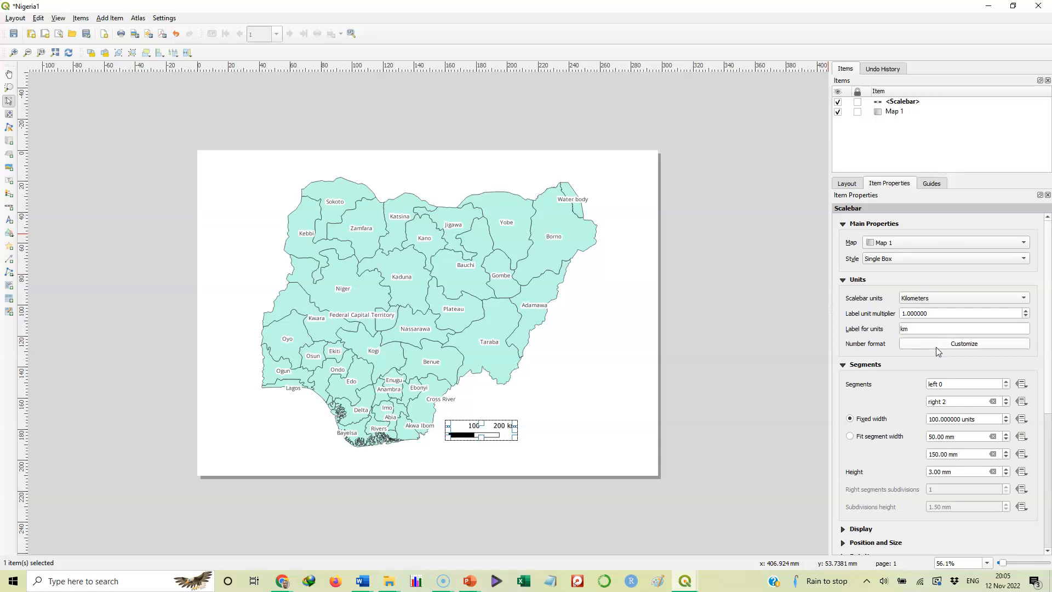
- Set the scale bar's segments to 1 on the left and 4 on the right
left_click(940, 382)
left_click(945, 382)
type("1")
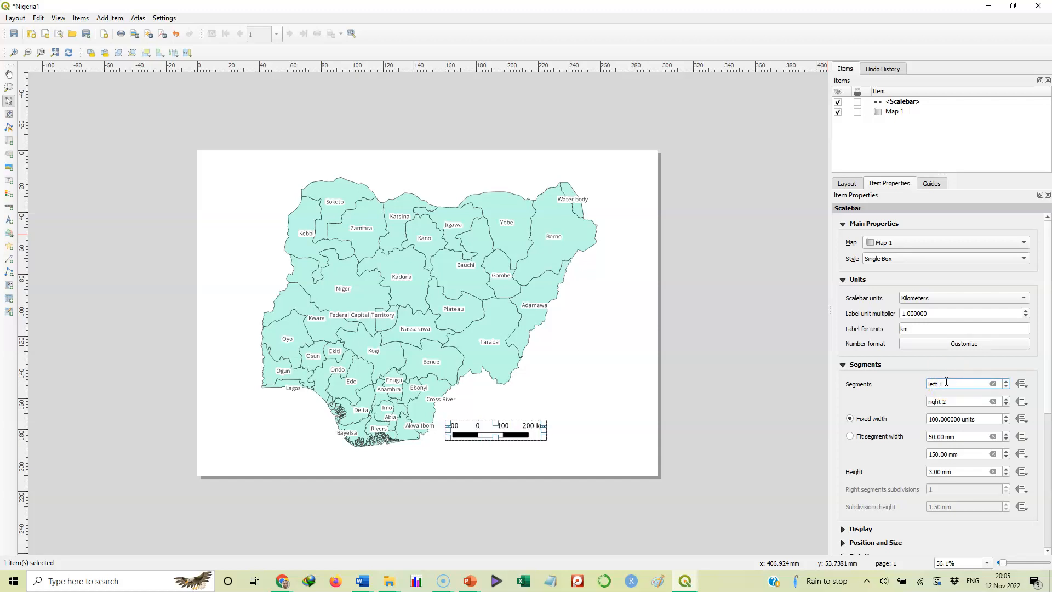
left_click(957, 404)
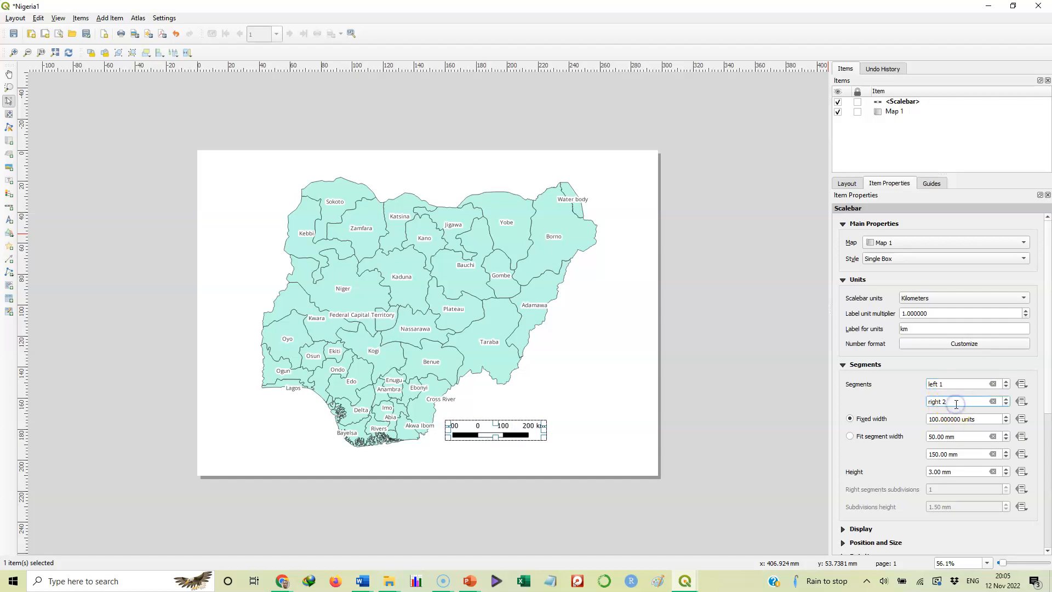
key("BackSpace")
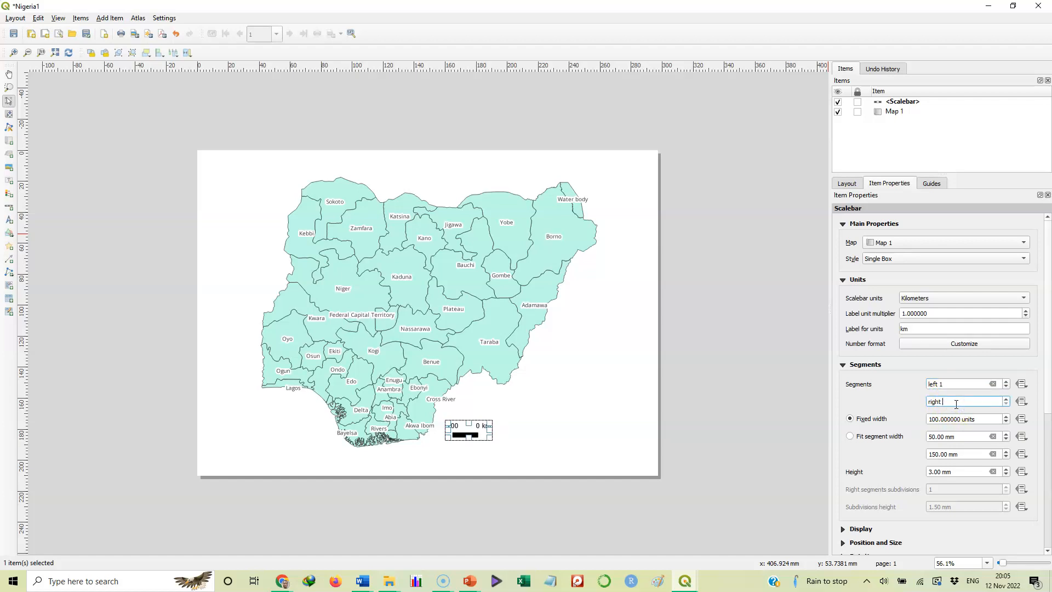
type("4")
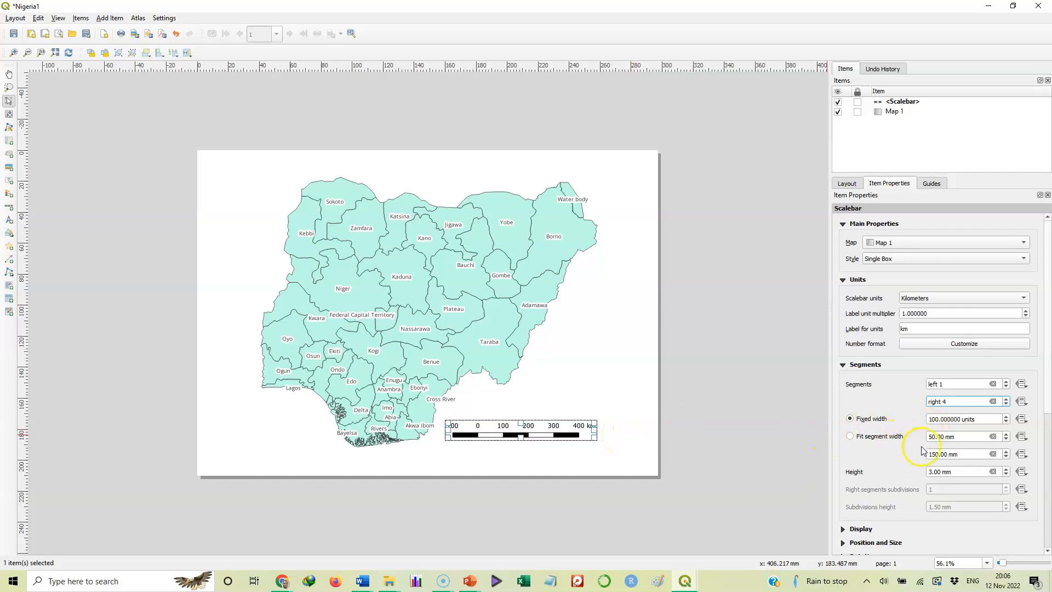
- Set the scale bar's fixed segment width to 50 units and check it on the layout, leaving the scale bar selected
left_click(937, 421)
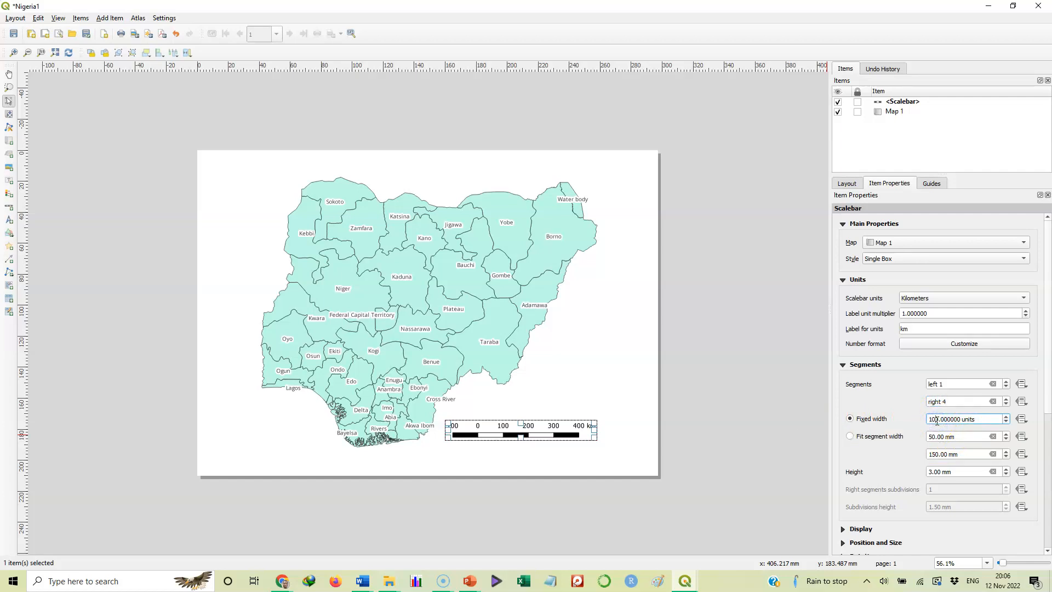
key("BackSpace")
key("BackSpace")
type("5")
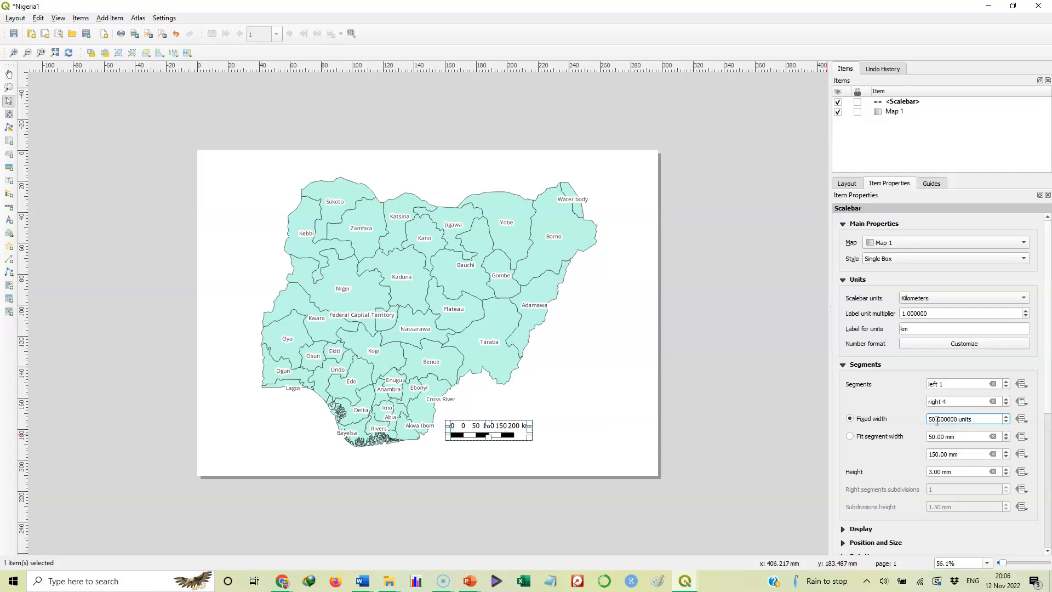
left_click(979, 420)
double_click(979, 420)
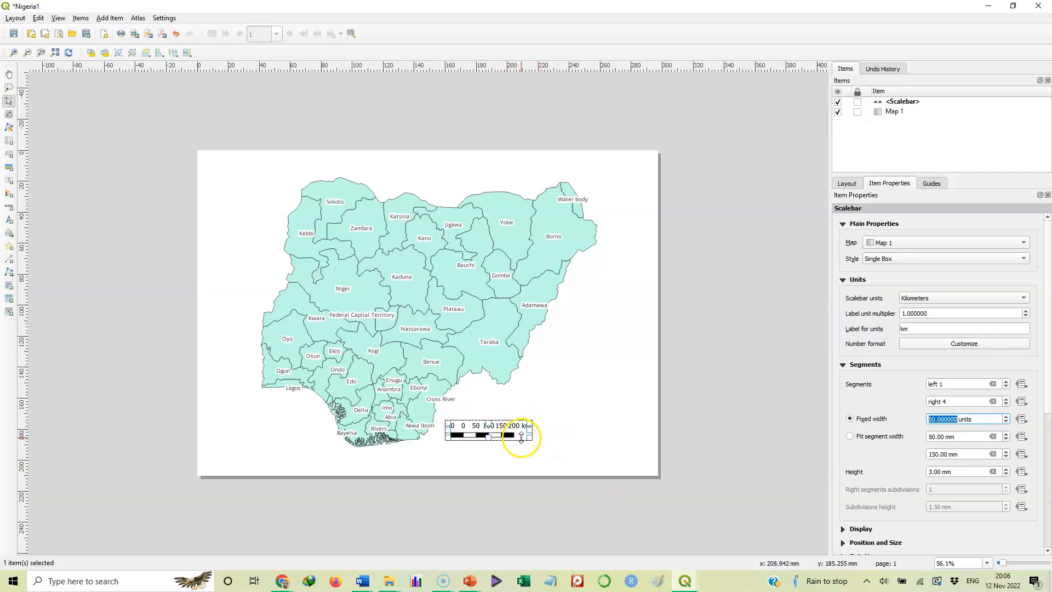
left_click(566, 437)
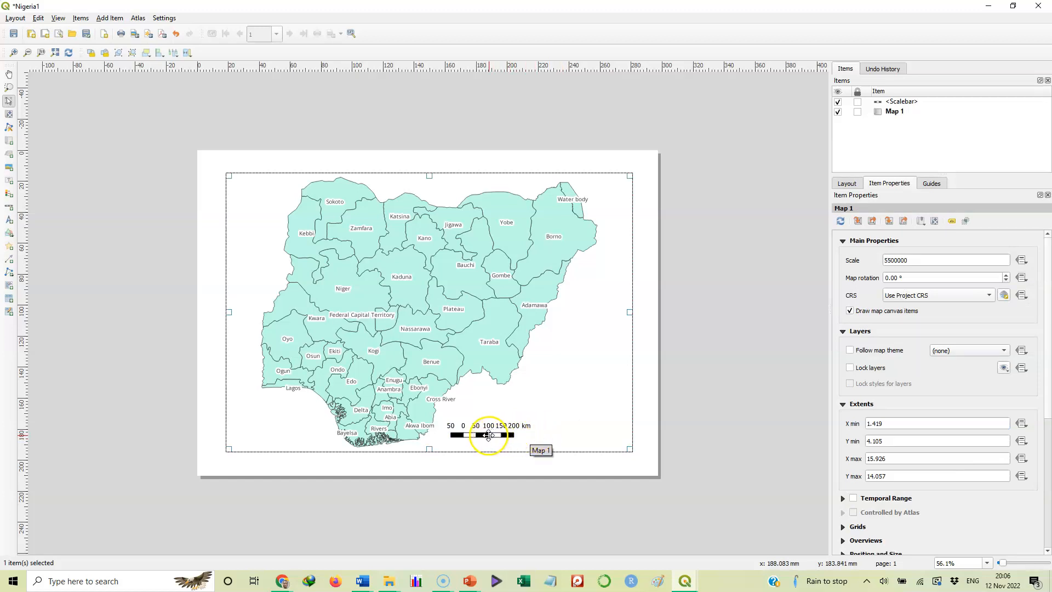
left_click(489, 436)
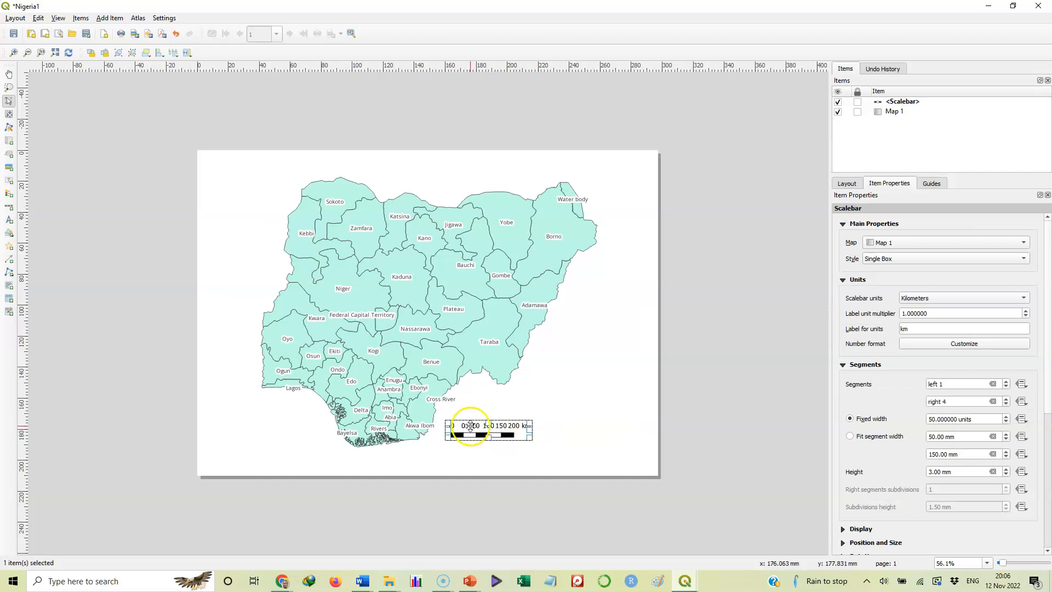
- Set the scale bar's fixed segment width to 100 units and check the bar on the layout
left_click(935, 420)
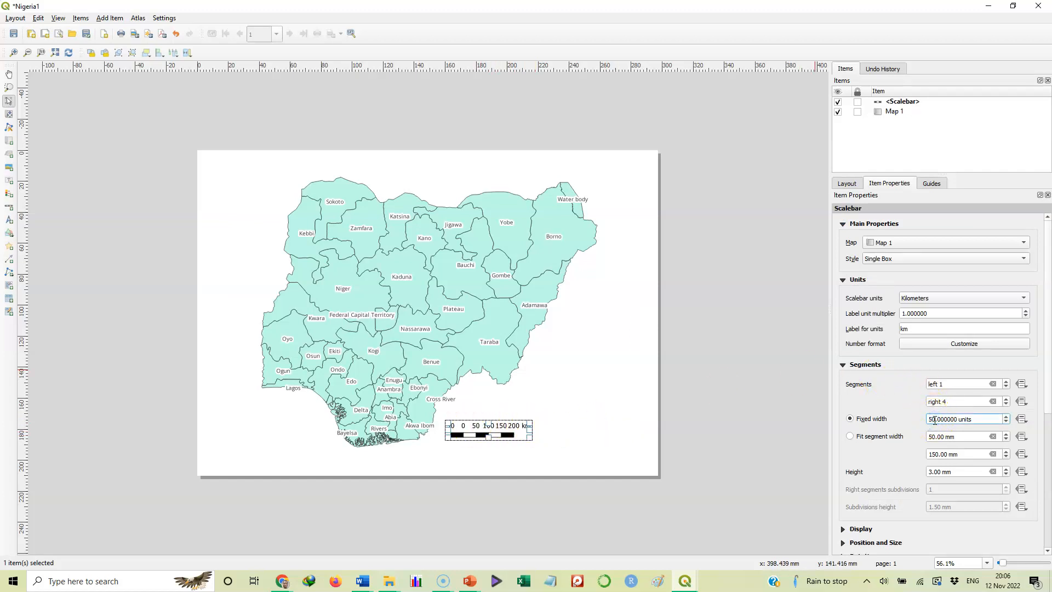
key("BackSpace")
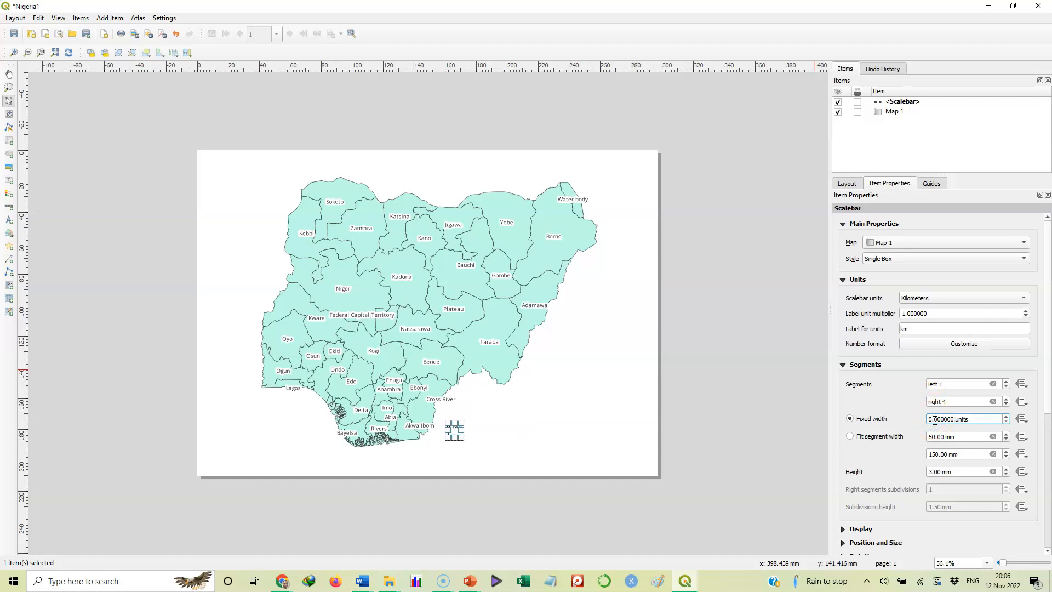
key("BackSpace")
type("100")
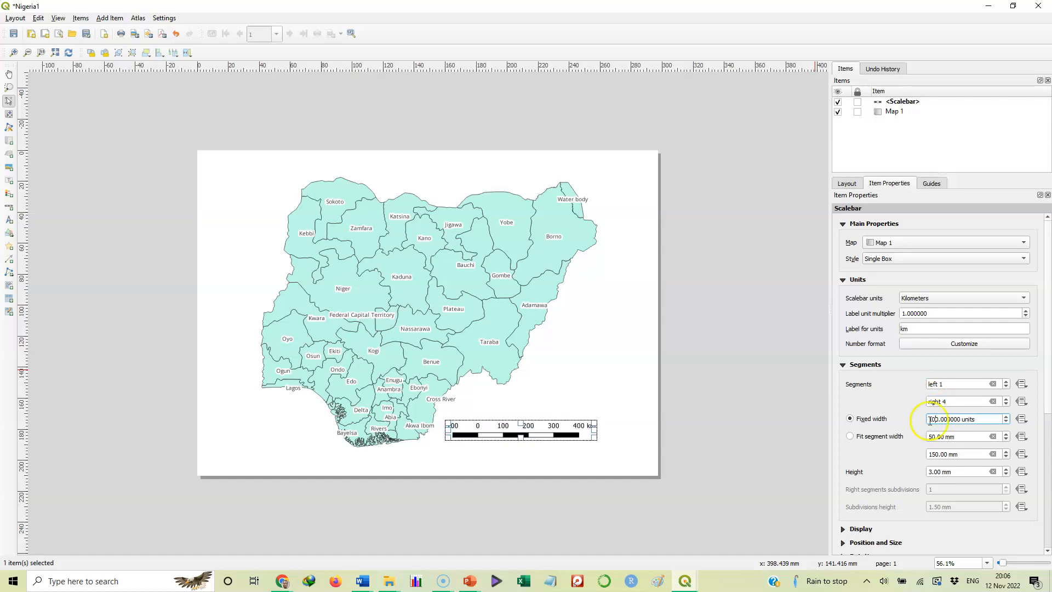
left_click(599, 371)
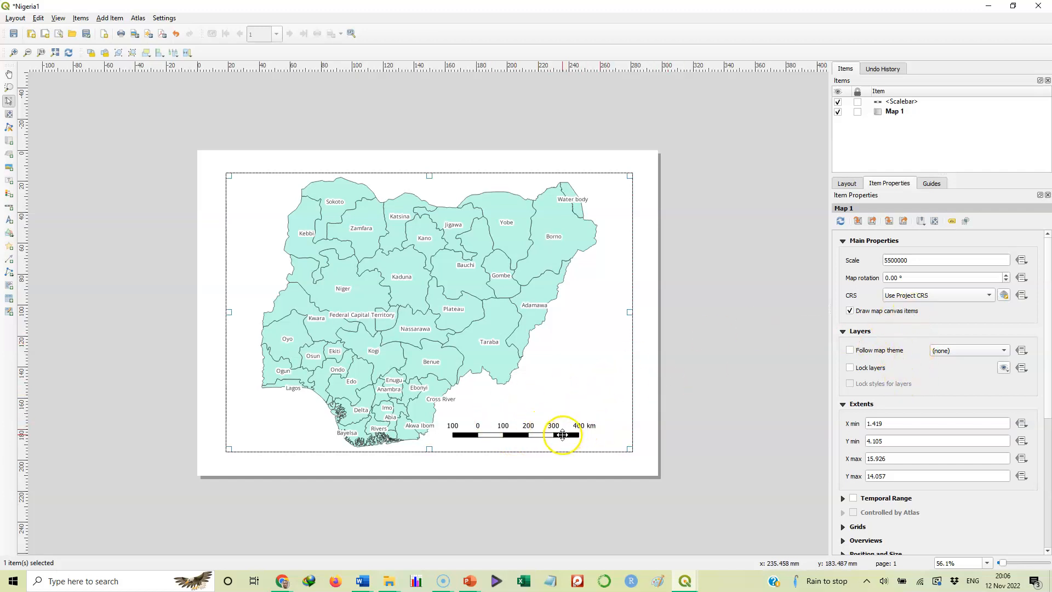
left_click(562, 435)
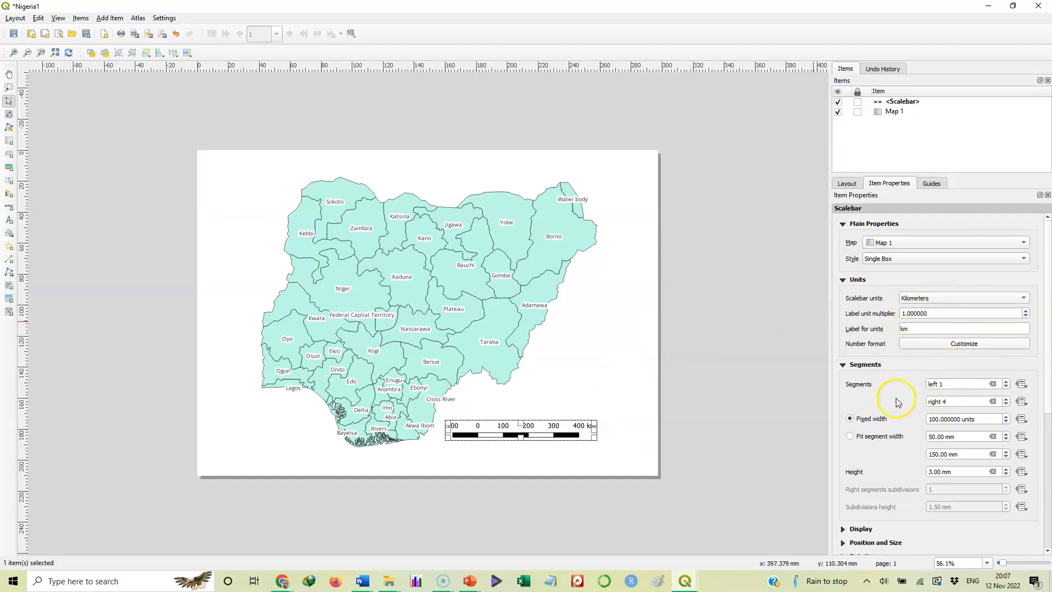
left_click(570, 378)
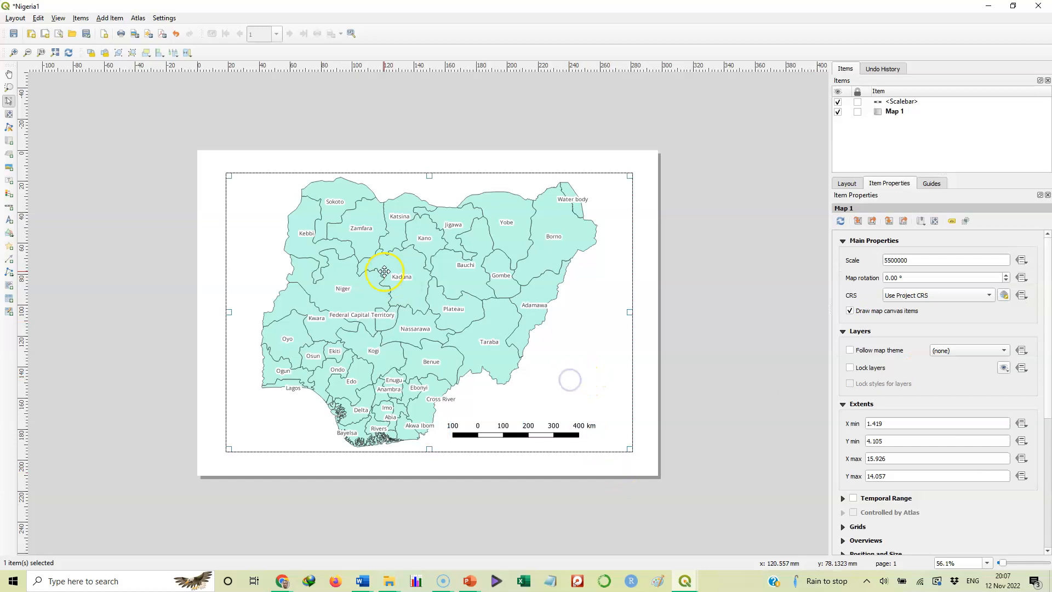
- Add a label about 57 mm wide and 15 mm high in the blank map area south of Lagos, west of Bayelsa
left_click(104, 20)
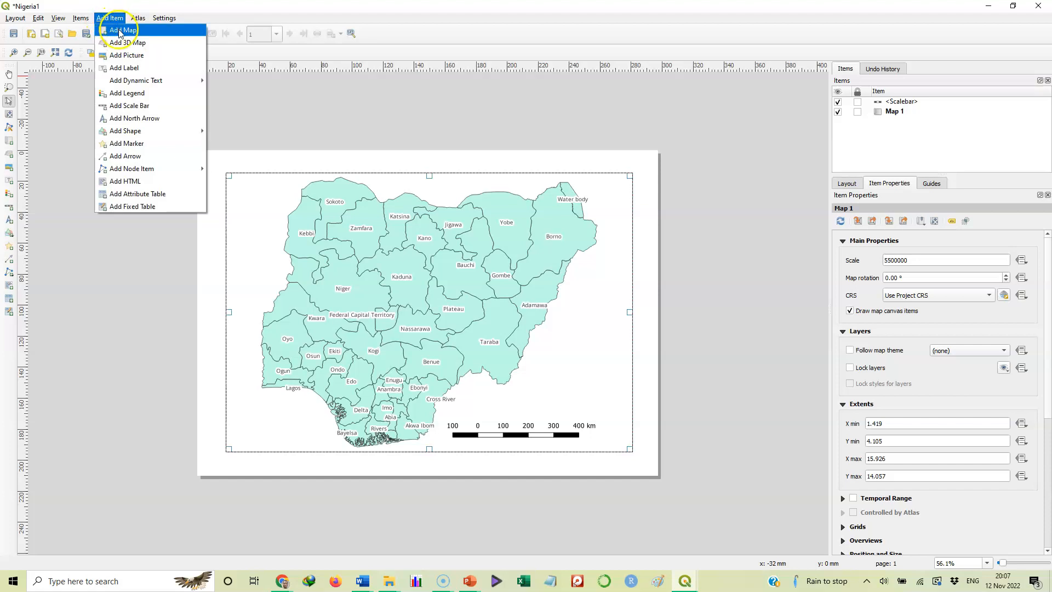
left_click(132, 69)
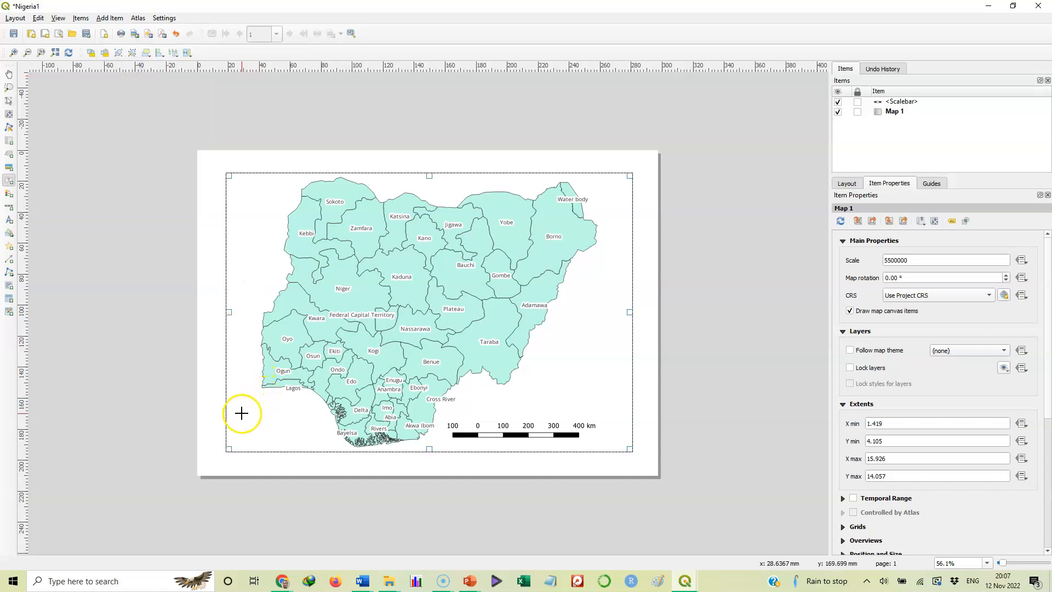
left_click_drag(235, 421, 323, 443)
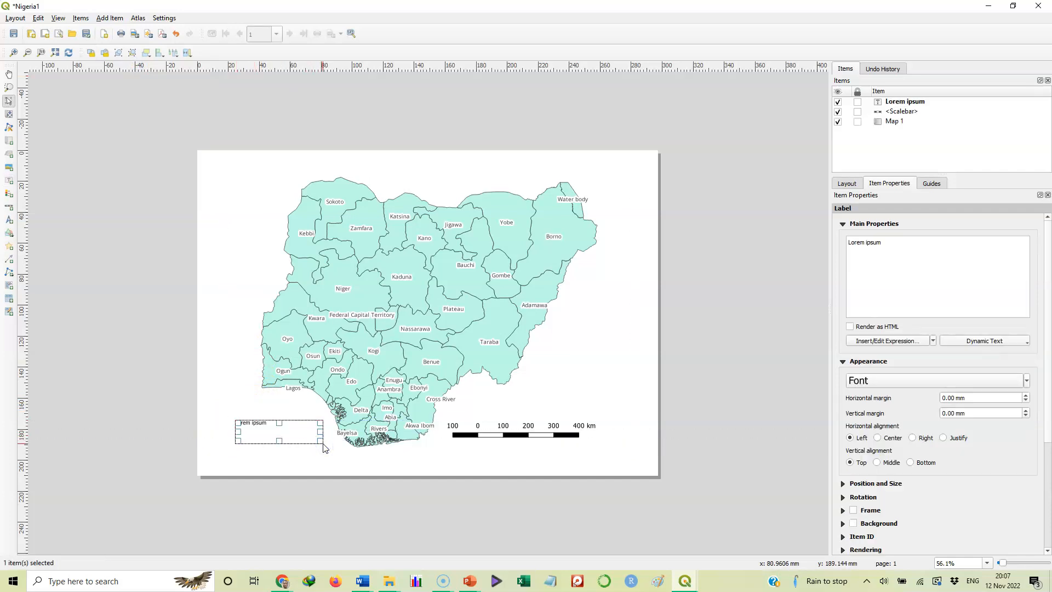
left_click(269, 425)
left_click_drag(265, 423, 251, 425)
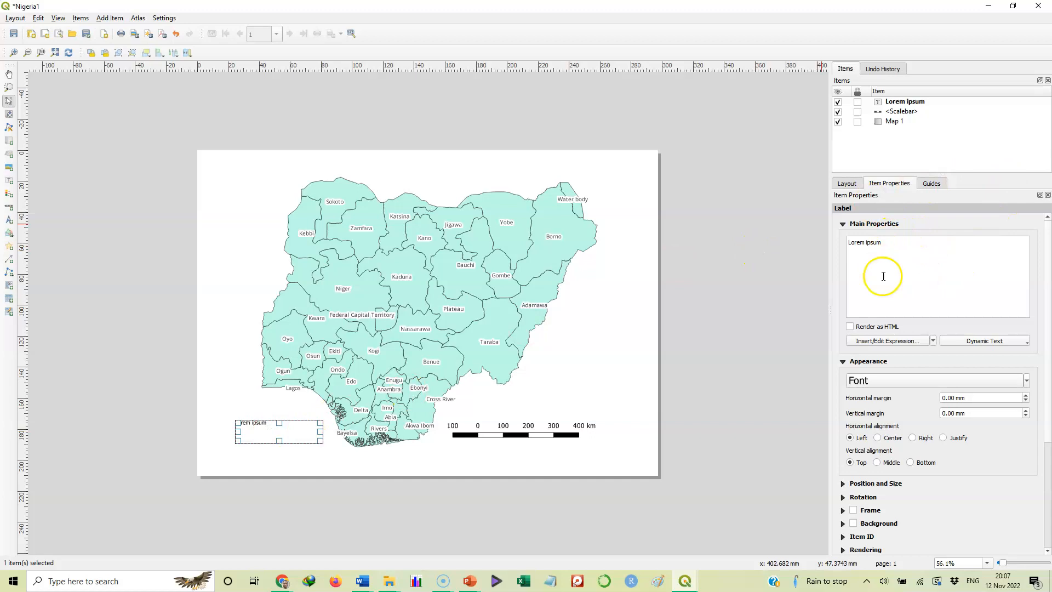
- Replace the new label's placeholder text with "States in Nigeria" and keep the label selected
left_click(884, 244)
key("BackSpace")
key("BackSpace")
key("BackSpace")
key("BackSpace")
key("BackSpace")
key("BackSpace")
key("BackSpace")
key("BackSpace")
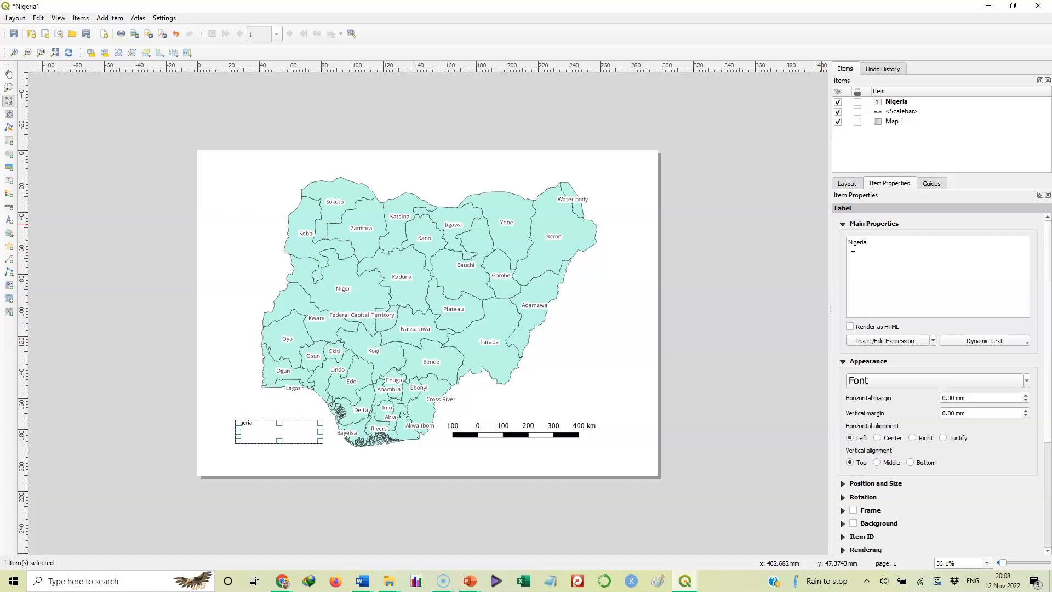
type("States in")
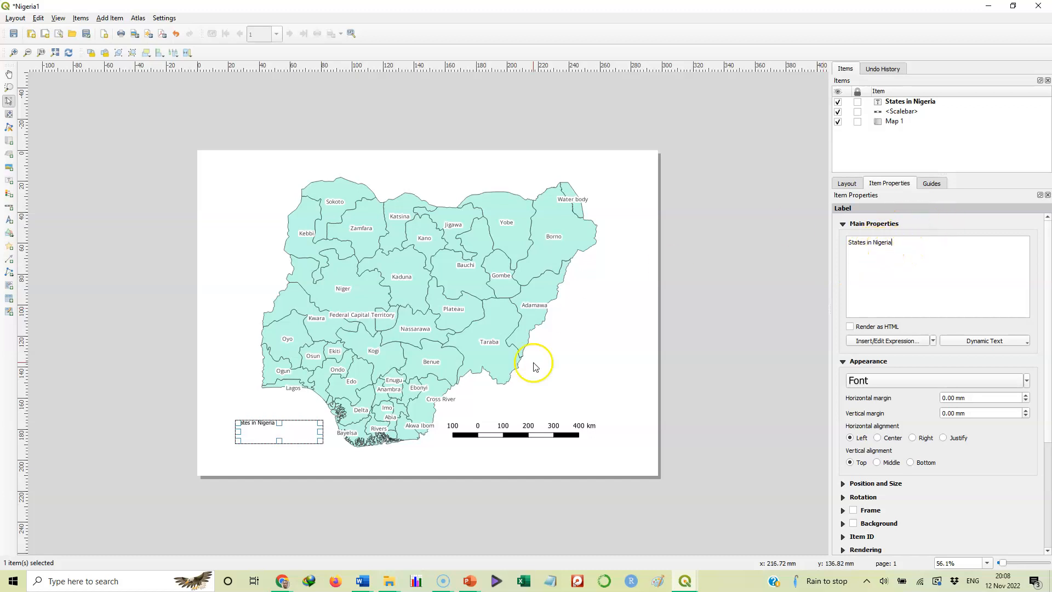
left_click(230, 395)
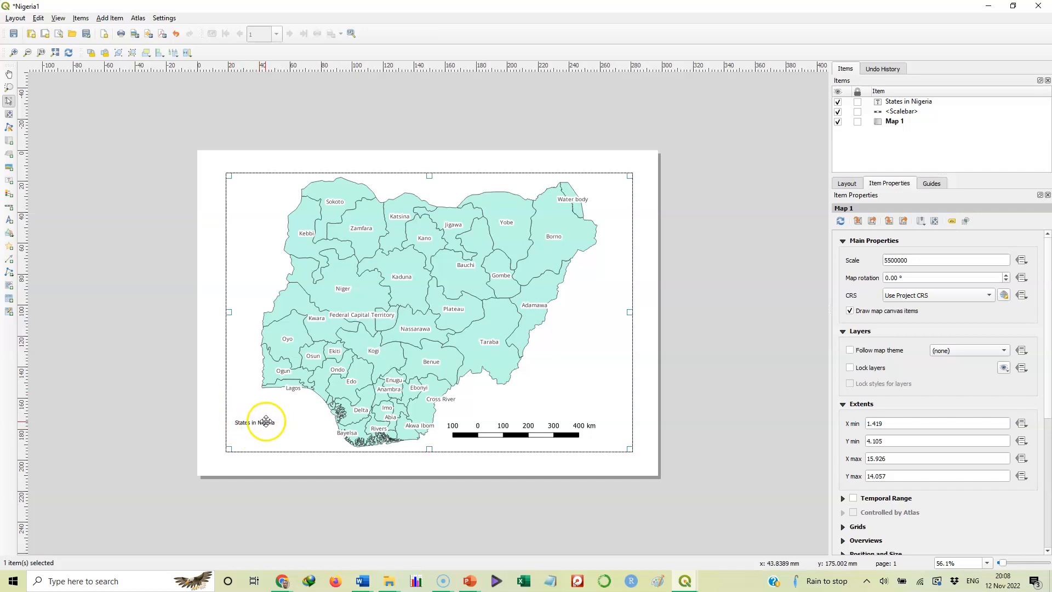
left_click(265, 423)
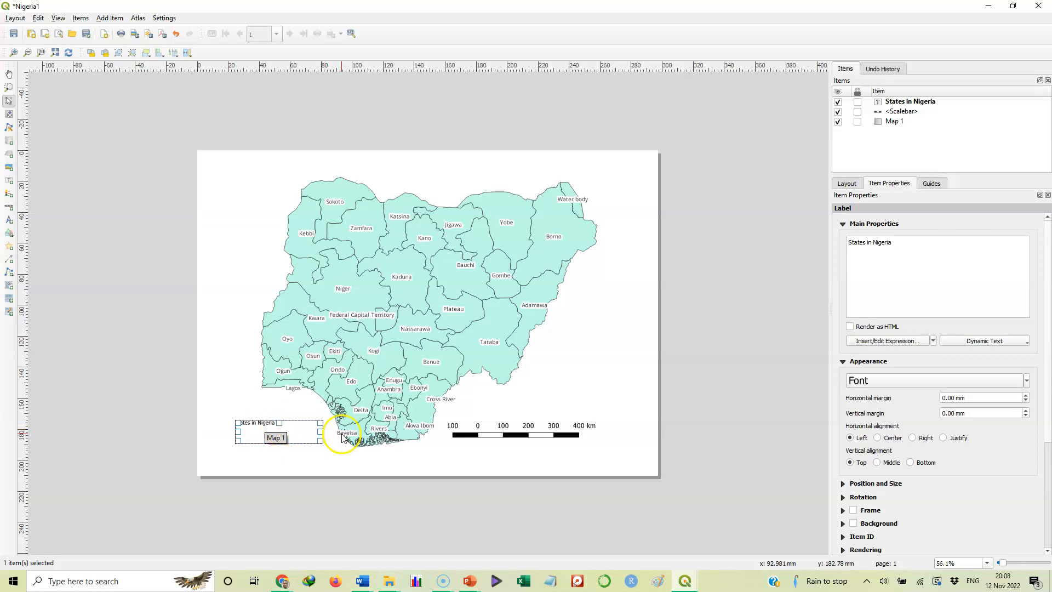
- Align the "States in Nigeria" label's text to the center horizontally and the middle vertically
left_click(909, 387)
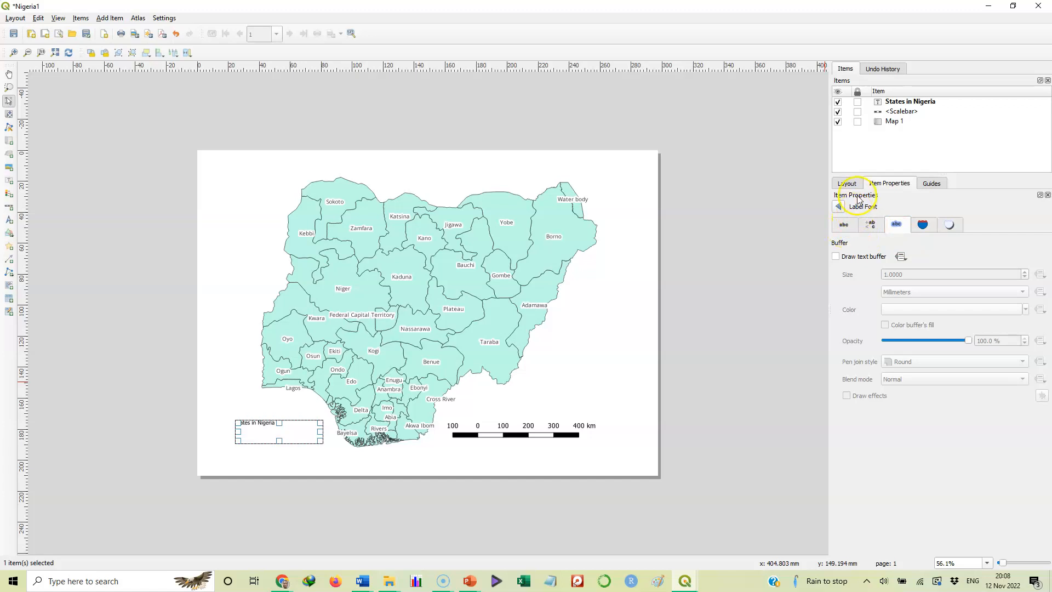
left_click(840, 207)
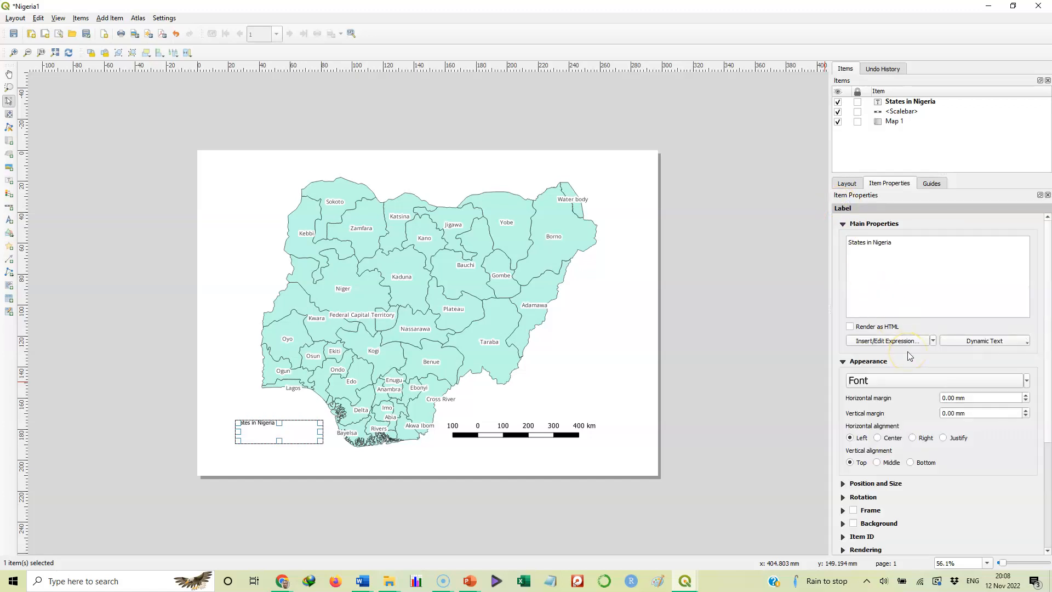
left_click(878, 439)
left_click(879, 463)
- Try a frame around the "States in Nigeria" label, compare the look with and without it, and turn it off
left_click_drag(1049, 428, 1049, 513)
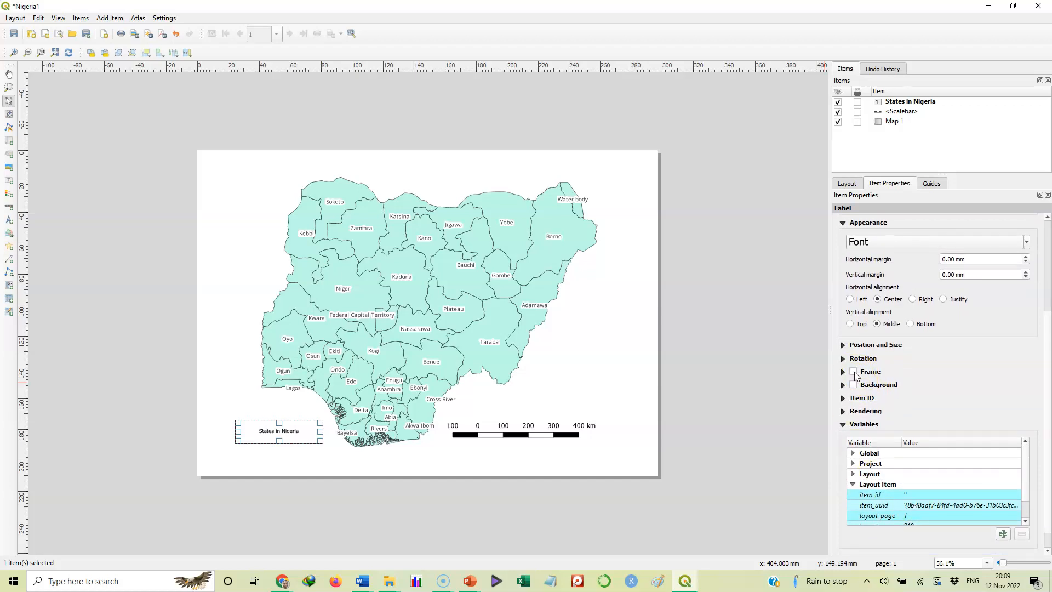
left_click(854, 372)
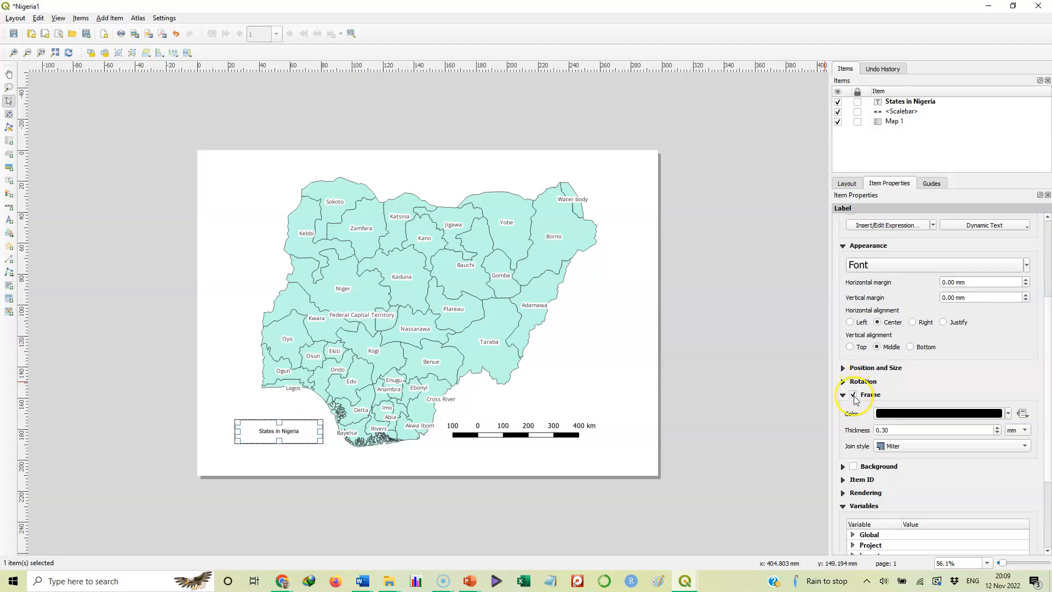
left_click(854, 394)
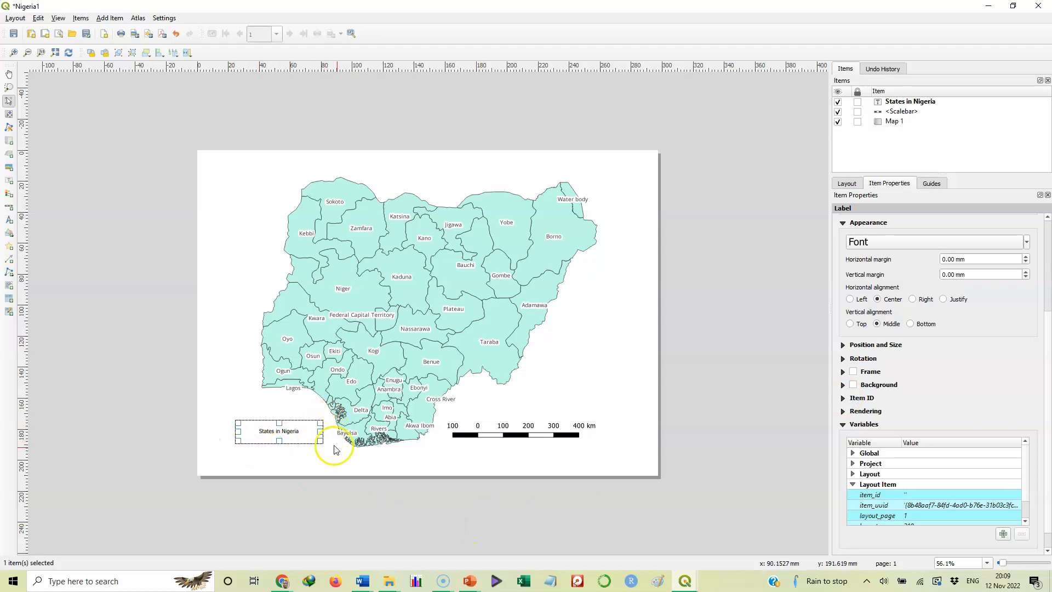
left_click(854, 373)
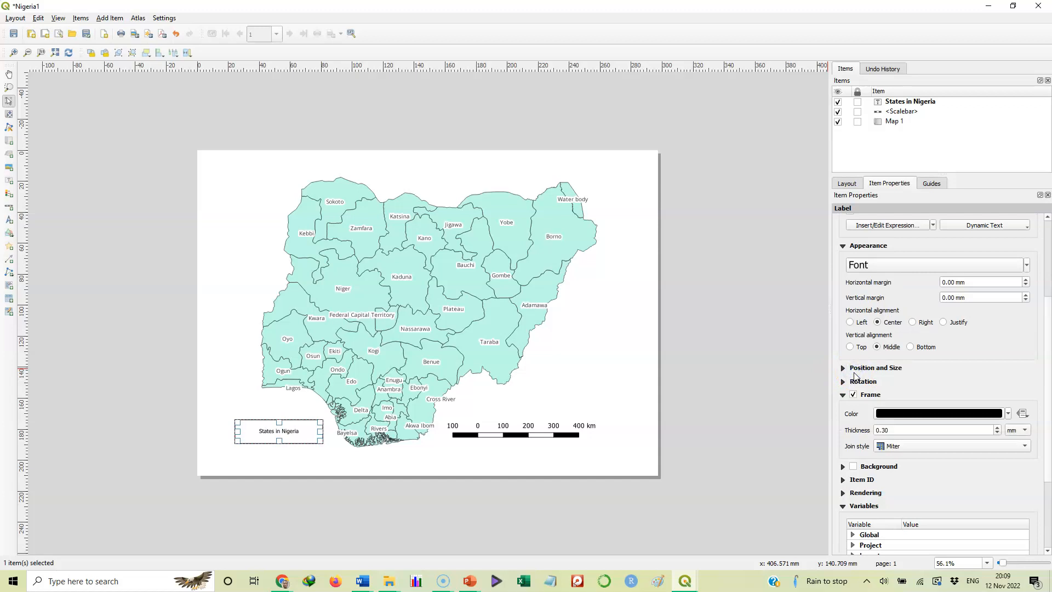
left_click(399, 456)
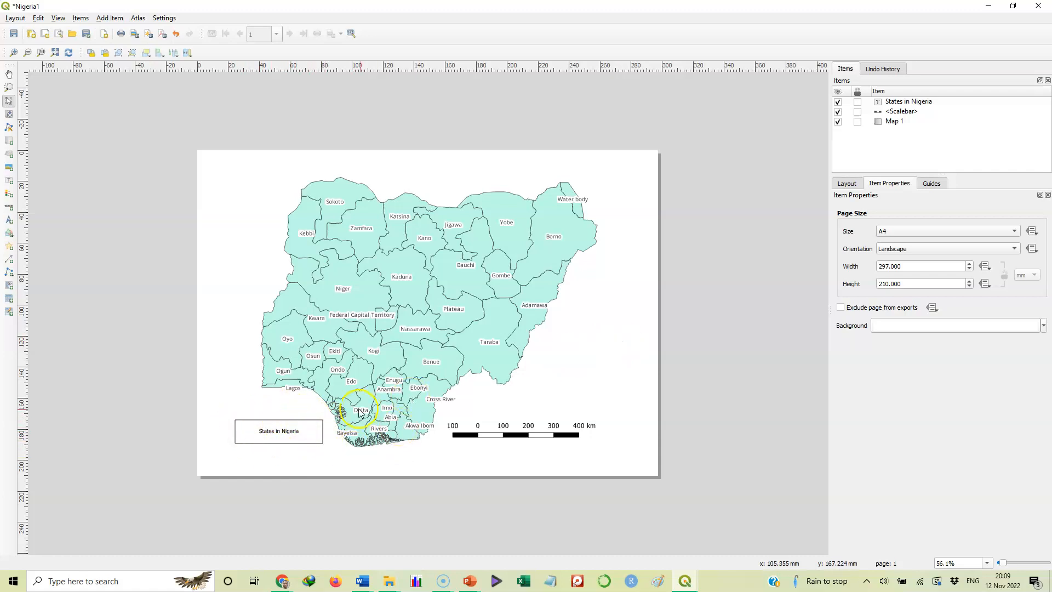
left_click(290, 437)
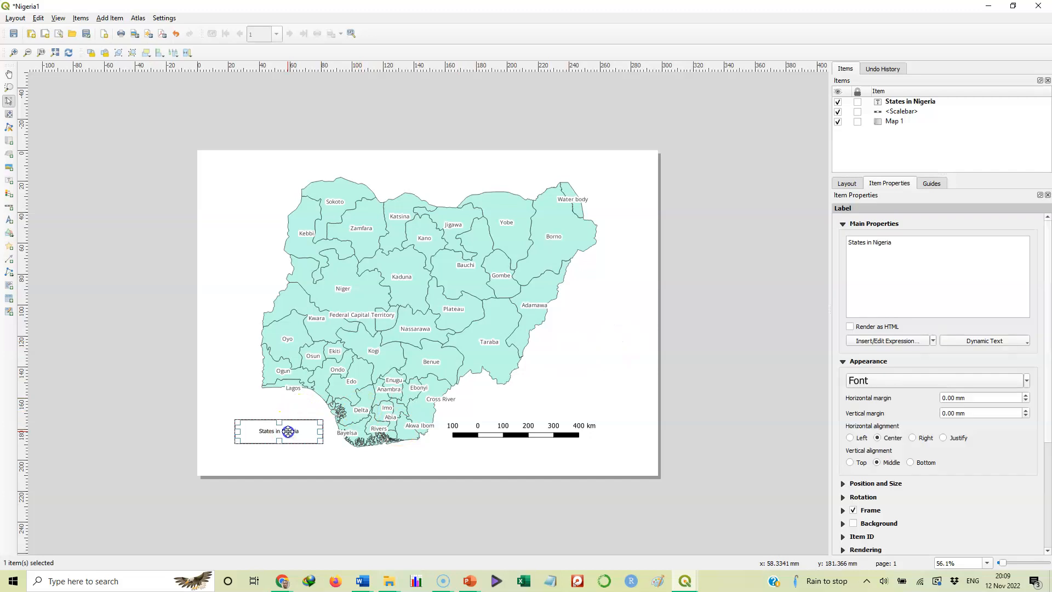
left_click(854, 510)
- Set the font size of the "States in Nigeria" label to 16 points
left_click(872, 485)
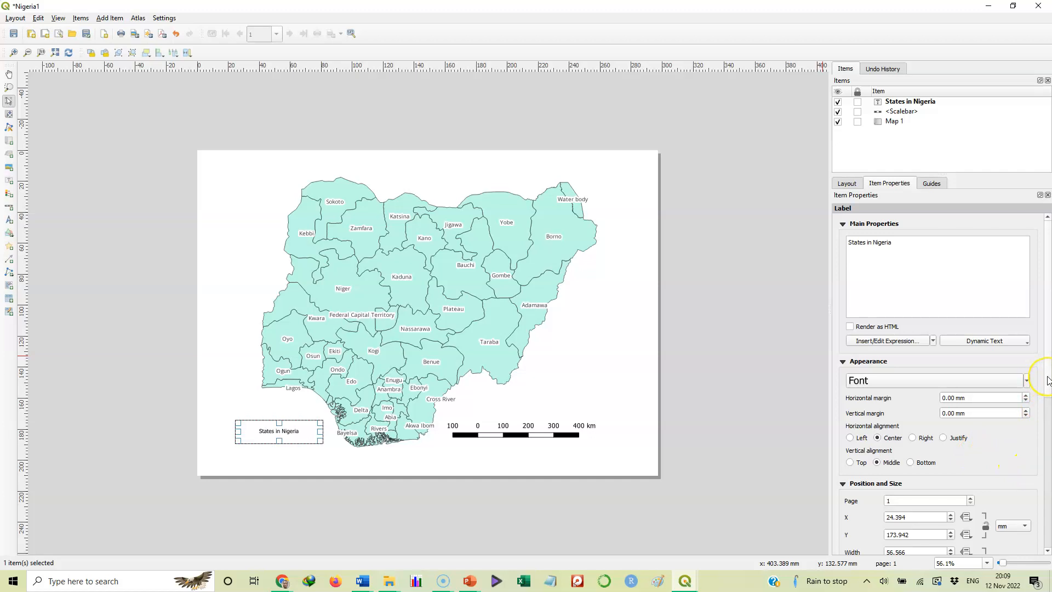
left_click_drag(1048, 380, 1049, 445)
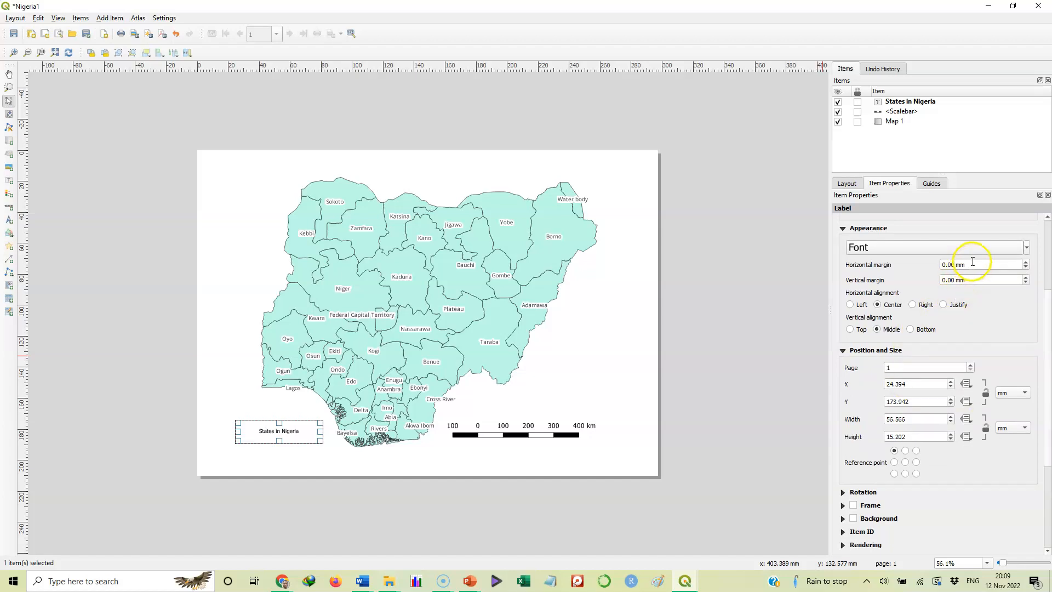
left_click(975, 248)
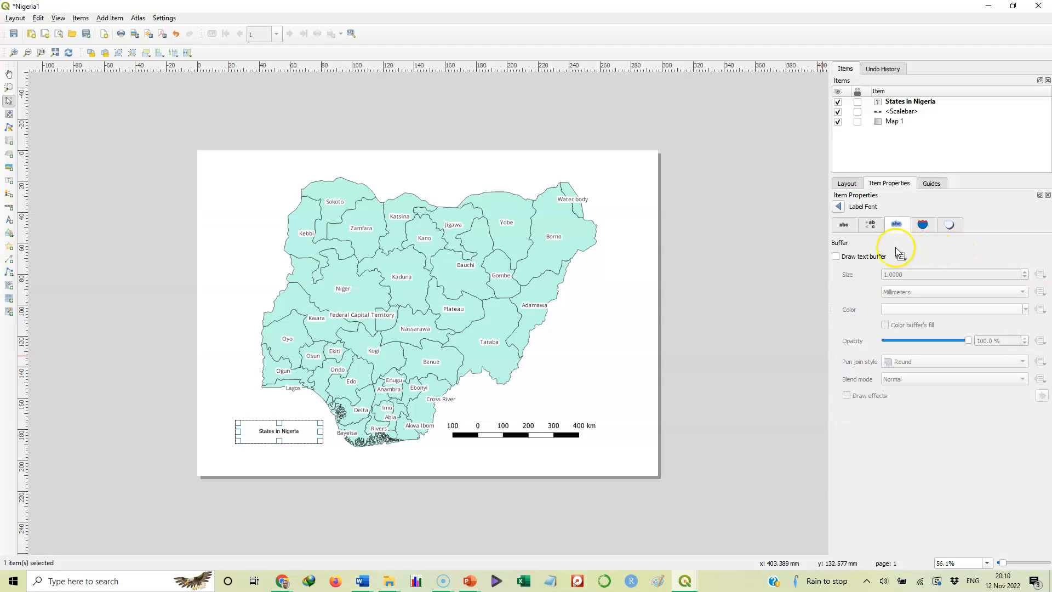
left_click(855, 230)
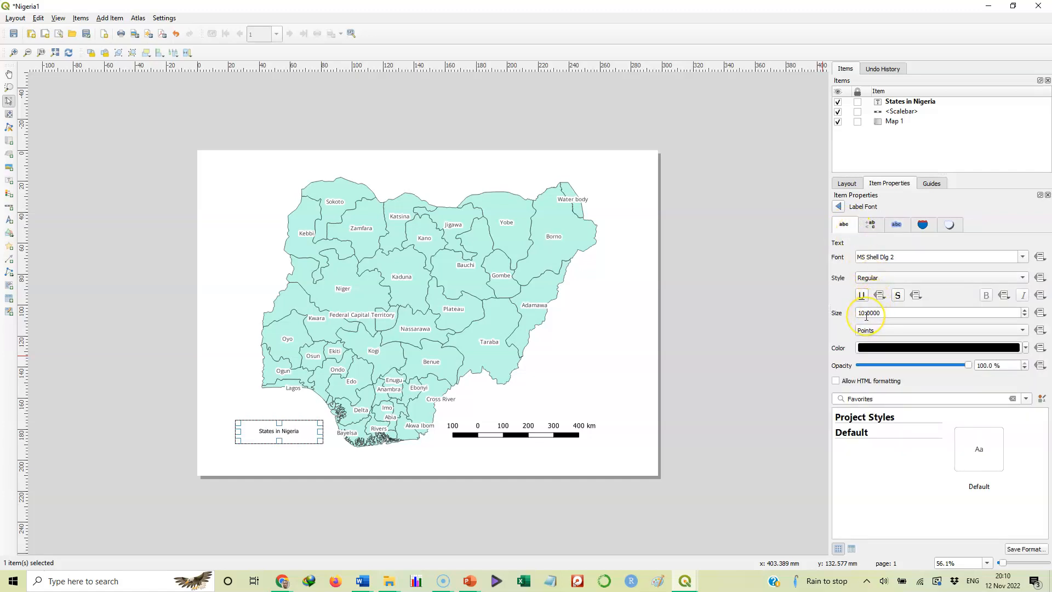
left_click(867, 317)
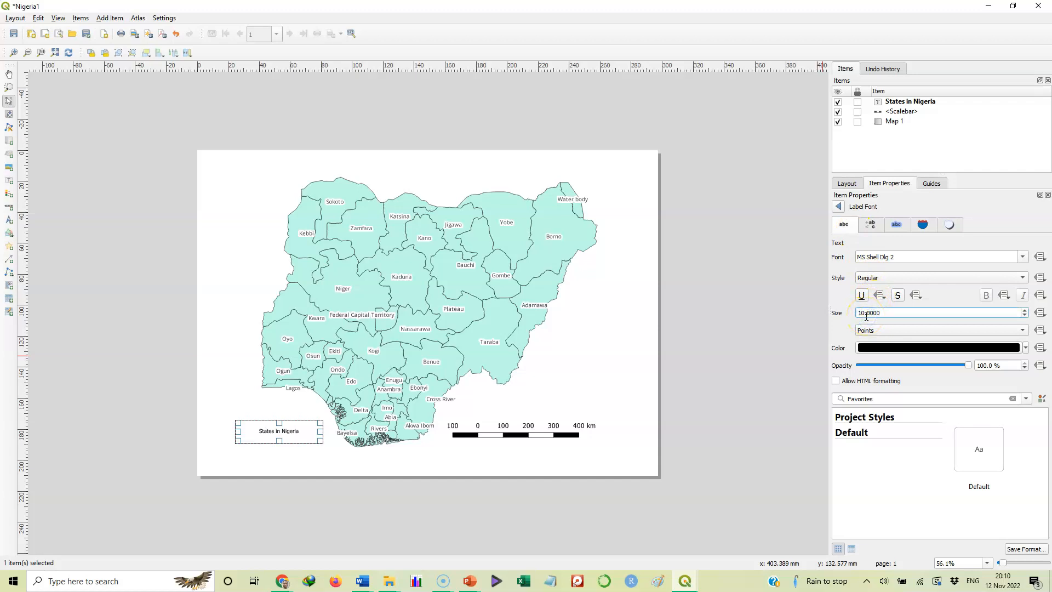
key("BackSpace")
key("BackSpace")
type("16")
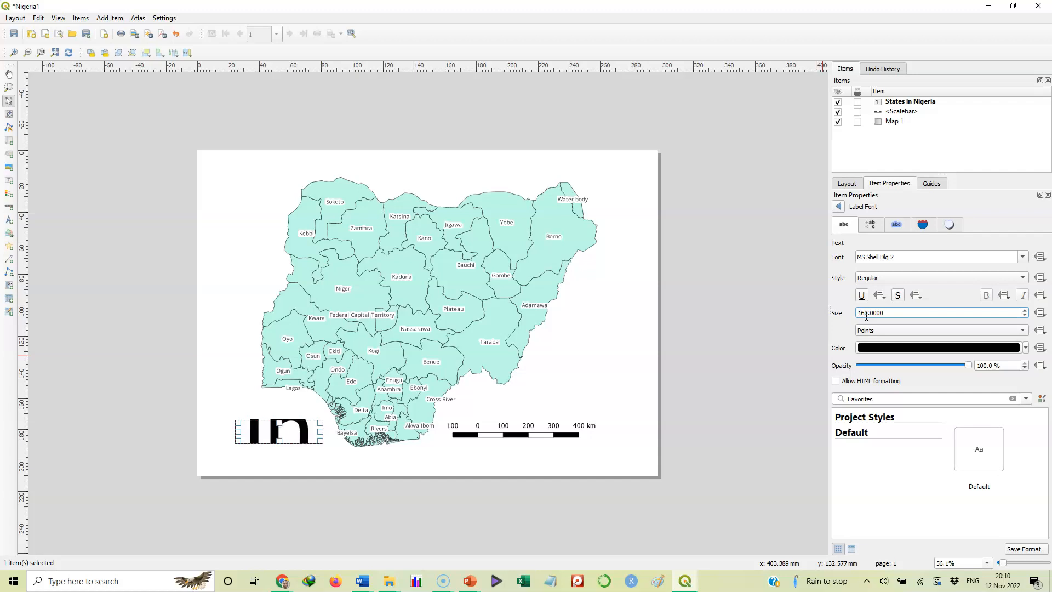
key("Delete")
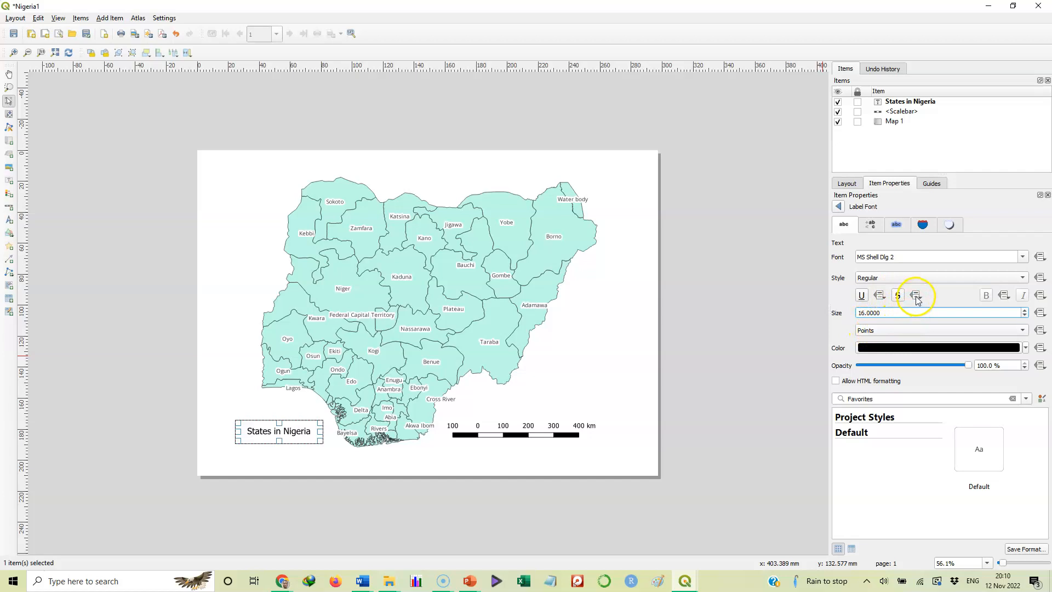
- Change the "States in Nigeria" label's font style to Bold and deselect the label
left_click(1023, 279)
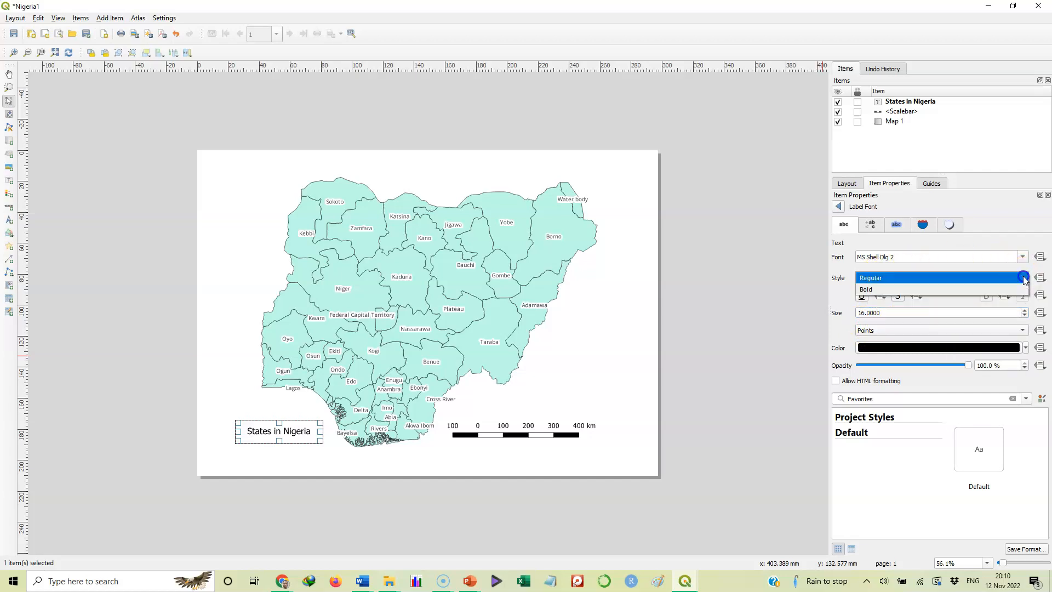
left_click(903, 289)
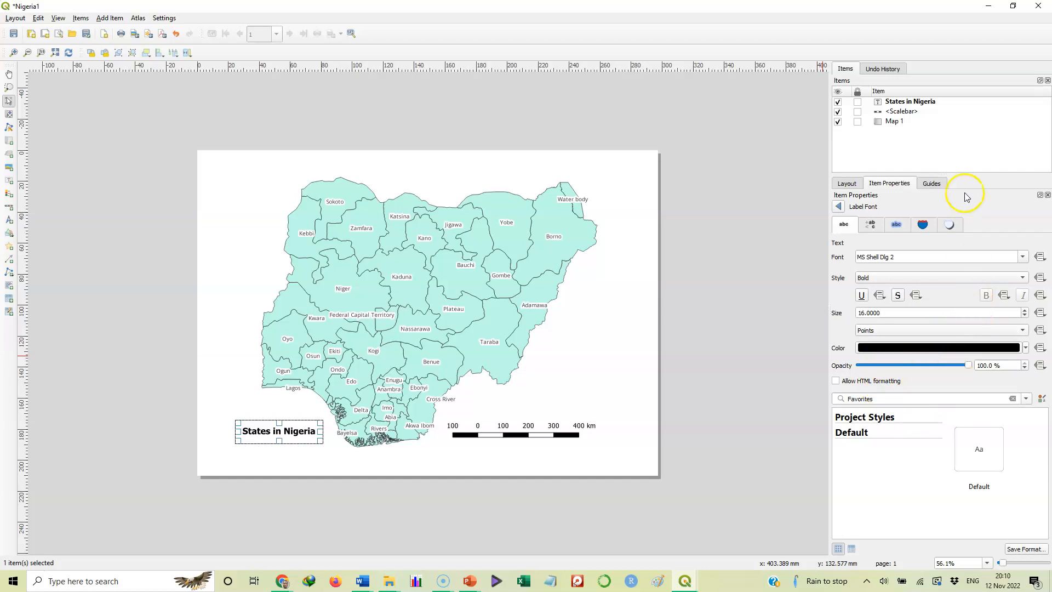
left_click(635, 371)
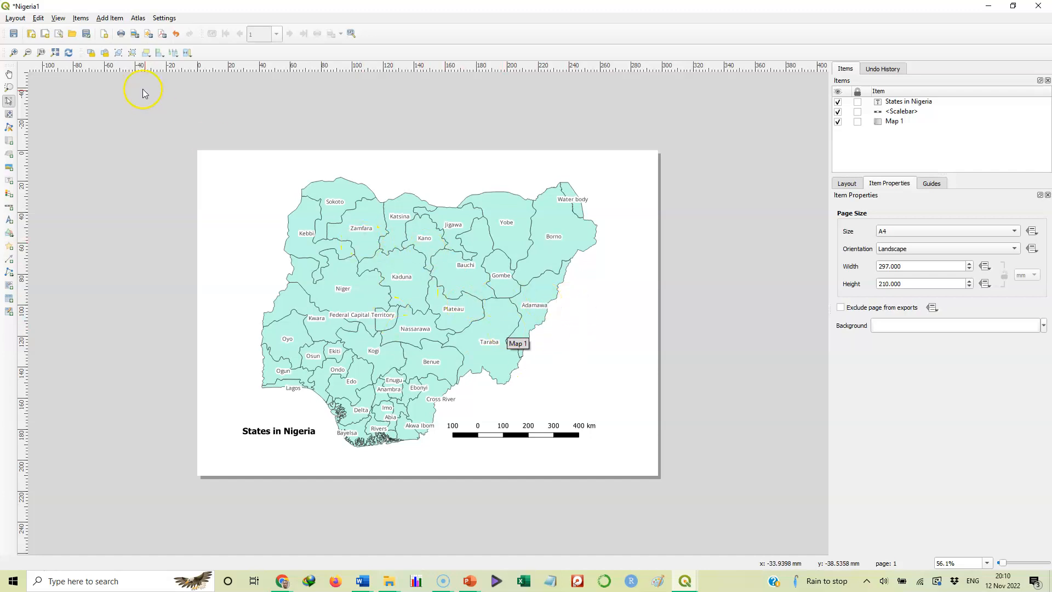
- Add a legend in the blank area east of Taraba, above the scale bar, and keep it selected
left_click(107, 19)
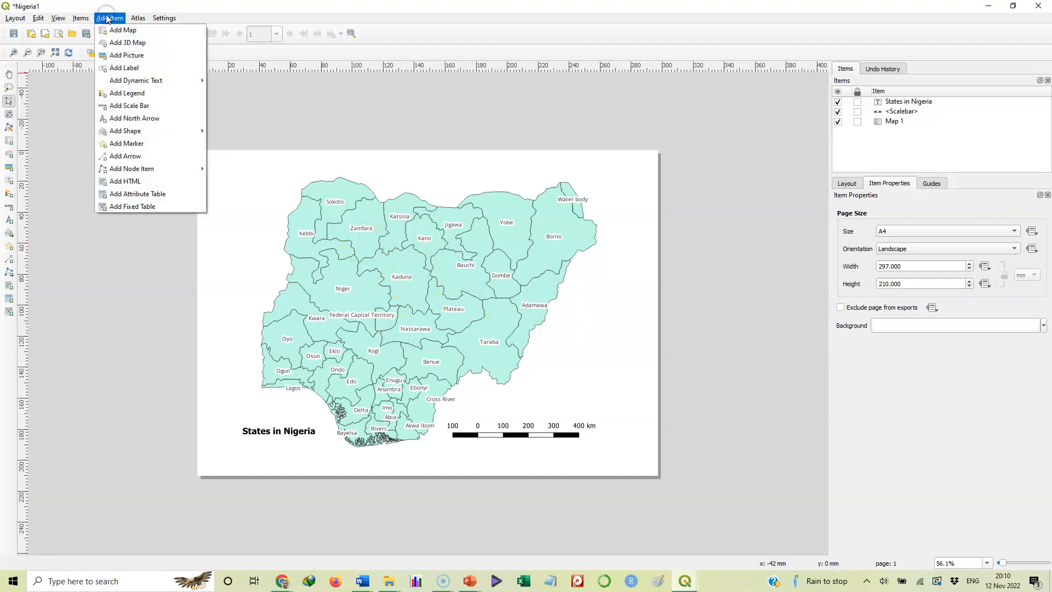
left_click(127, 95)
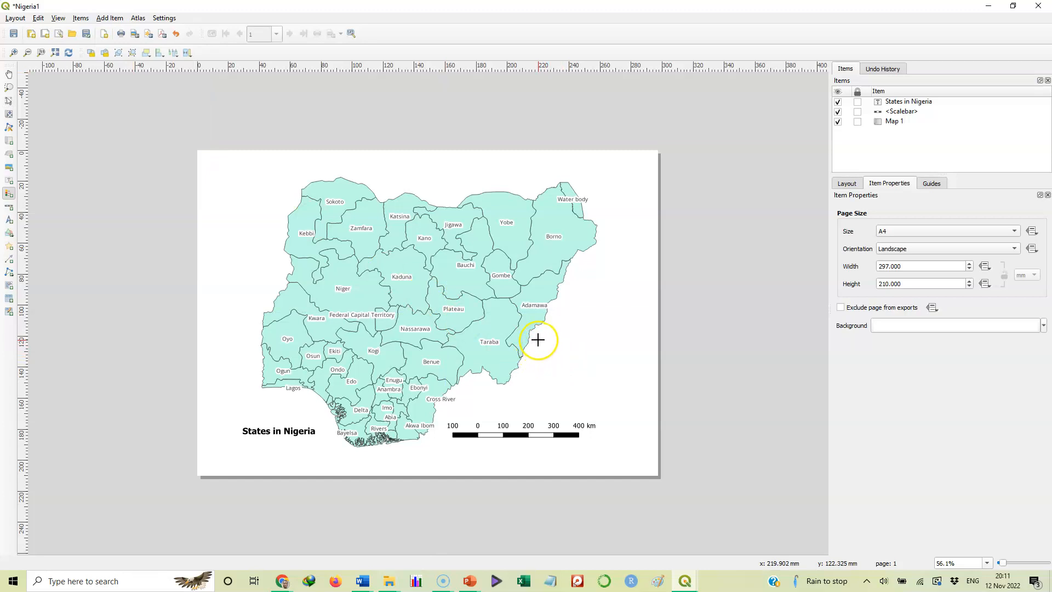
left_click_drag(538, 340, 630, 419)
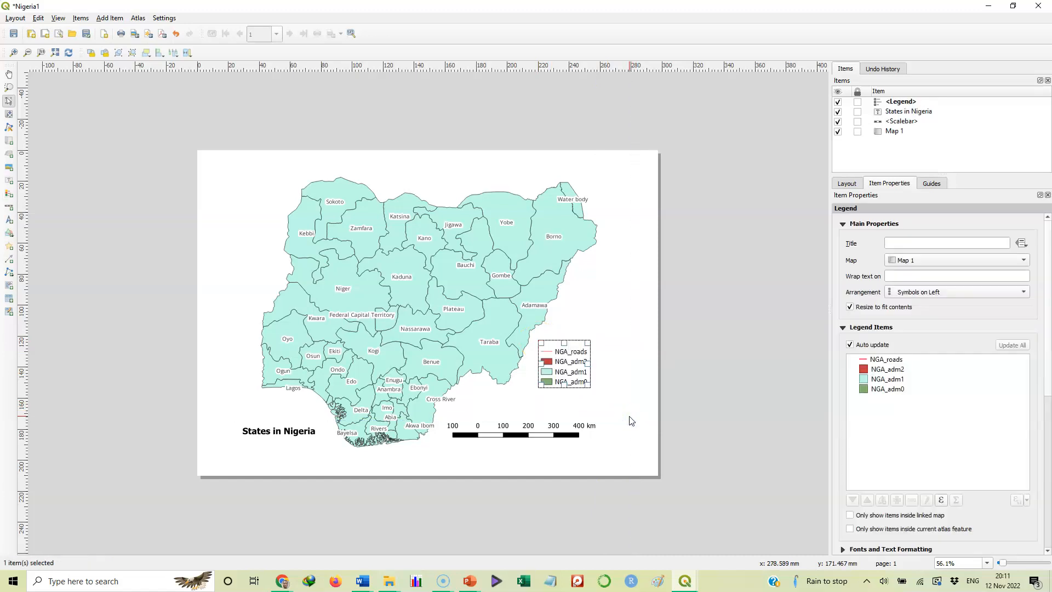
left_click(603, 346)
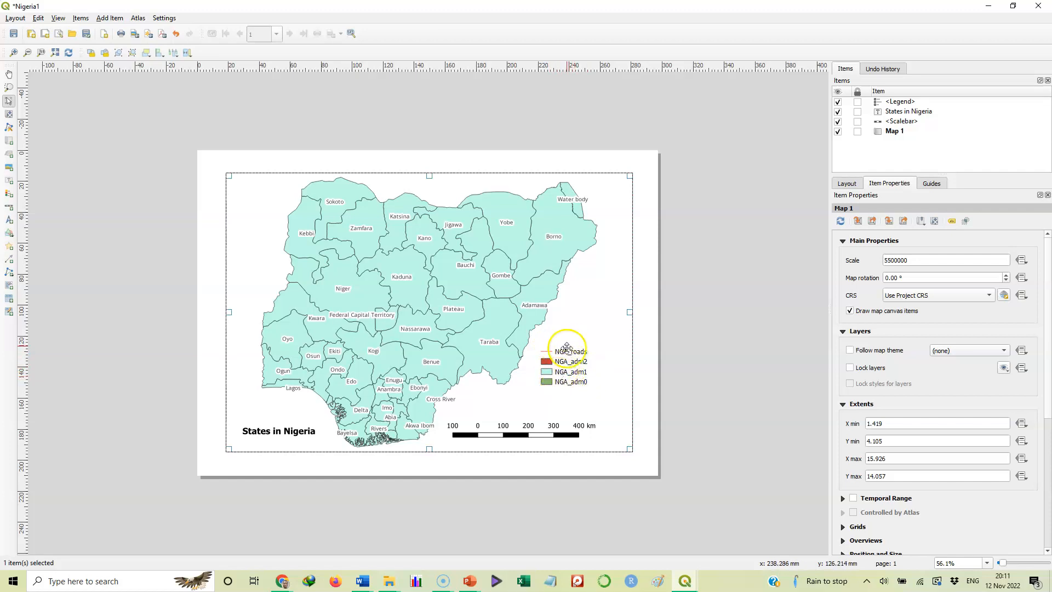
left_click(561, 361)
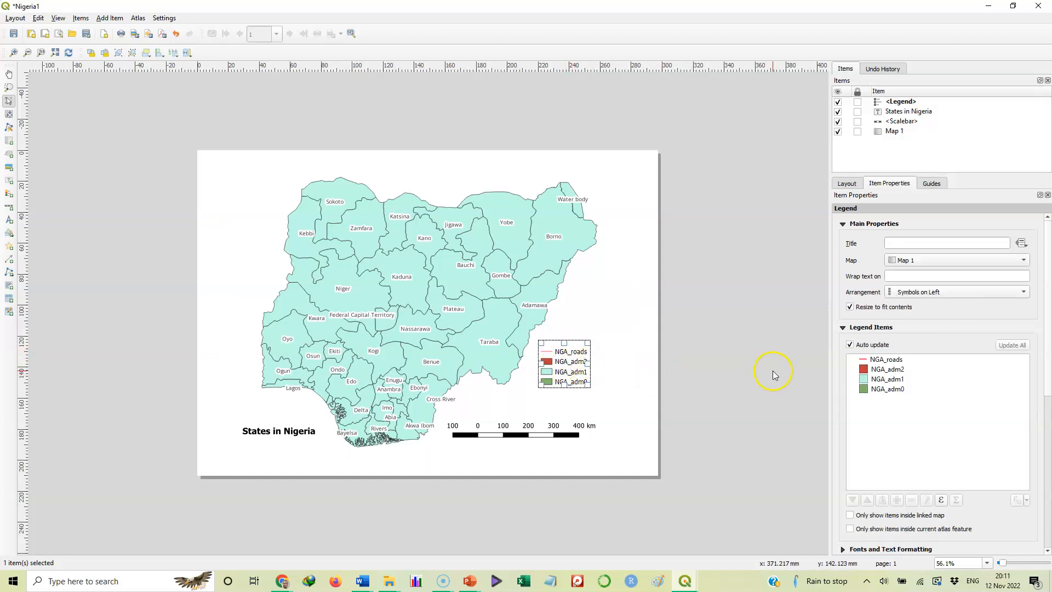
- Switch to the main QGIS project window and rename the NGA_adm1 layer as "States"
left_click(890, 380)
left_click(889, 379)
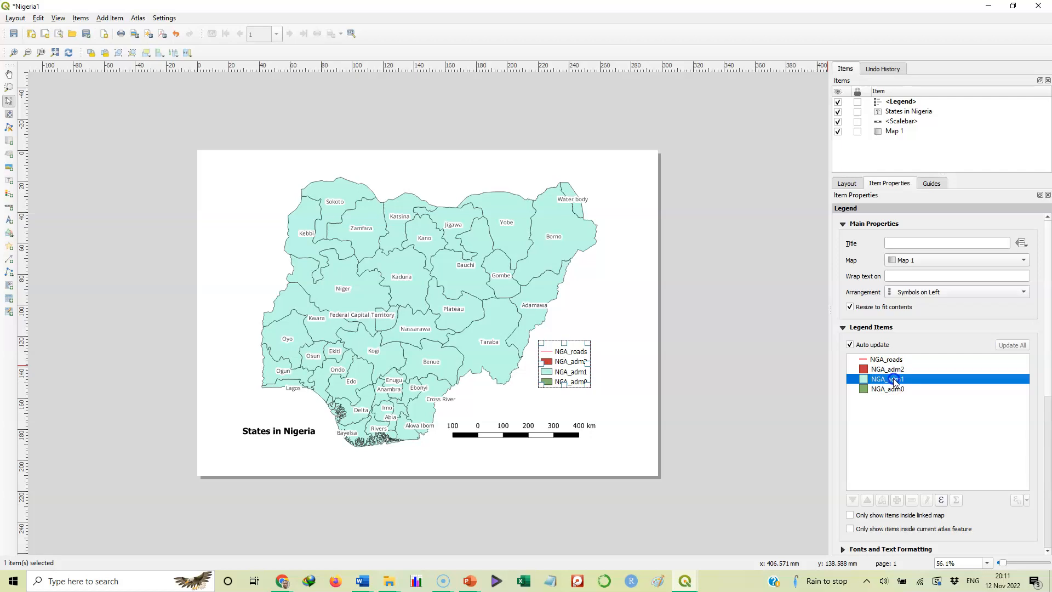
left_click_drag(894, 379, 891, 384)
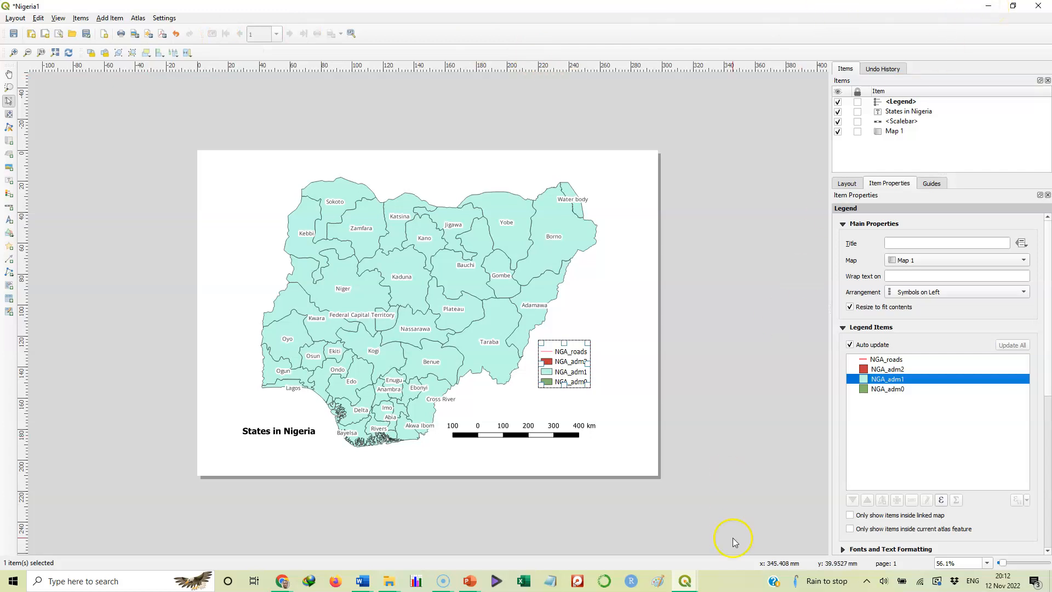
mouse_move(685, 585)
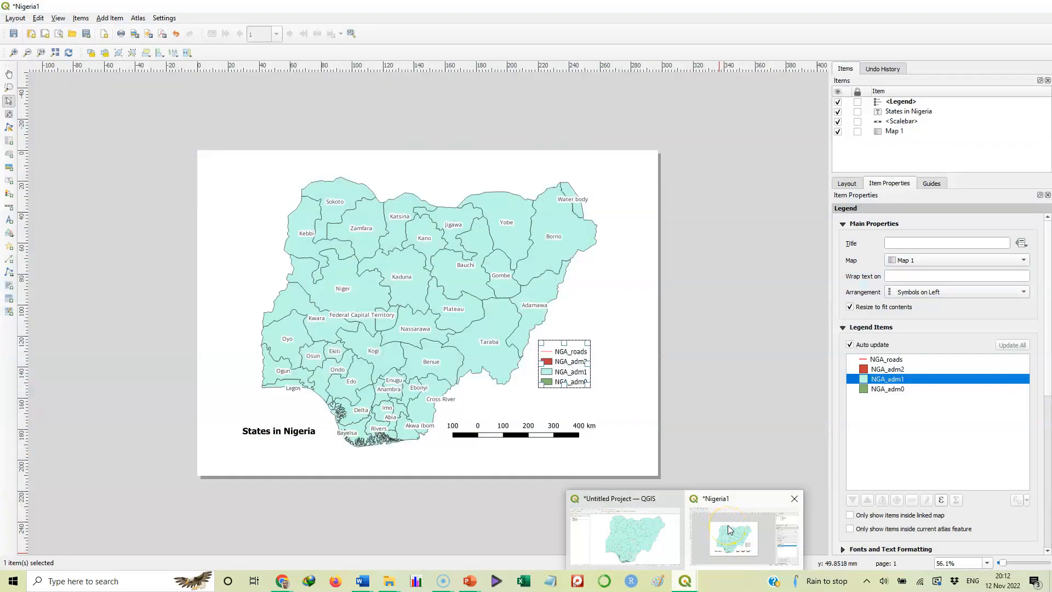
left_click(624, 526)
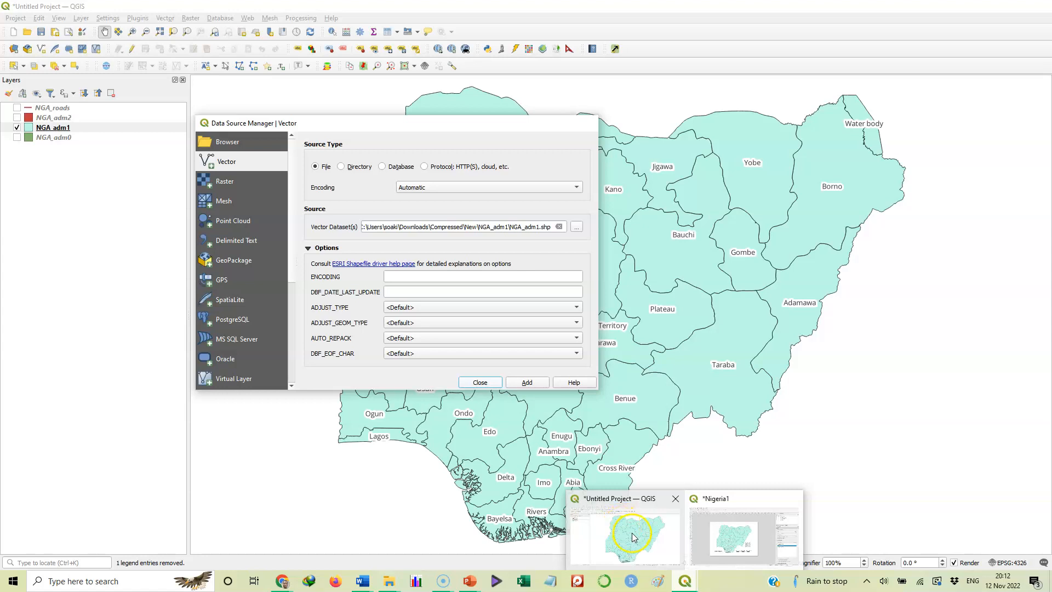
left_click(632, 533)
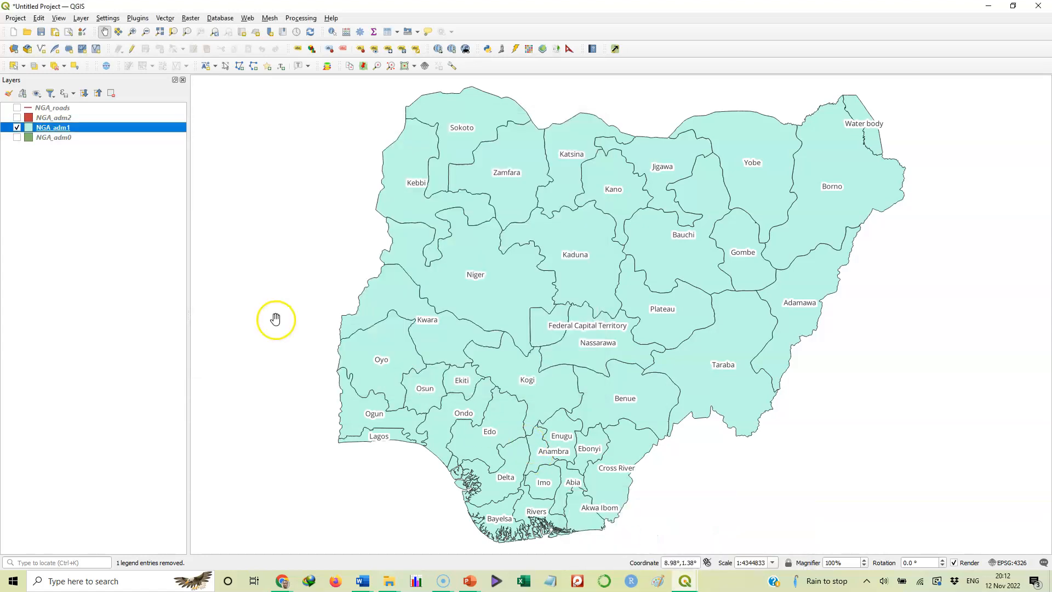
right_click(73, 130)
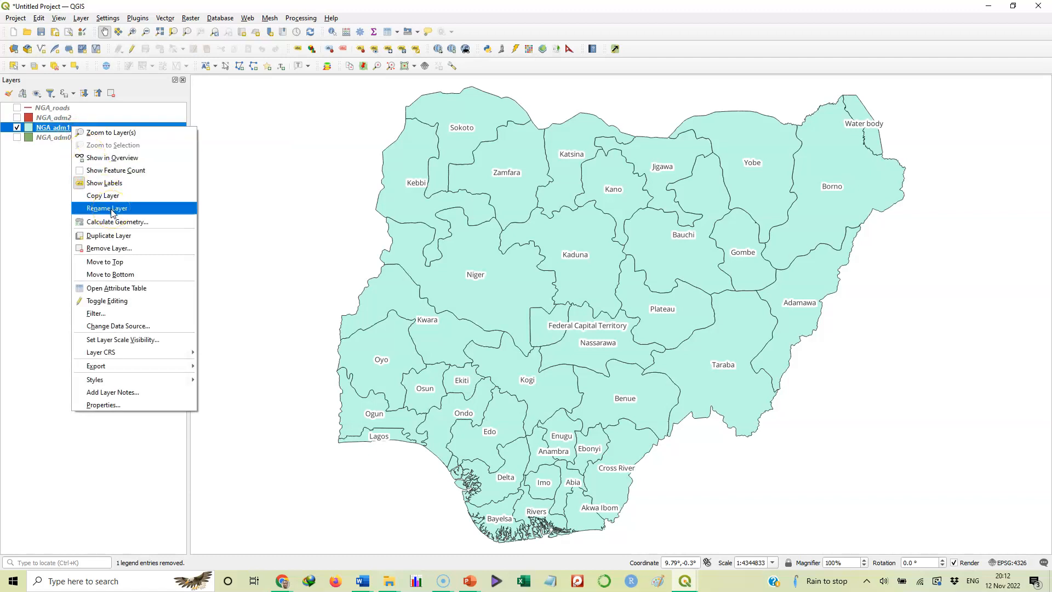
left_click(111, 209)
type("States")
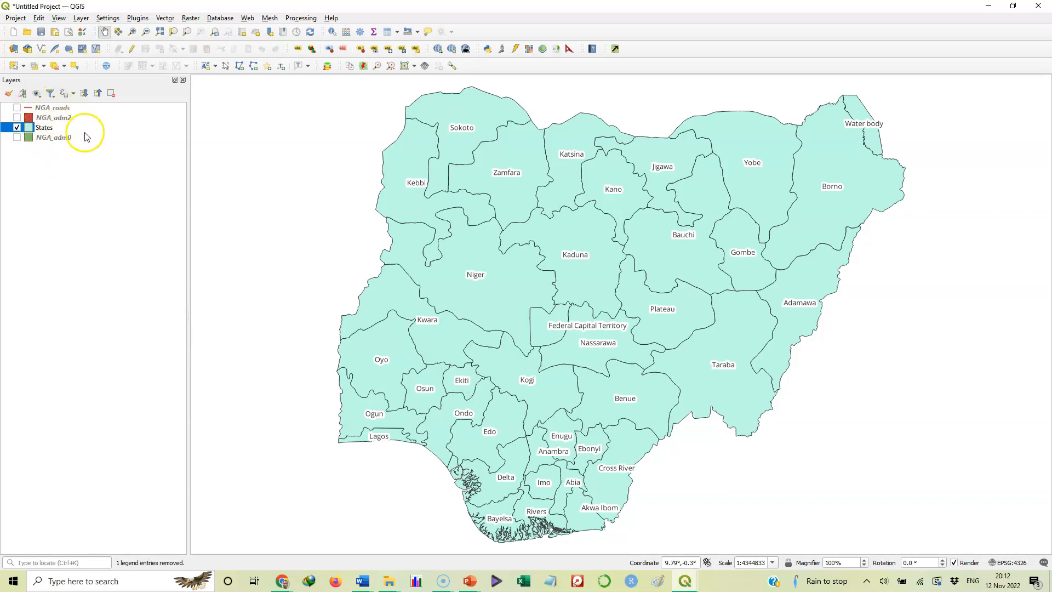
- Remove the NGA_adm0 layer from the project and confirm the removal
right_click(49, 143)
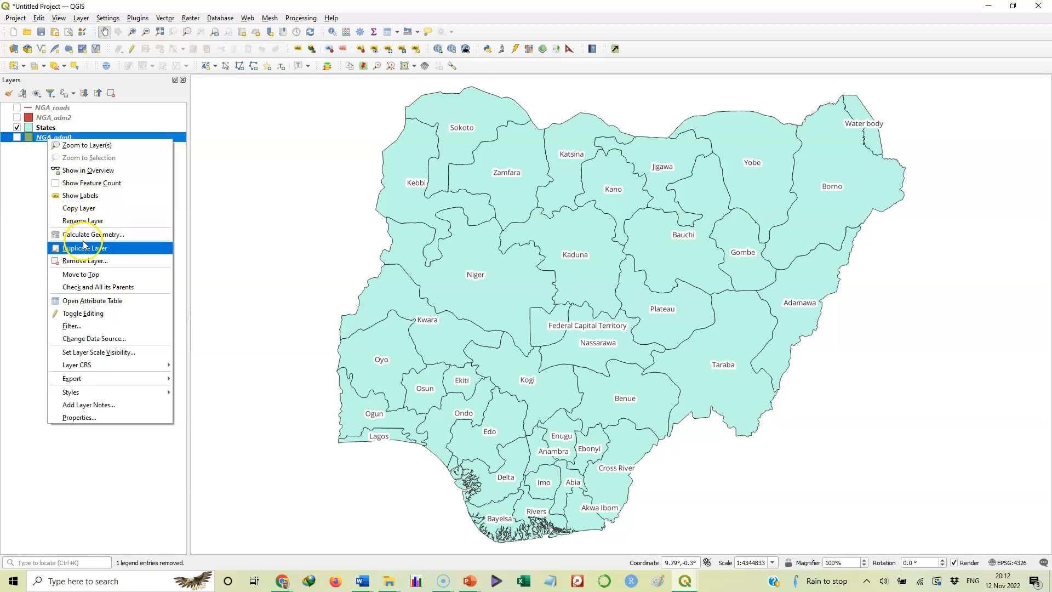
left_click(83, 261)
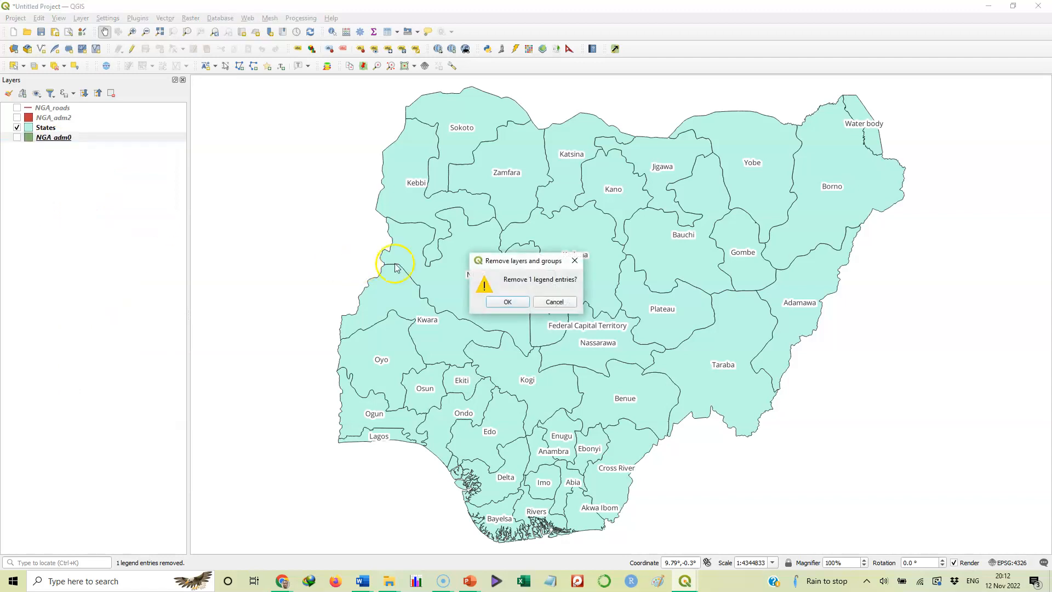
left_click(512, 300)
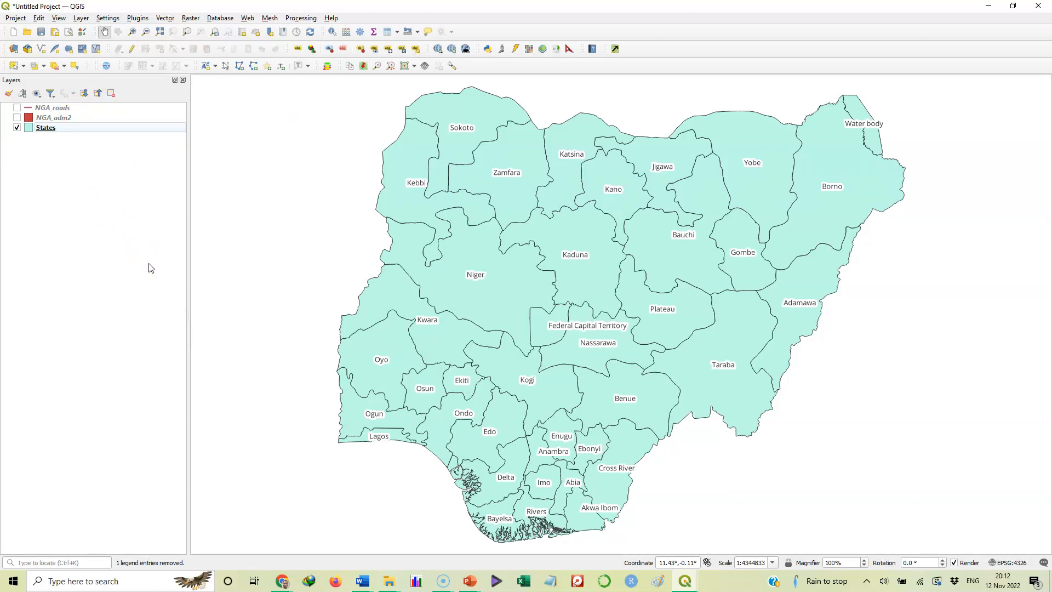
- Remove the NGA_adm2 layer from the project and confirm the removal
left_click(68, 127)
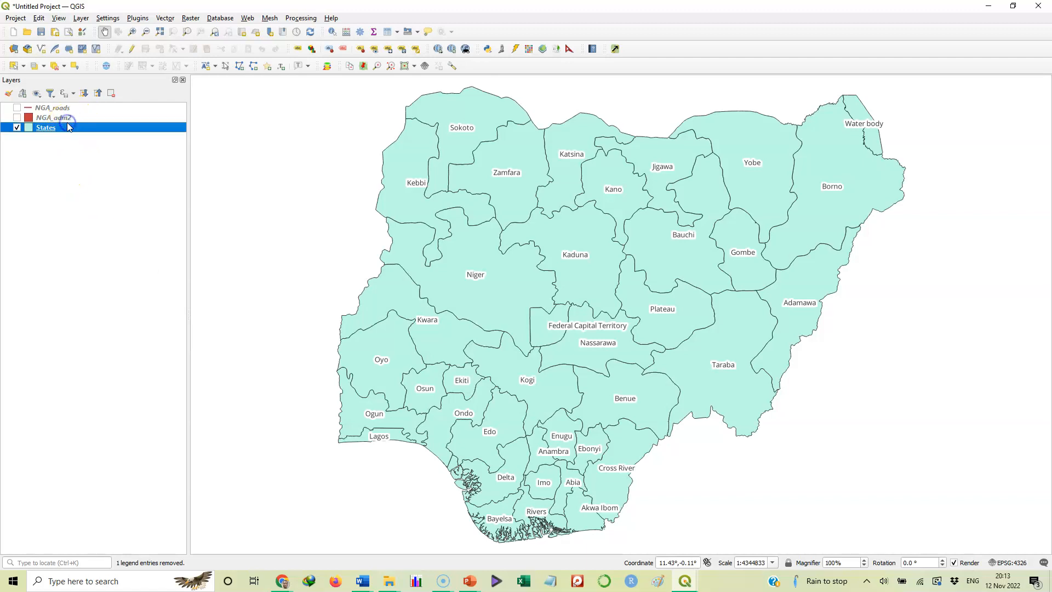
left_click(71, 117)
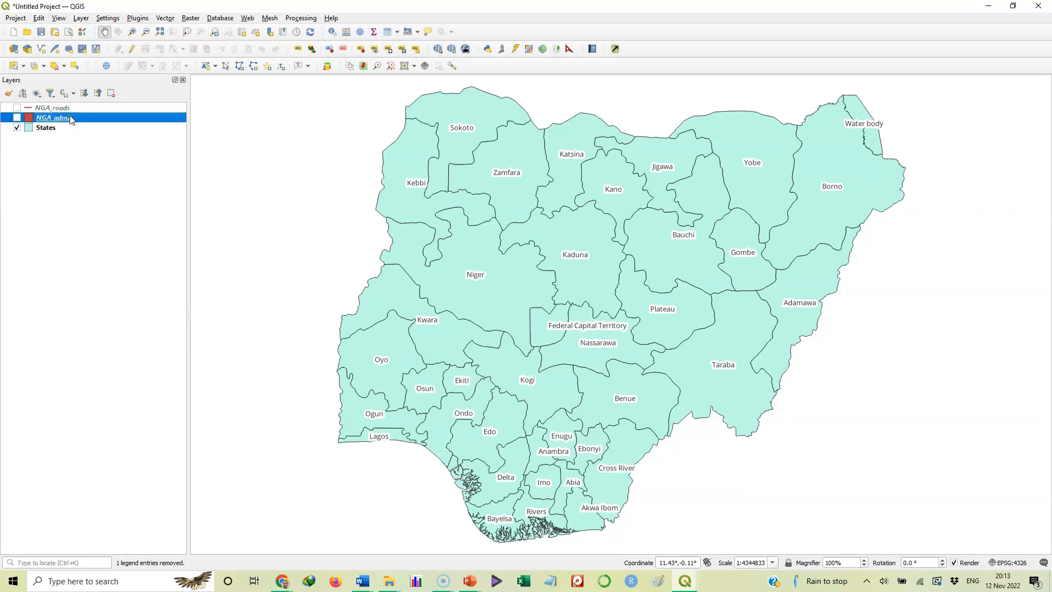
right_click(71, 120)
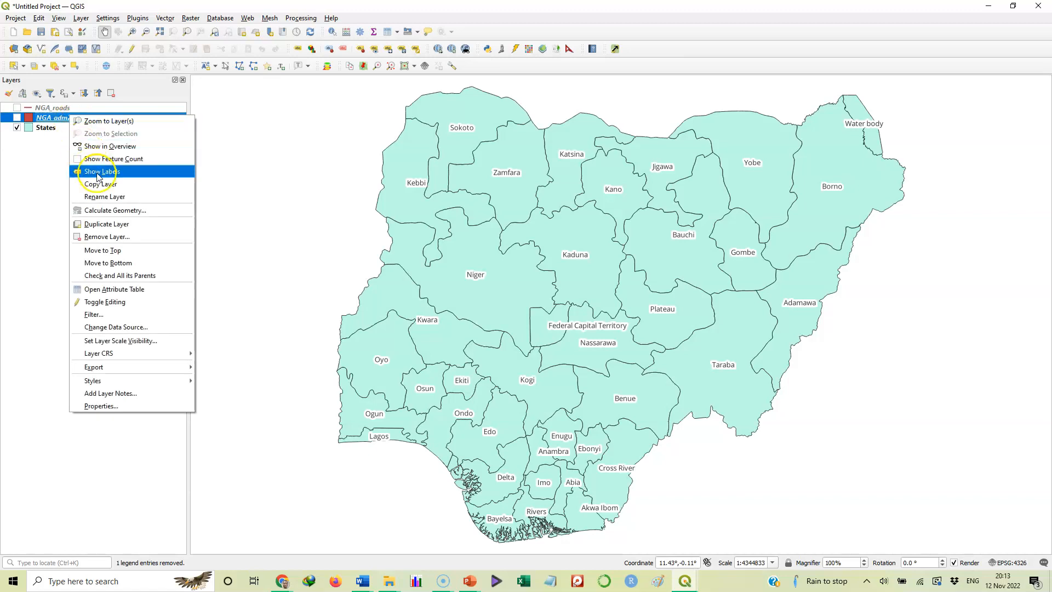
left_click(108, 198)
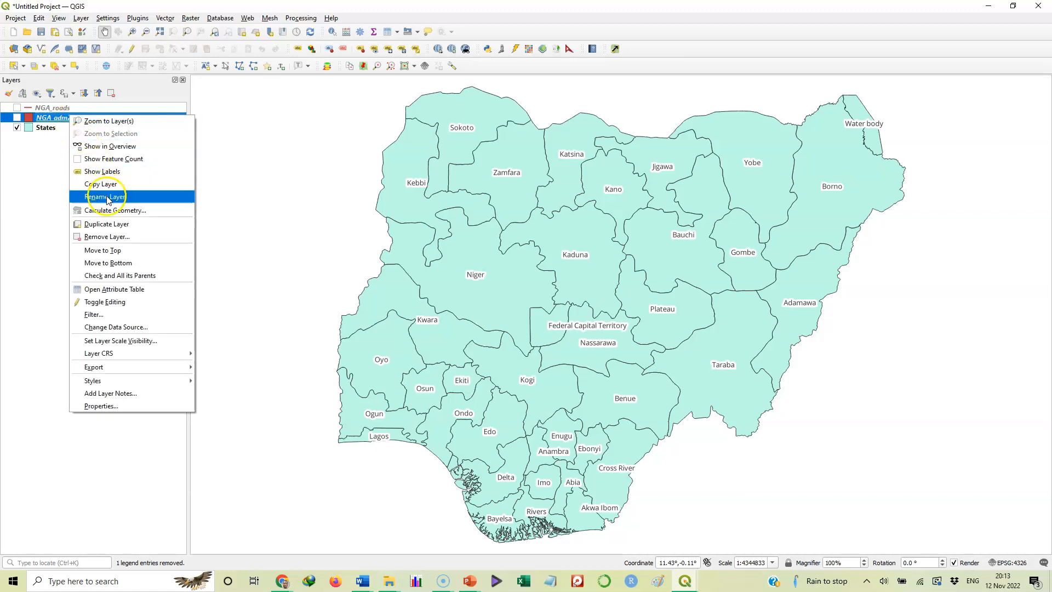
left_click(107, 237)
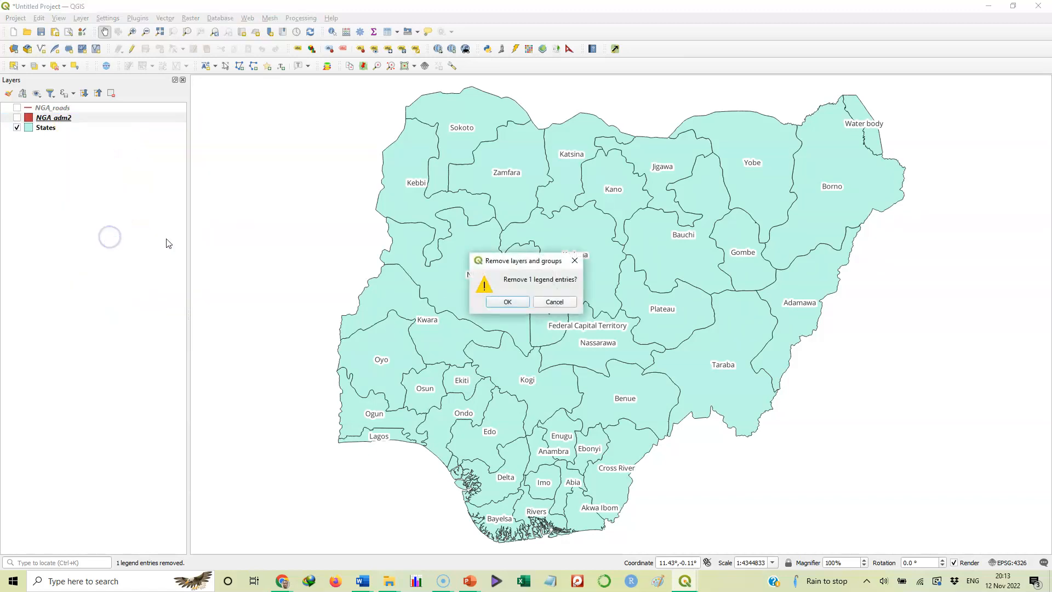
left_click(507, 301)
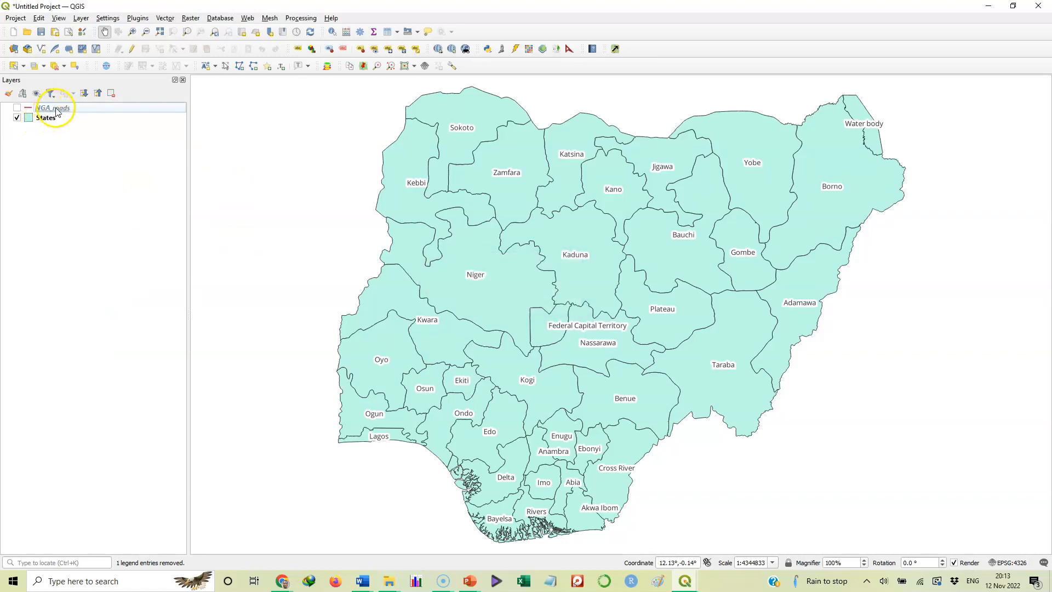
- Turn on the NGA_roads layer's visibility and switch to the Nigeria1 layout to check the legend entries
left_click(17, 108)
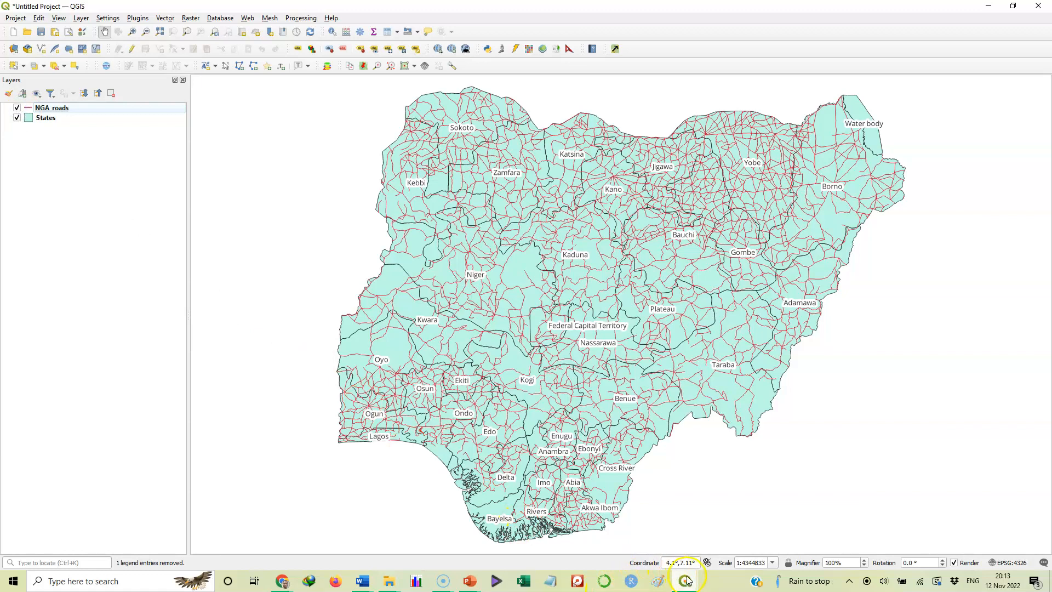
mouse_move(689, 582)
left_click(728, 549)
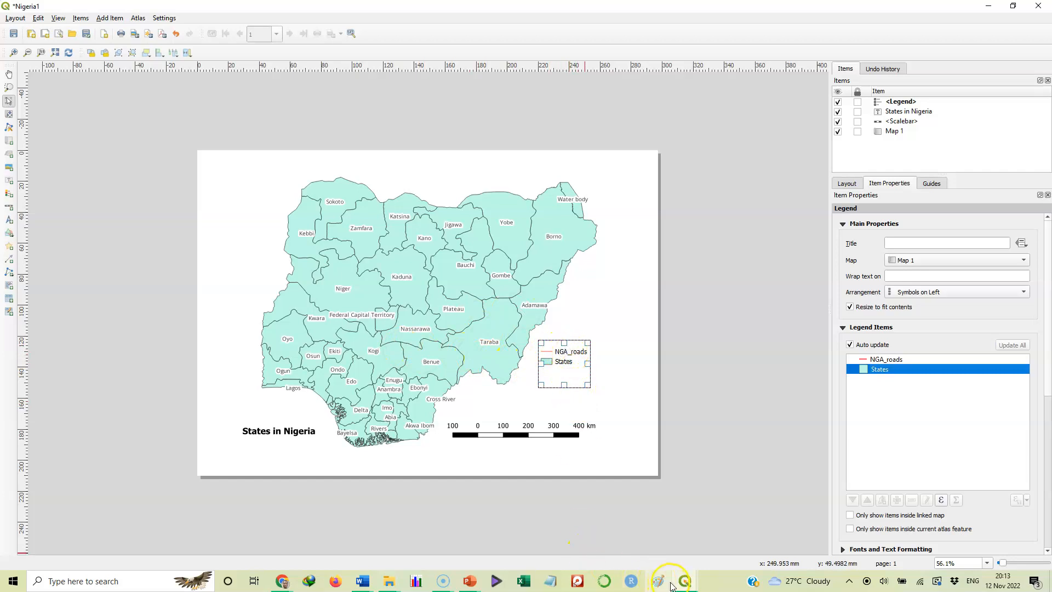
- Remove the NGA_roads layer in the main QGIS project window and return to the Nigeria1 layout
mouse_move(684, 582)
left_click(630, 534)
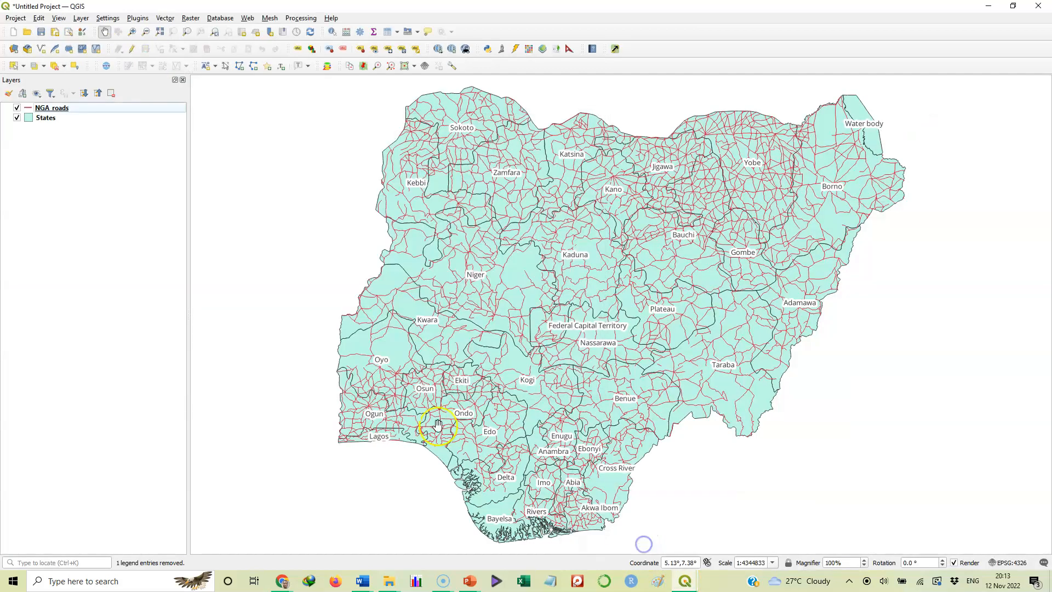
left_click(102, 108)
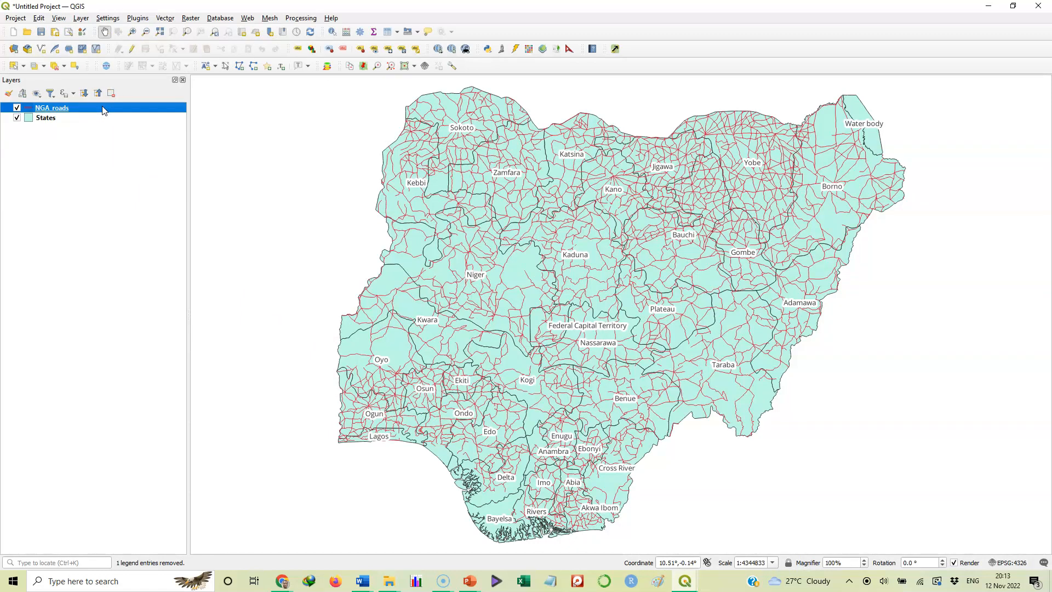
right_click(103, 110)
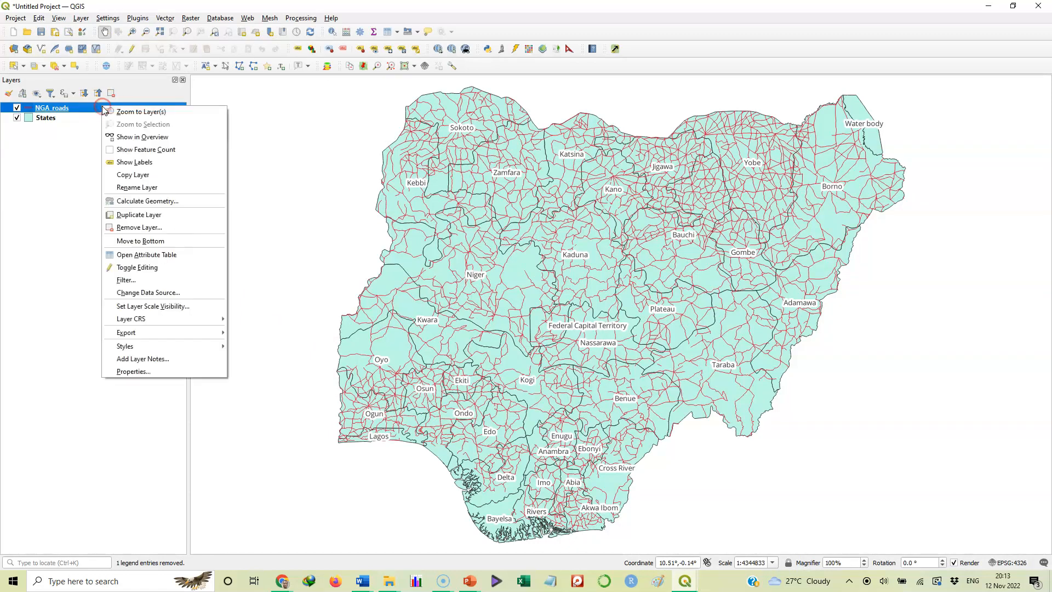
left_click(131, 228)
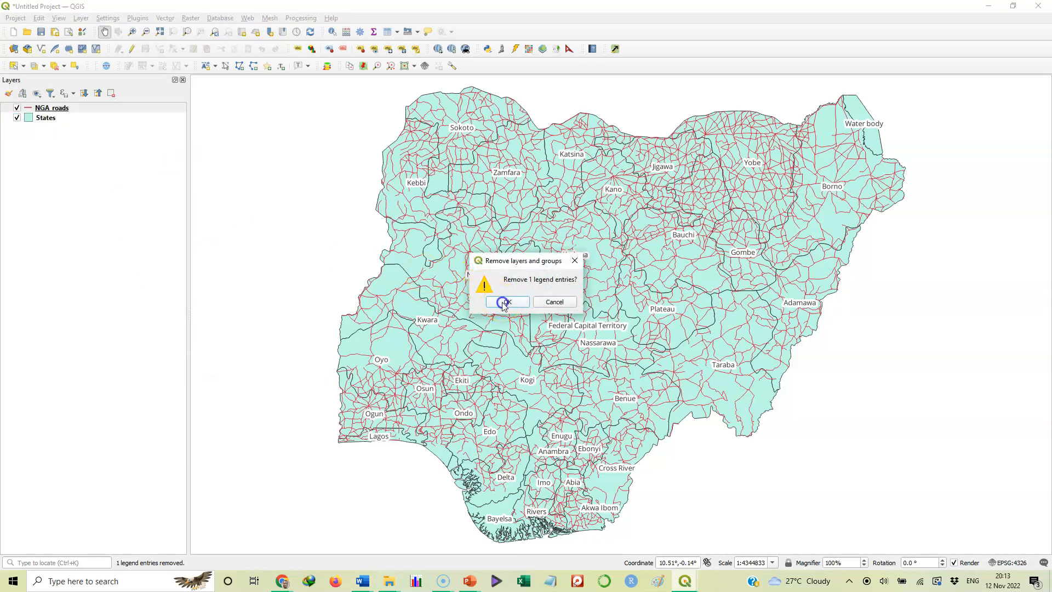
left_click(495, 298)
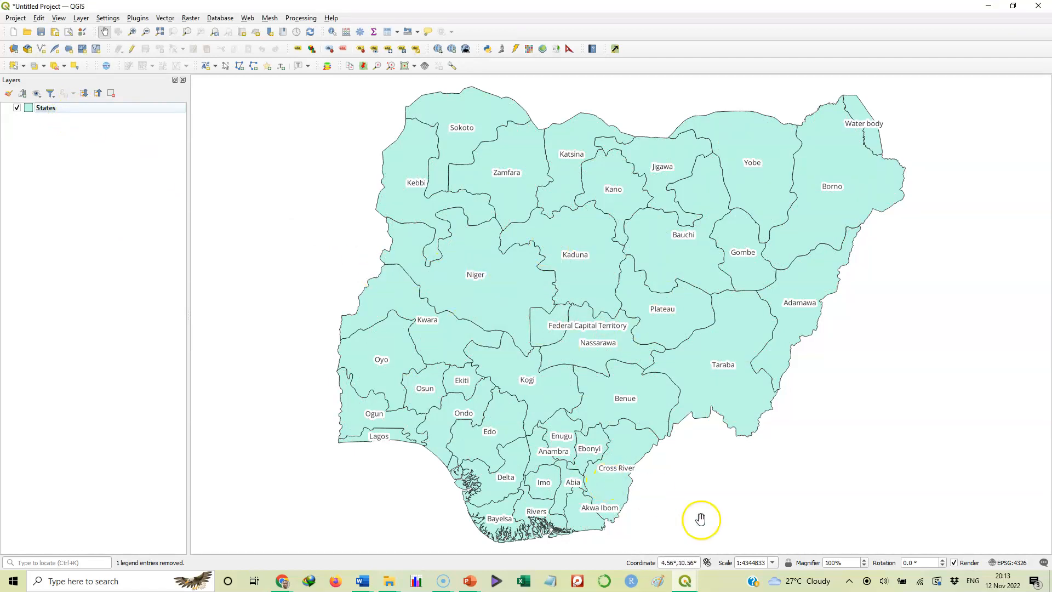
mouse_move(686, 584)
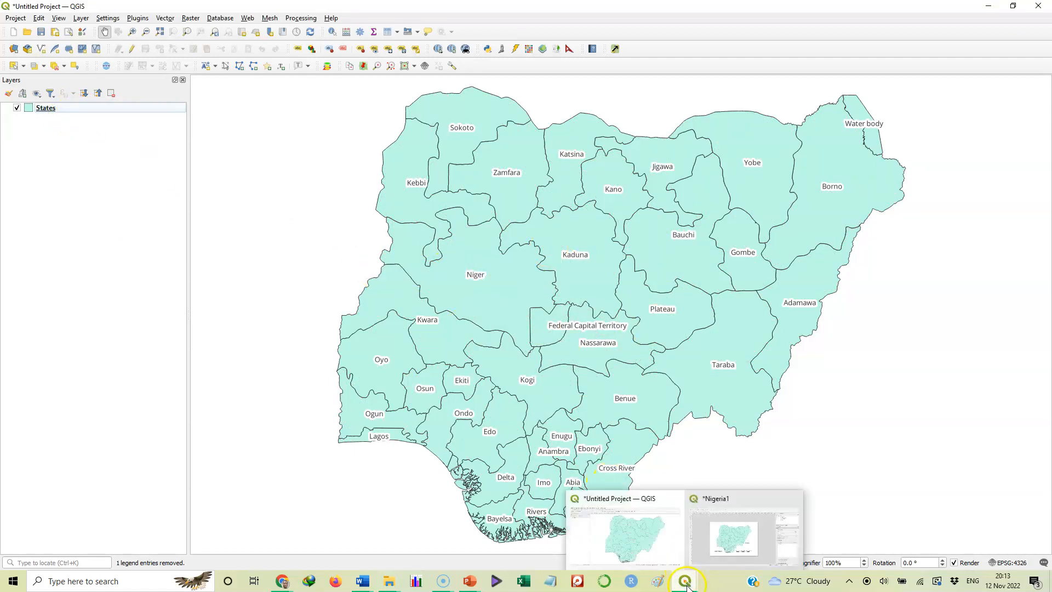
left_click(737, 542)
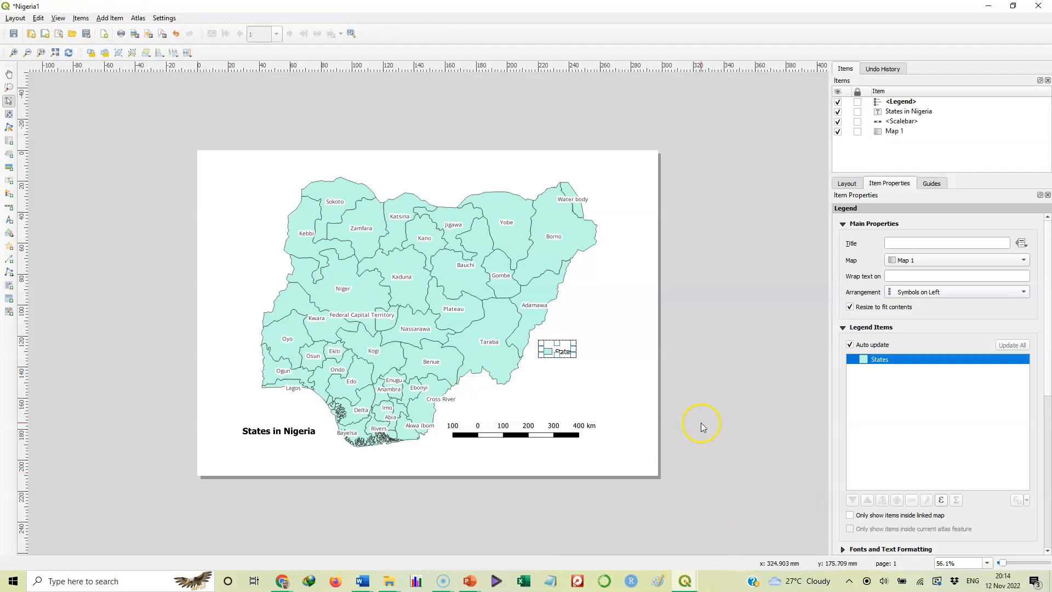
mouse_move(684, 582)
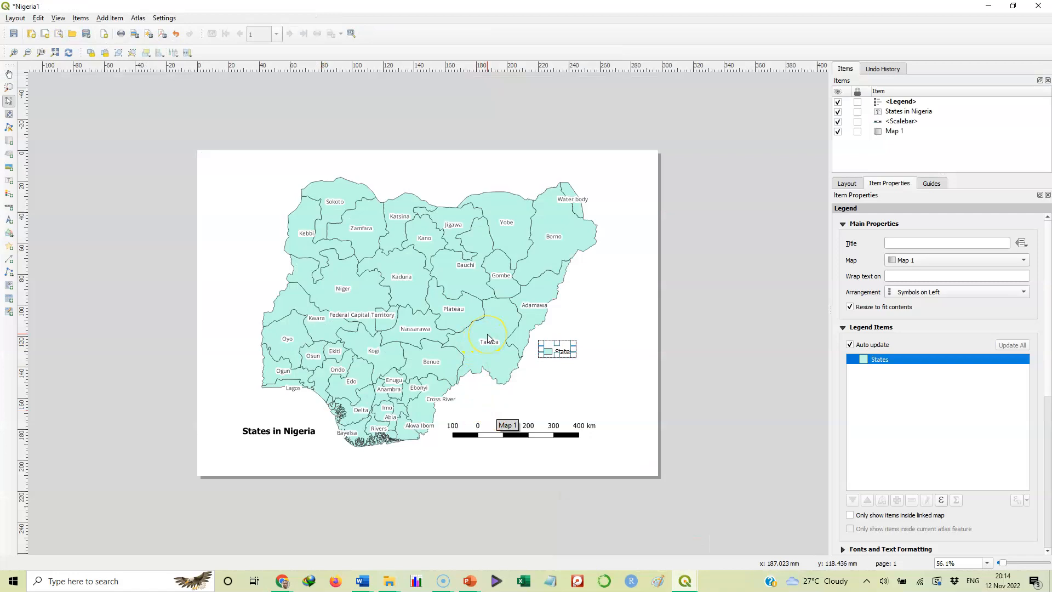
- Add a small north arrow in the empty area east of the map, between Borno and the legend
left_click(605, 371)
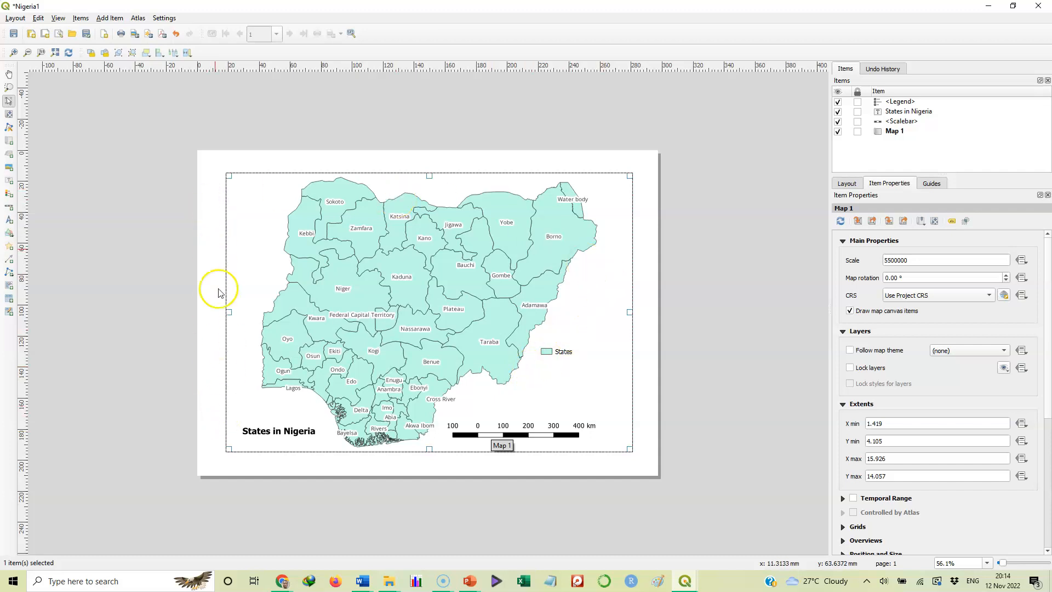
left_click(108, 20)
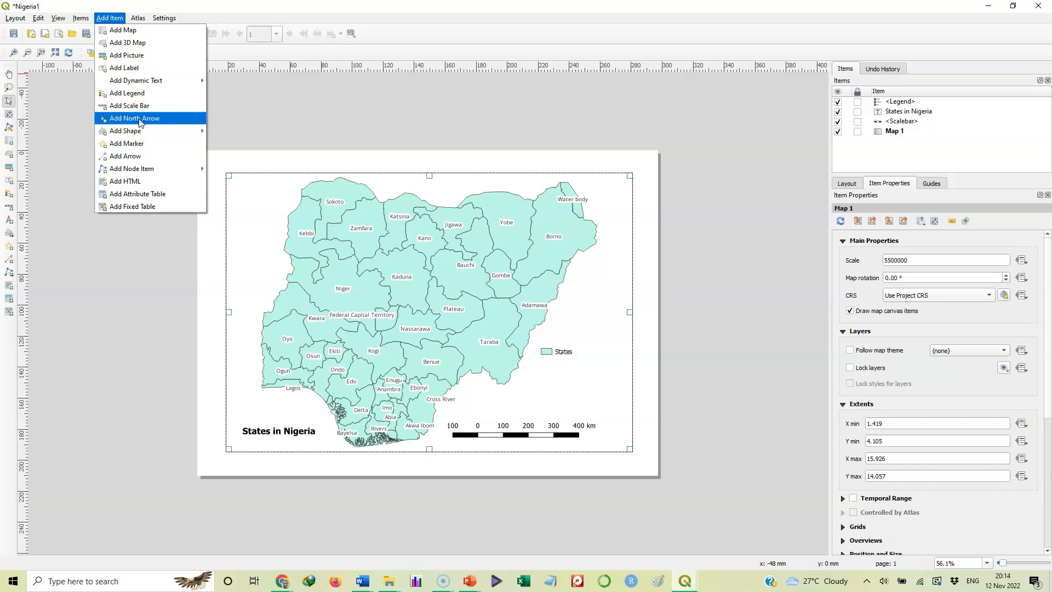
left_click(131, 81)
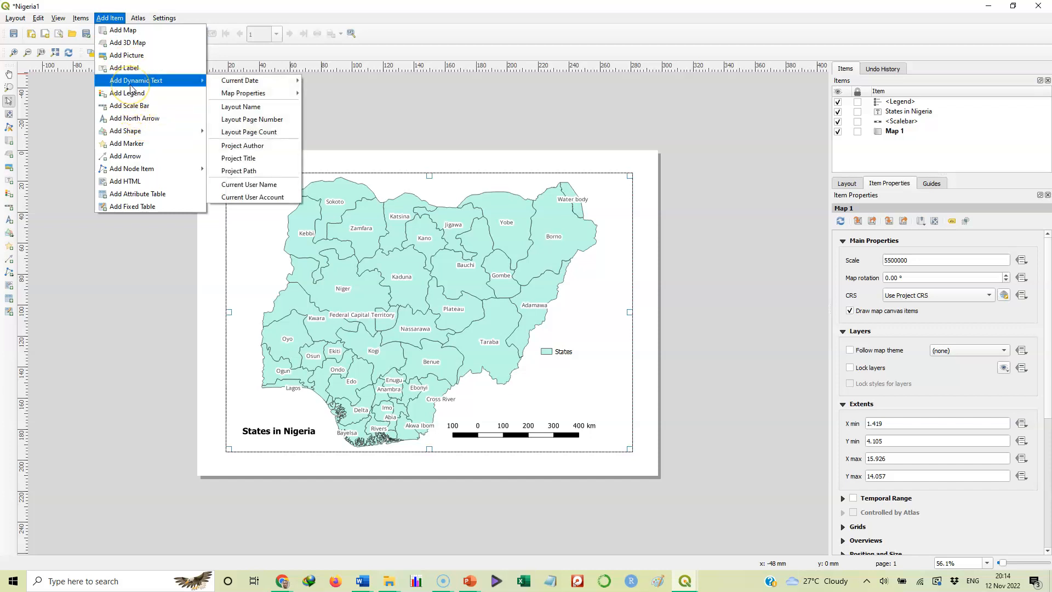
left_click(131, 55)
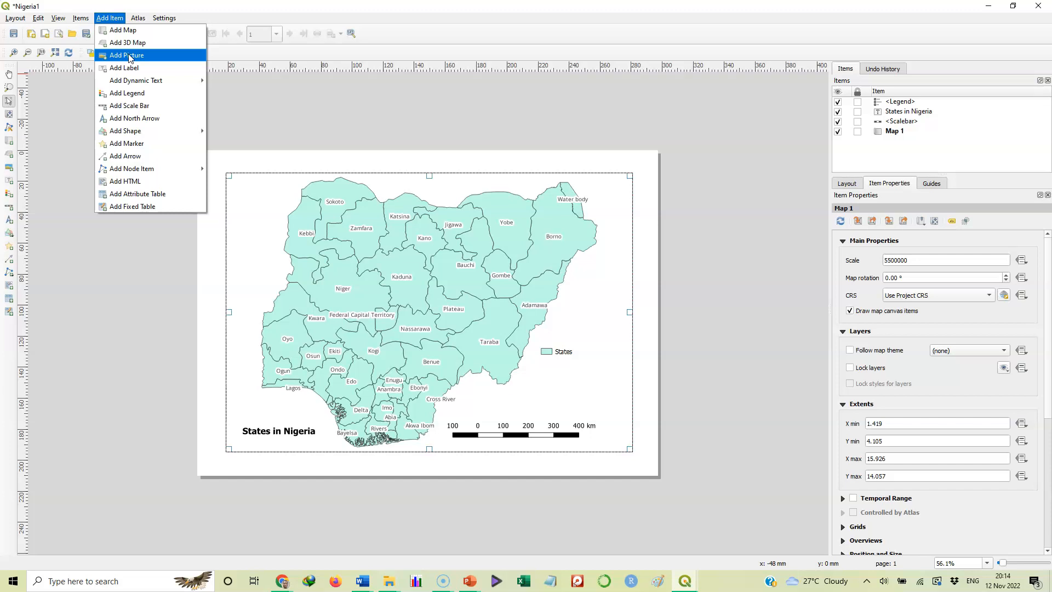
left_click(150, 119)
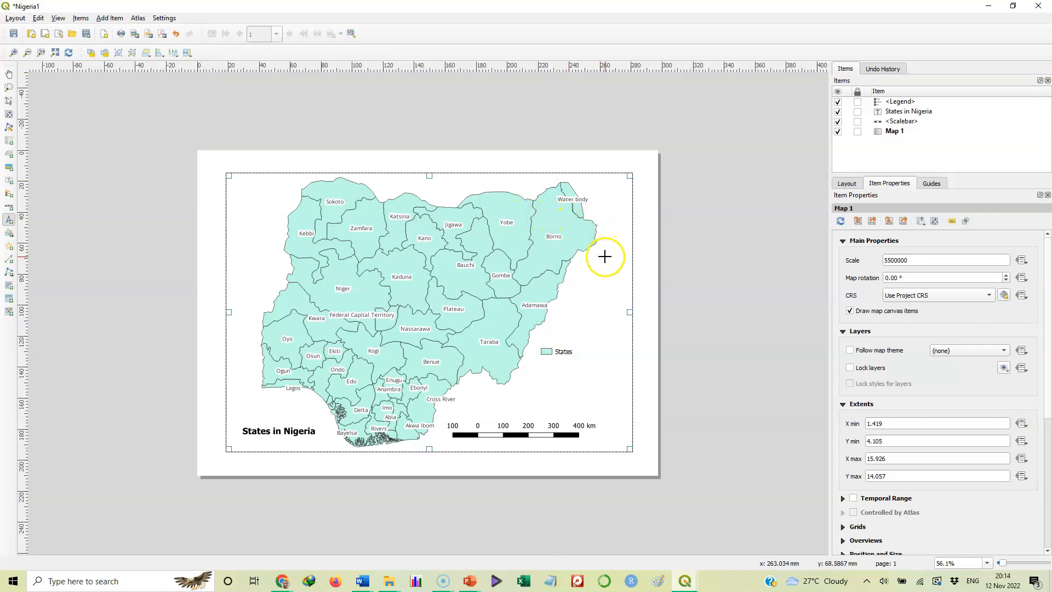
left_click_drag(589, 260, 613, 299)
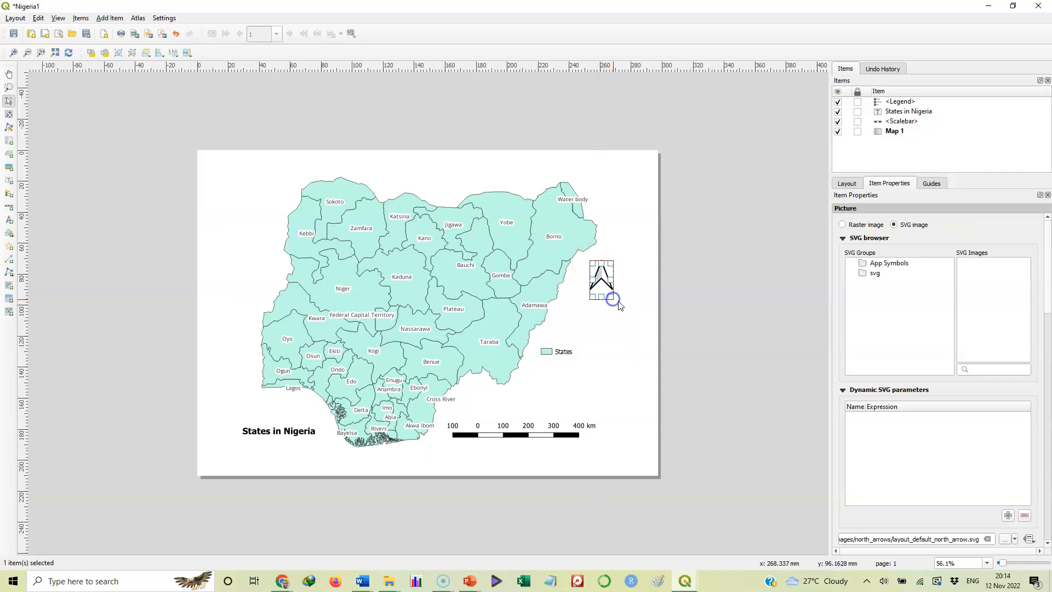
left_click(621, 229)
- Try several arrow designs for the north arrow and choose the NorthArrow_02.svg symbol
left_click(600, 280)
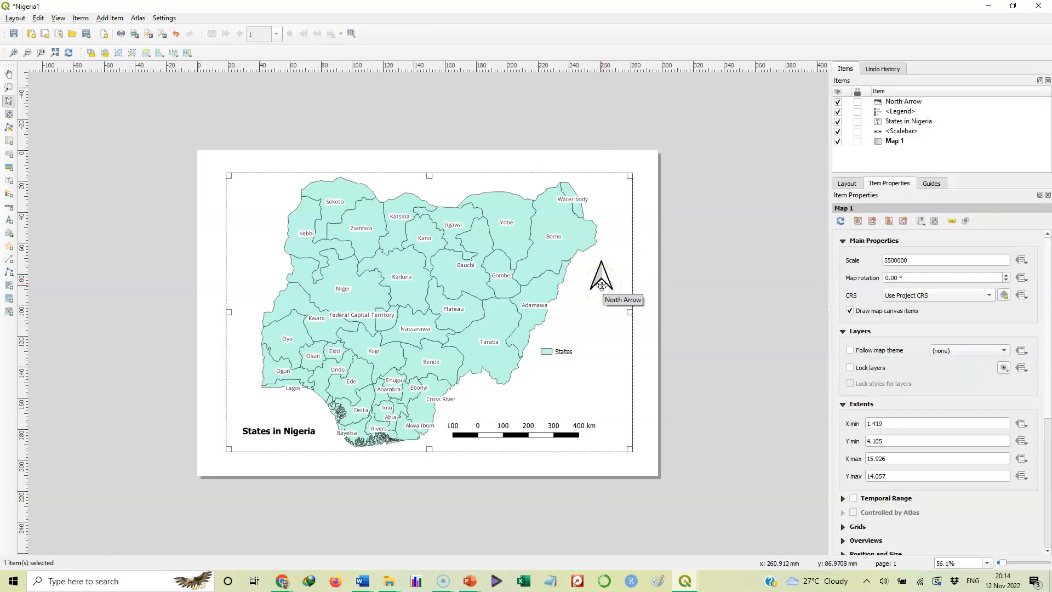
left_click(601, 285)
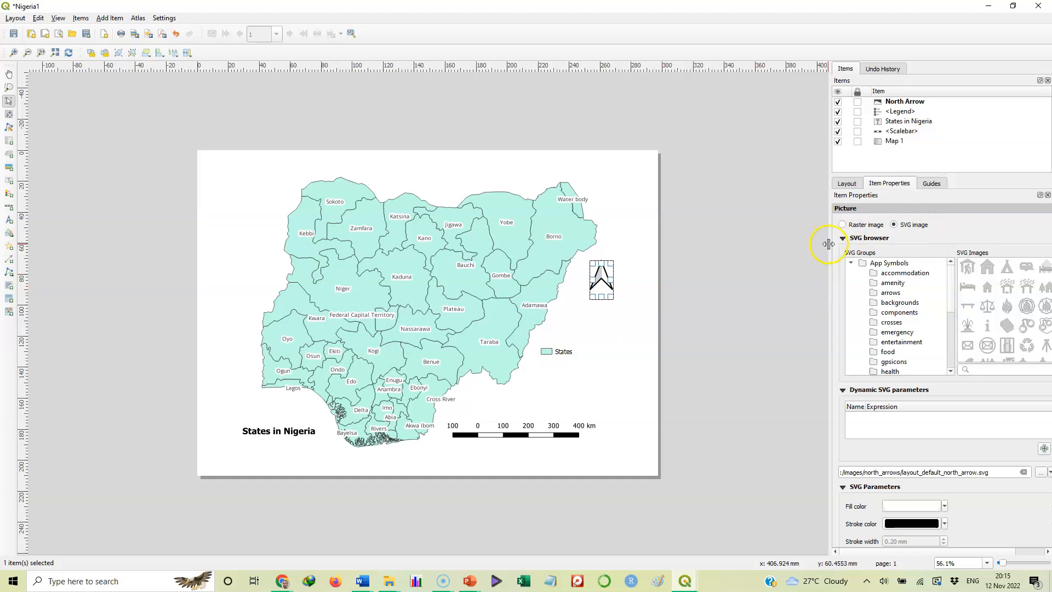
left_click_drag(829, 244, 760, 257)
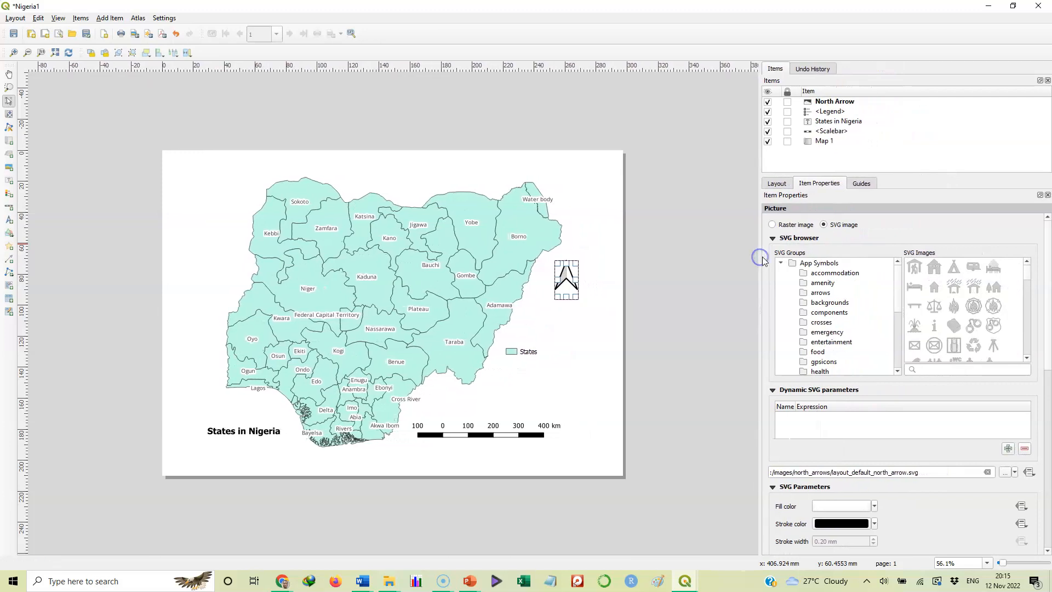
left_click(1028, 327)
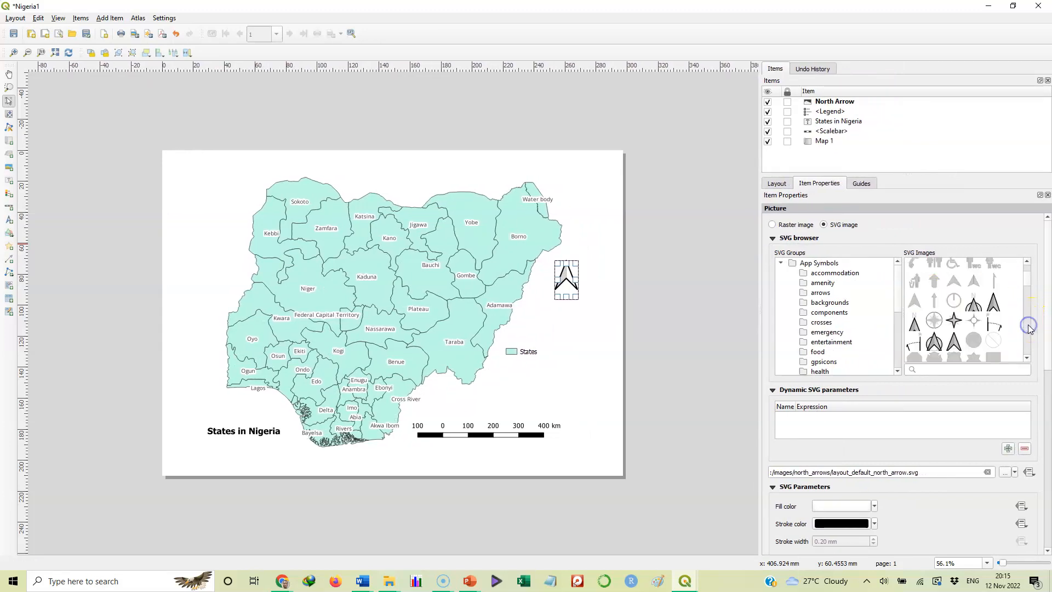
left_click(934, 344)
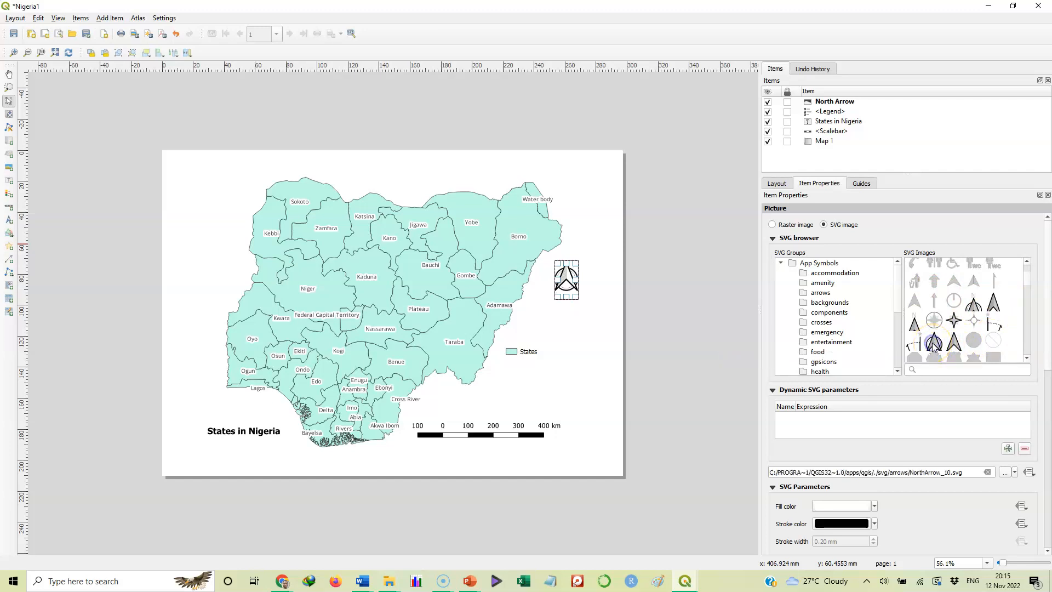
left_click(956, 340)
left_click(973, 311)
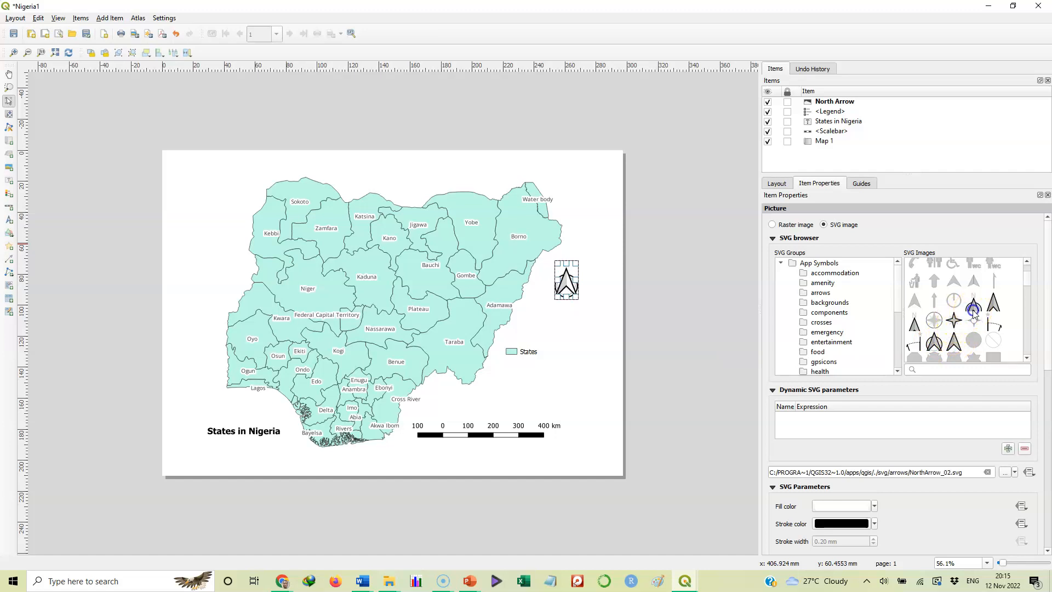
left_click(937, 307)
left_click(956, 342)
left_click(935, 343)
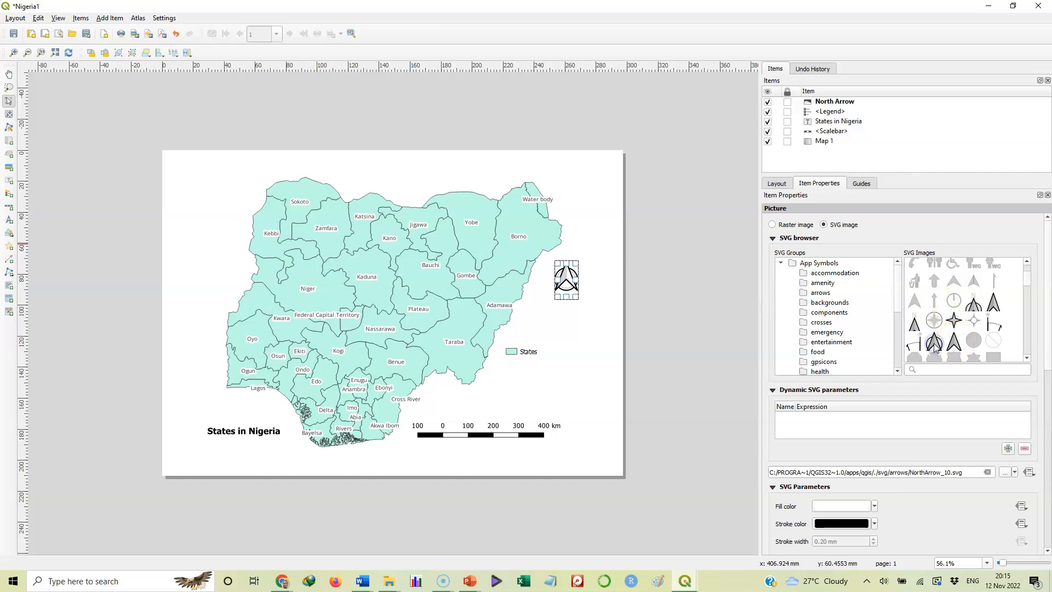
left_click(974, 304)
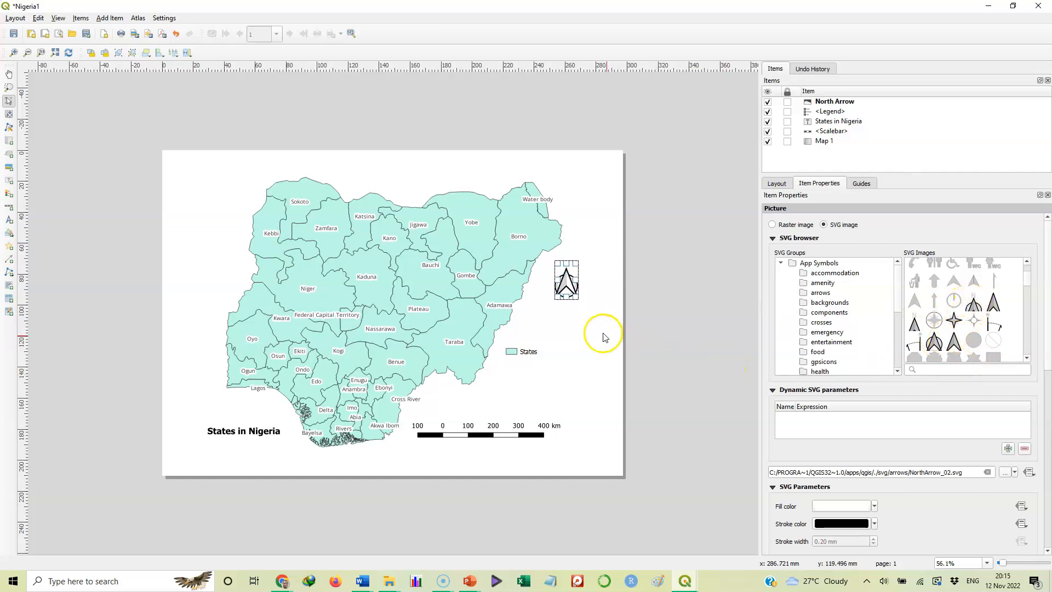
- Add a new grid to Map 1 and open its grid properties for modification
left_click(555, 309)
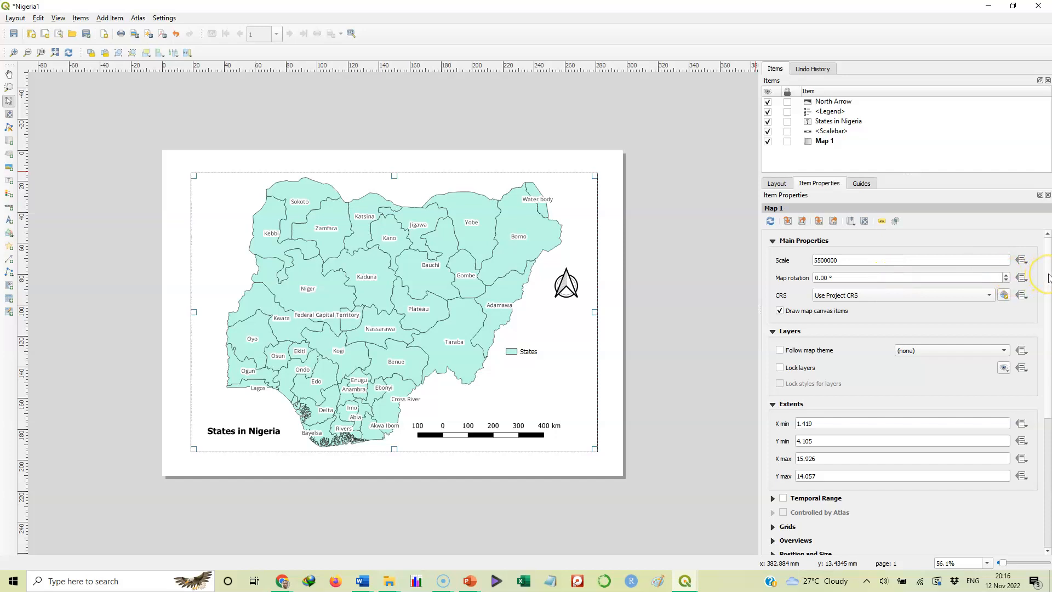
left_click_drag(1048, 274, 1047, 405)
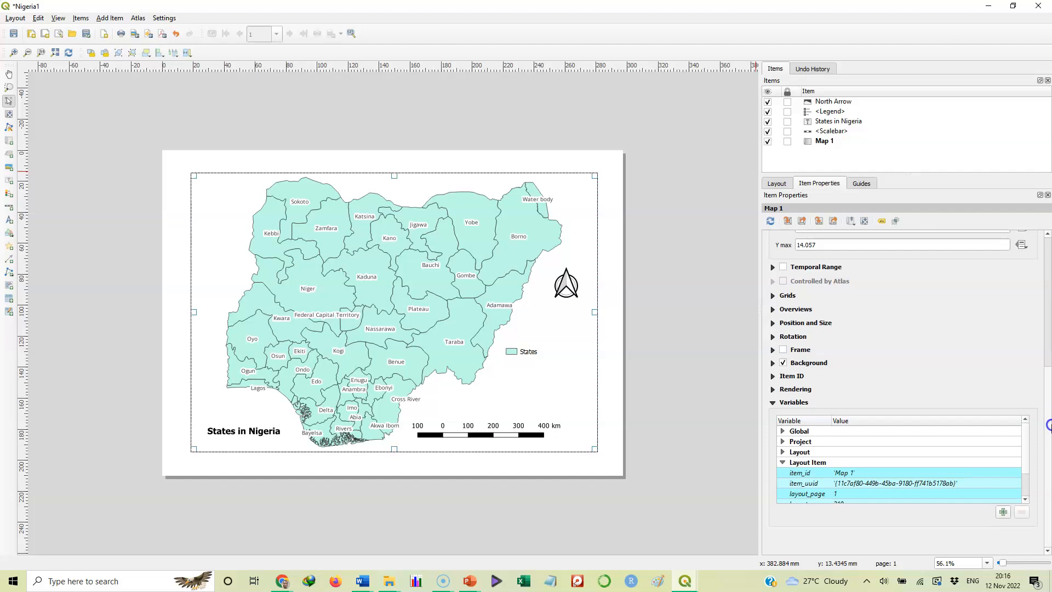
left_click(789, 296)
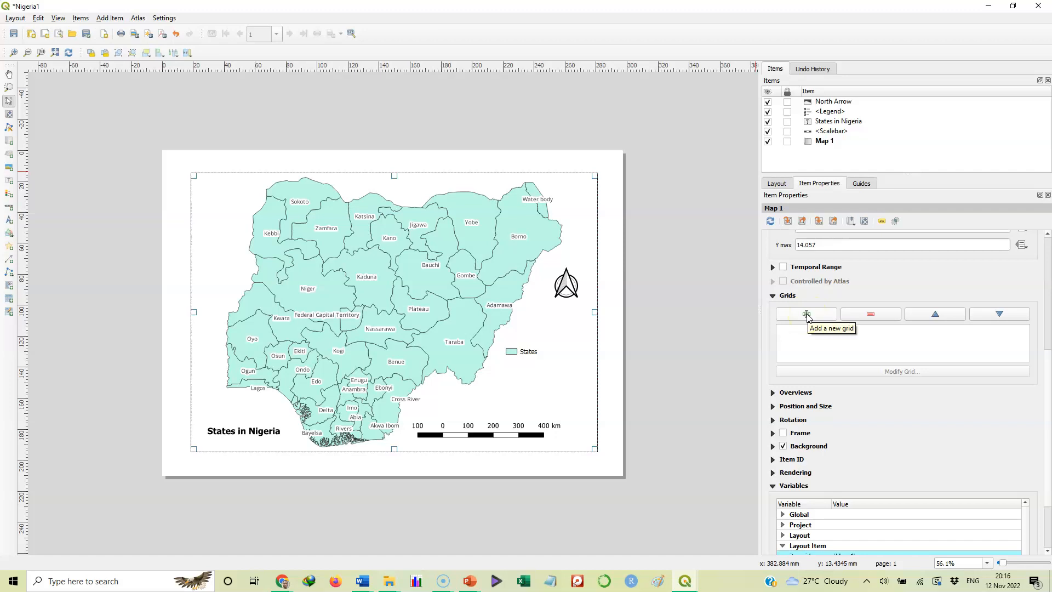
left_click(806, 315)
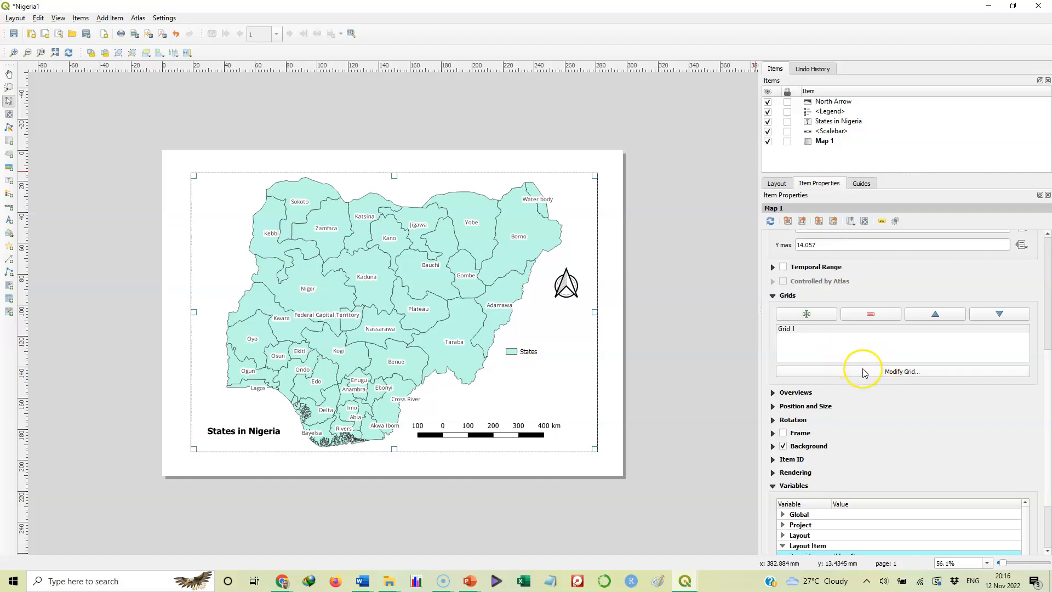
left_click(896, 373)
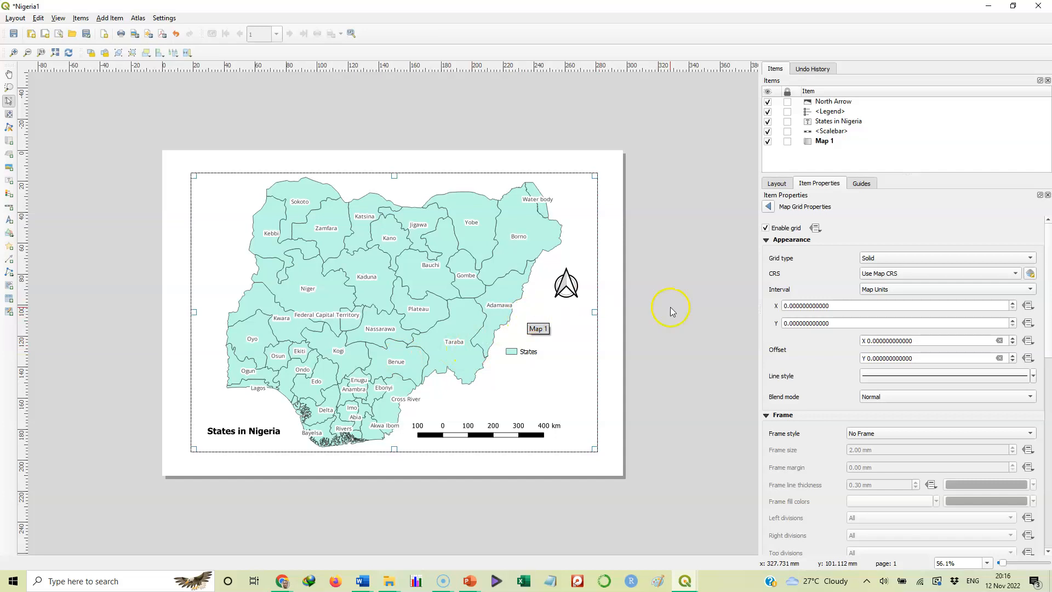
- Set the map grid's X and Y intervals to 1 map unit each
left_click(786, 305)
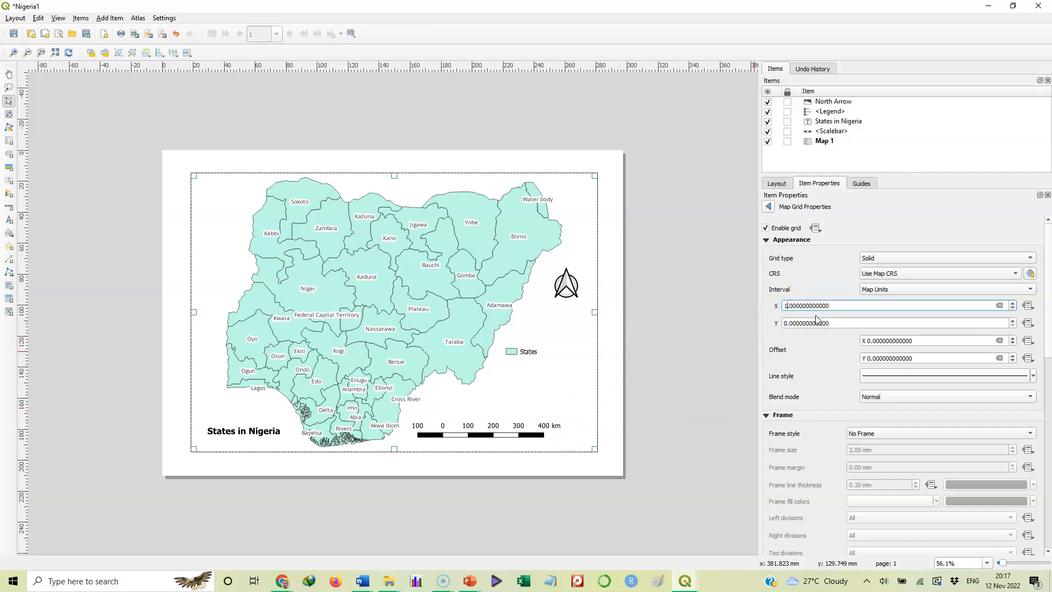
left_click(786, 324)
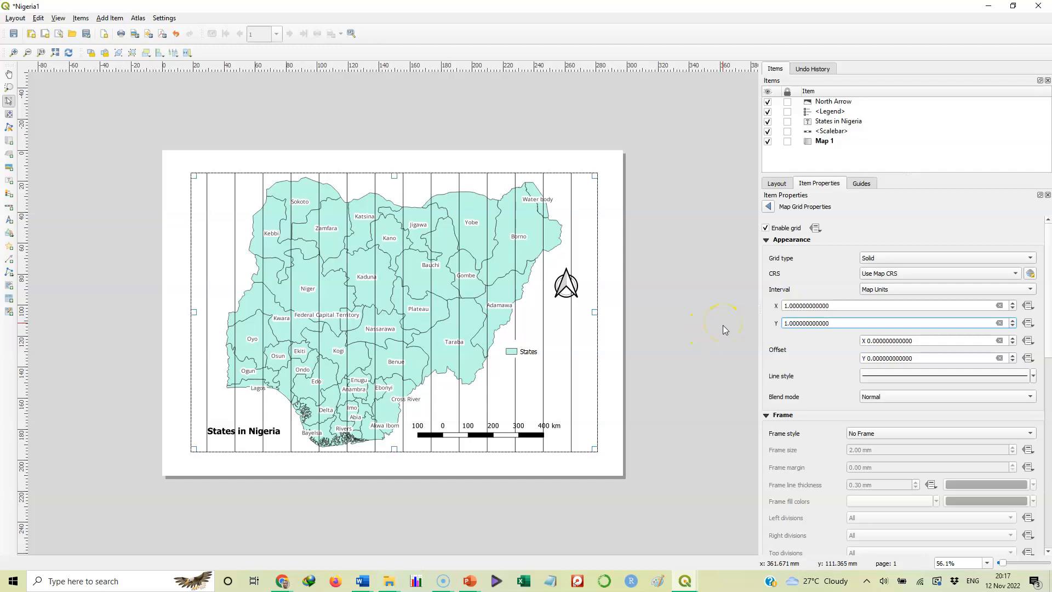
left_click(823, 350)
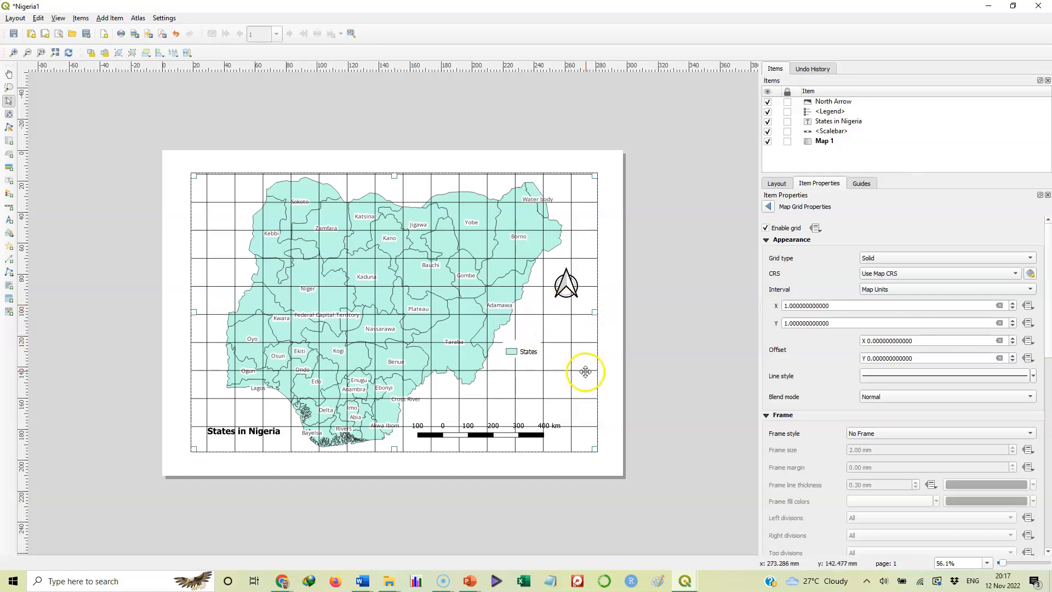
- Set the map grid's X and Y intervals to 2 map units each
left_click(790, 306)
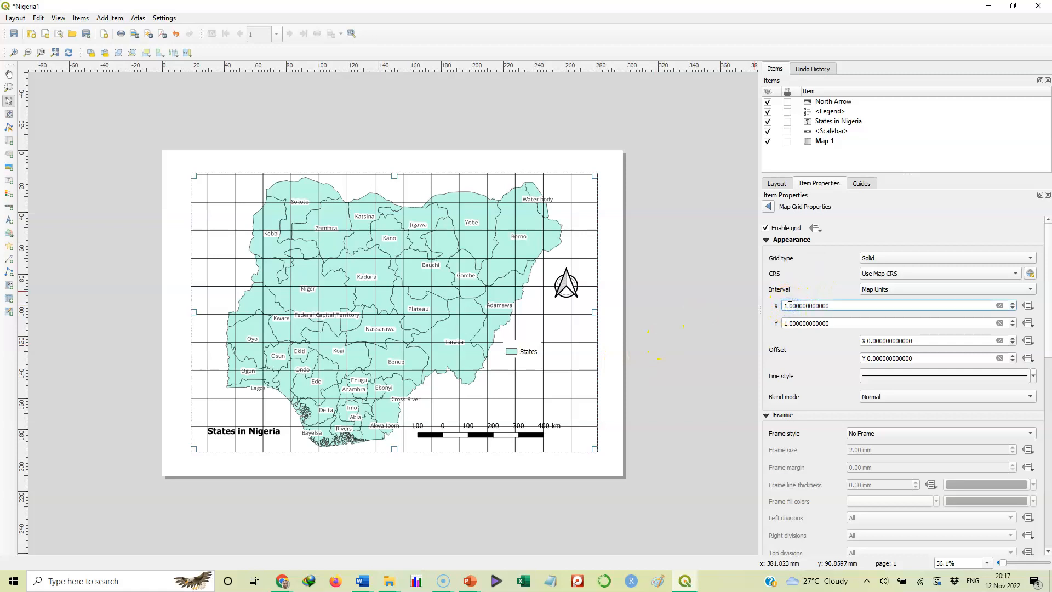
left_click(786, 322)
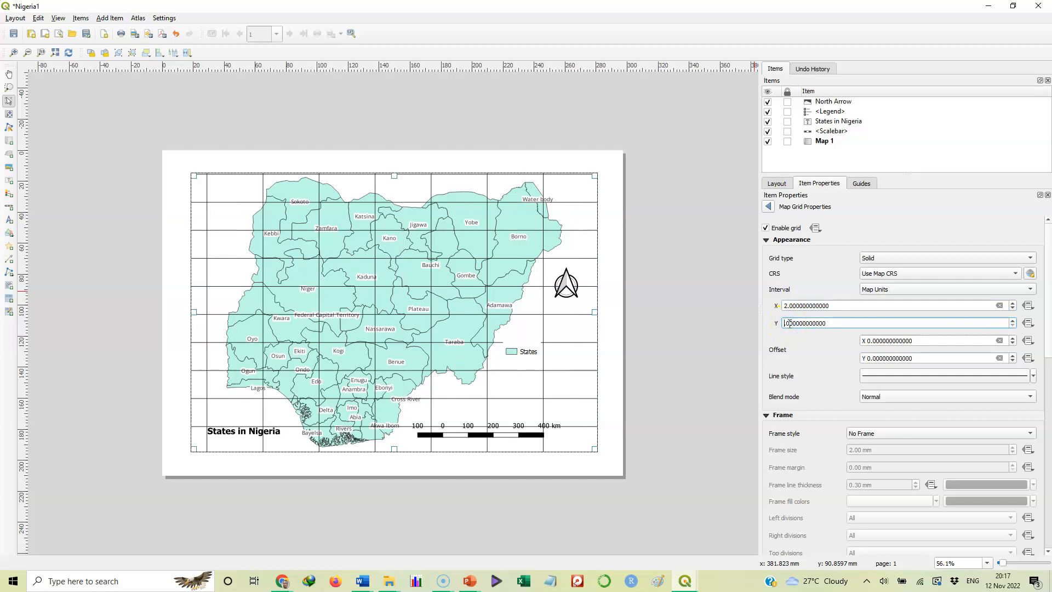
left_click(811, 346)
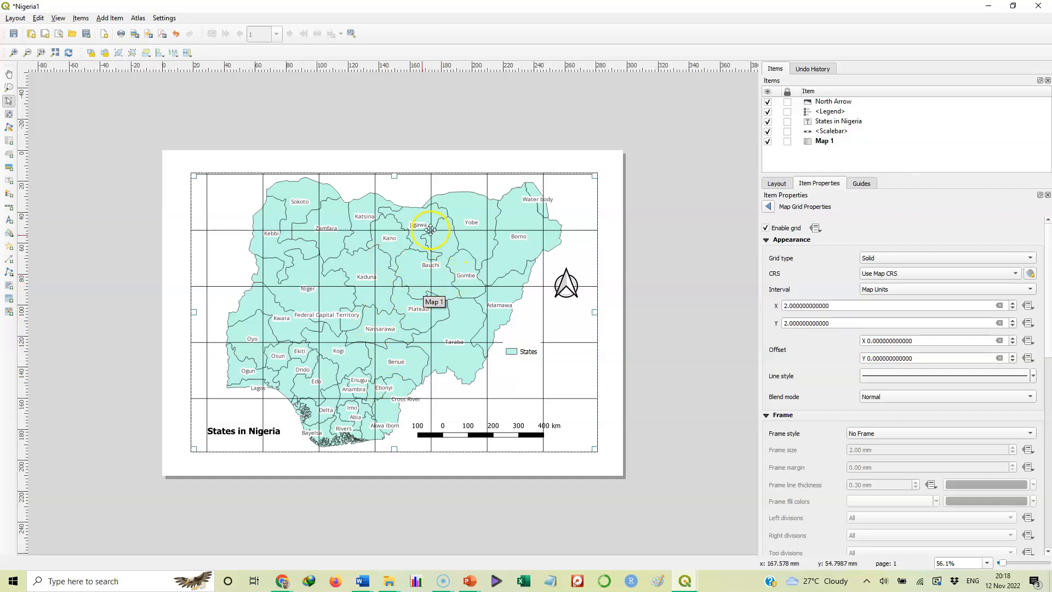
left_click(514, 352)
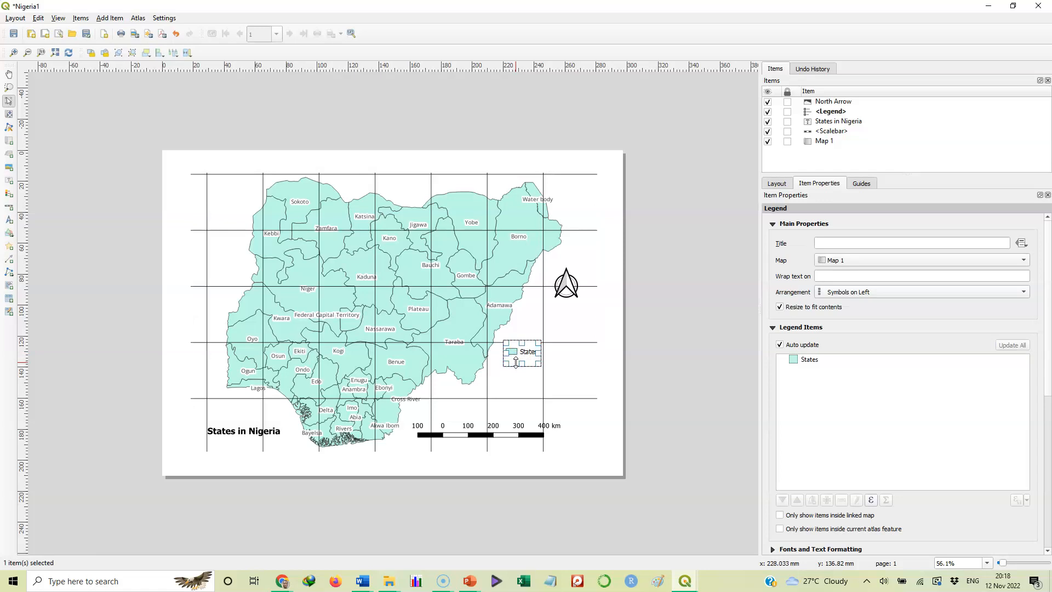
right_click(516, 363)
left_click(538, 316)
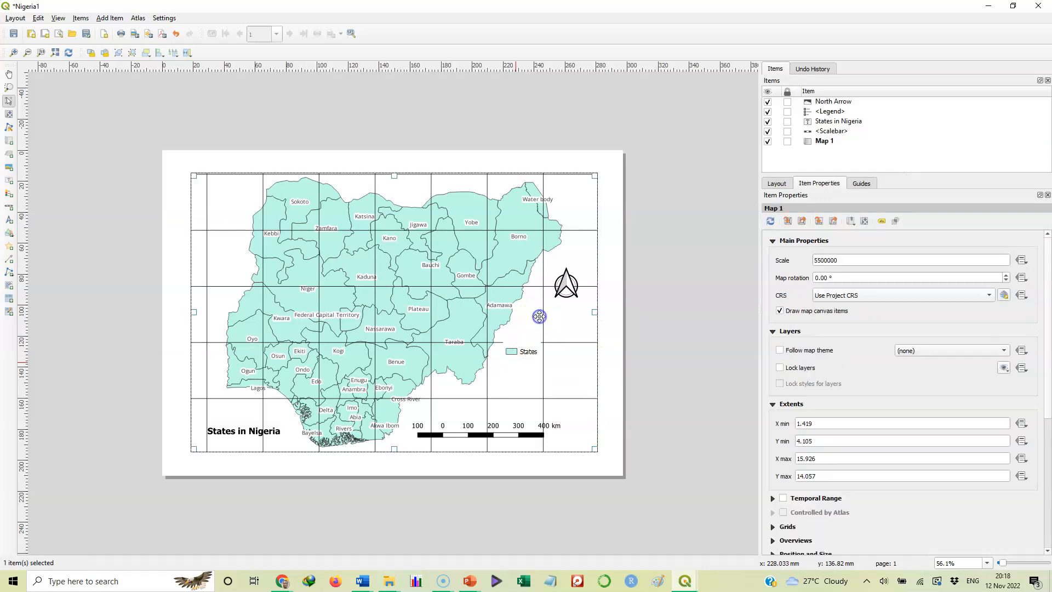
left_click(479, 305)
left_click(557, 323)
left_click_drag(1048, 418, 1047, 505)
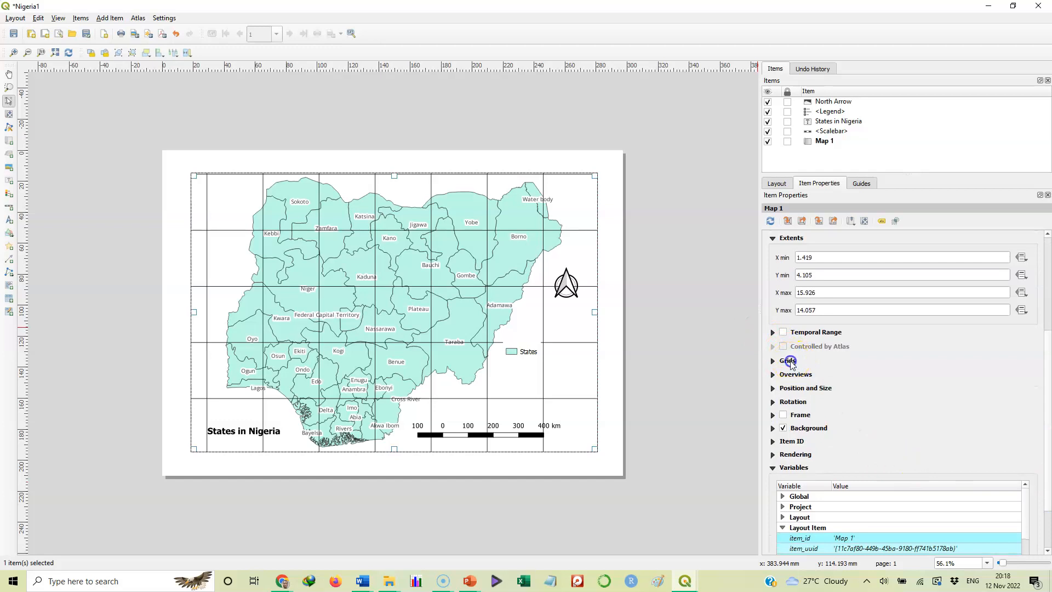
left_click(790, 361)
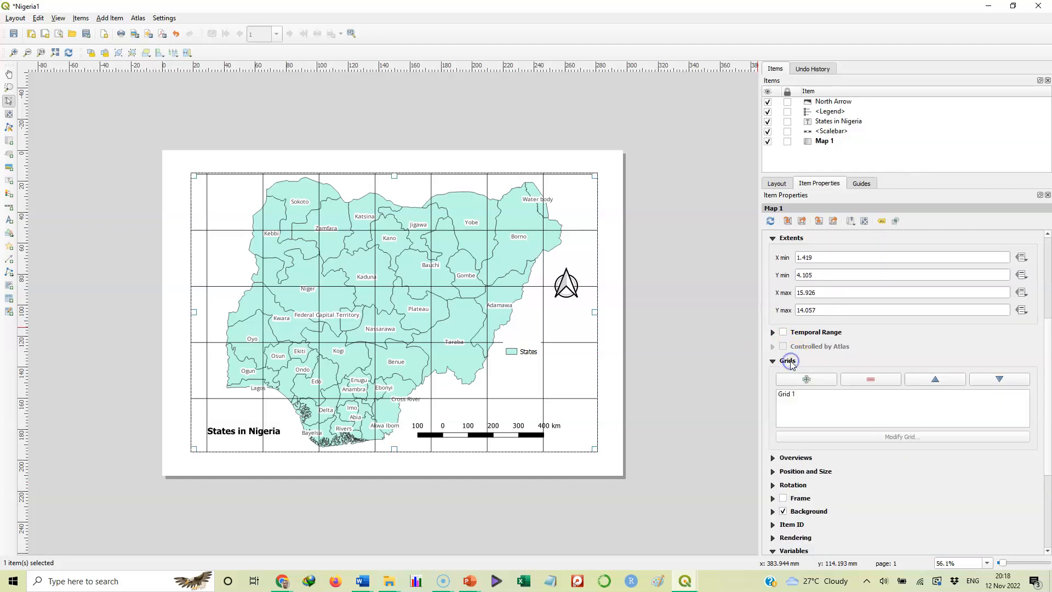
left_click(873, 437)
left_click(883, 437)
left_click(793, 394)
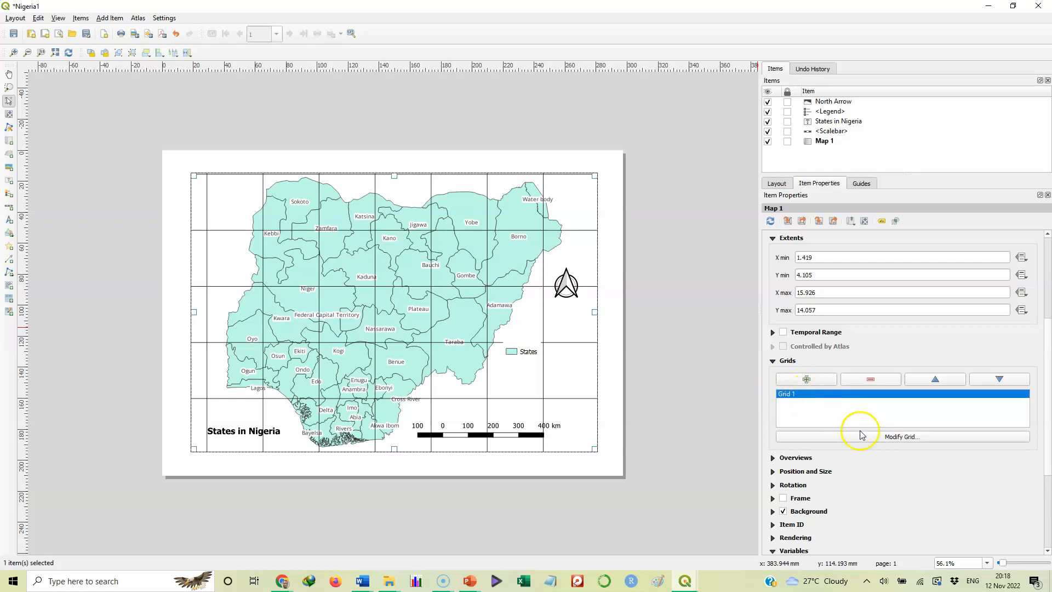
left_click(889, 438)
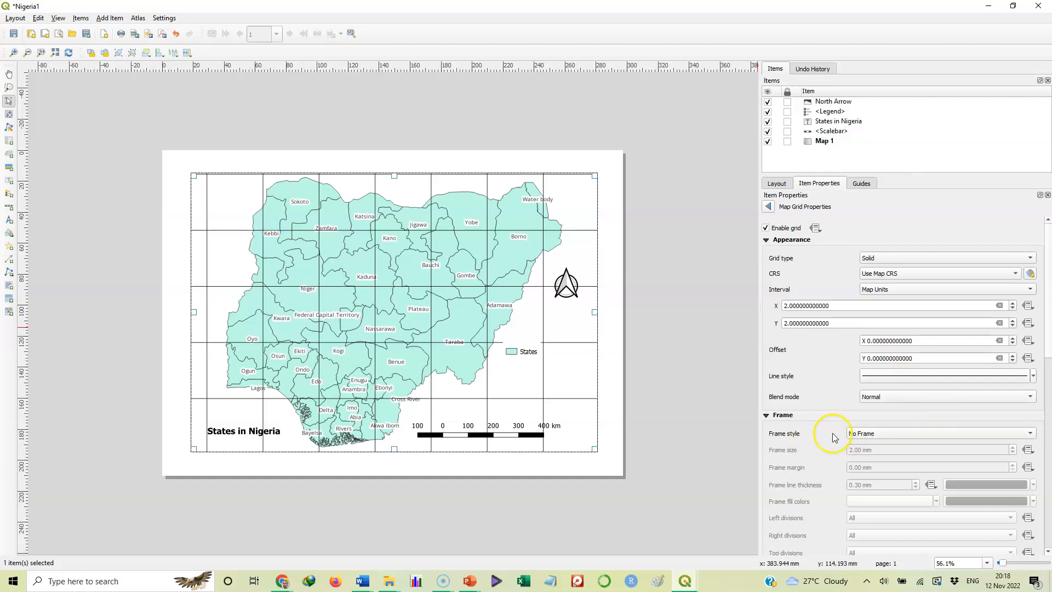
left_click(607, 458)
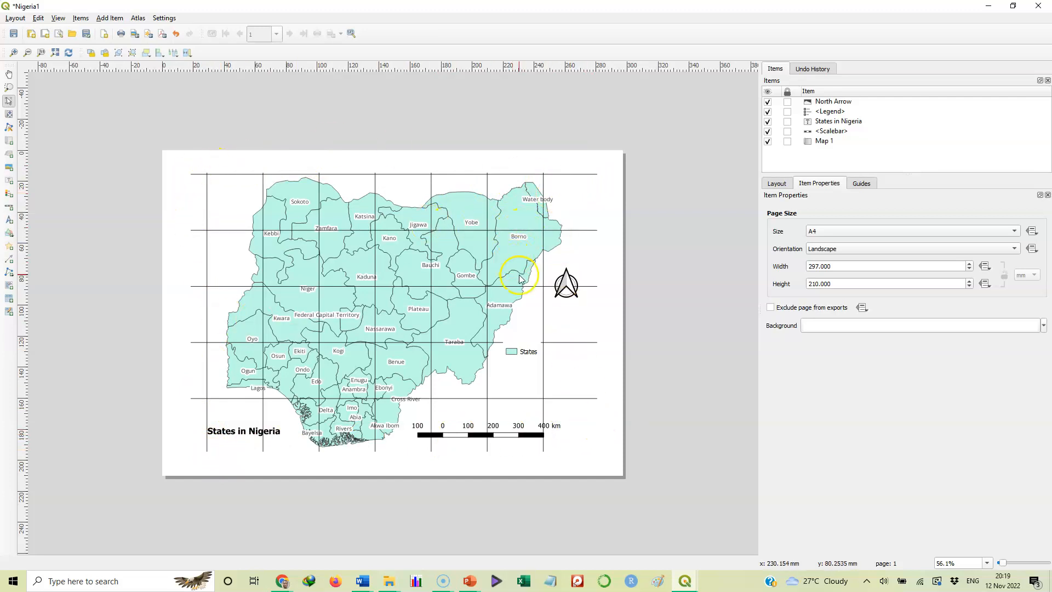
- Reopen the properties of Map 1's Grid 1 and set its frame style to Zebra
left_click(570, 245)
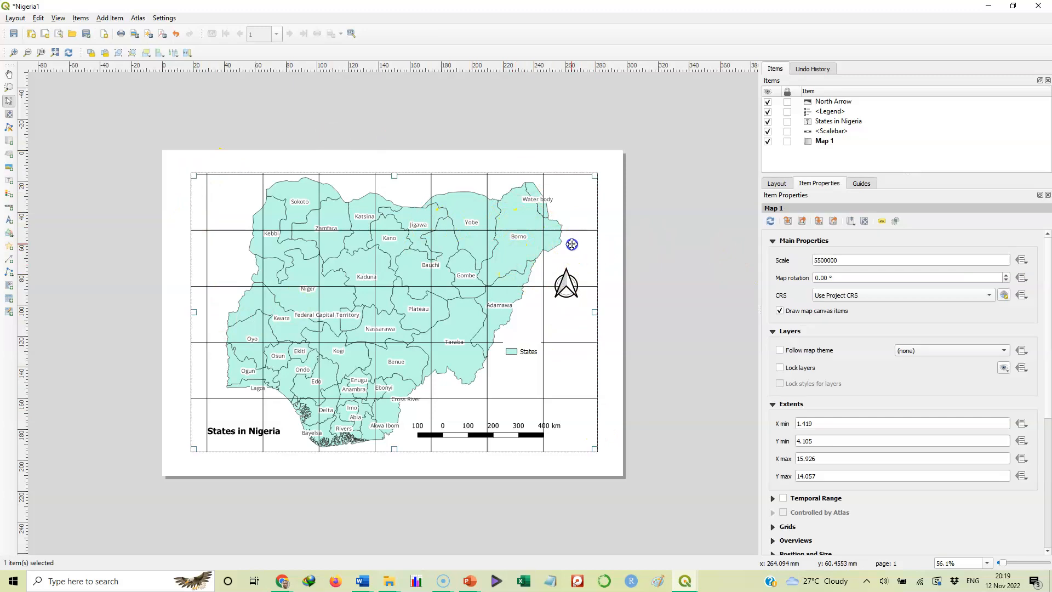
left_click(787, 527)
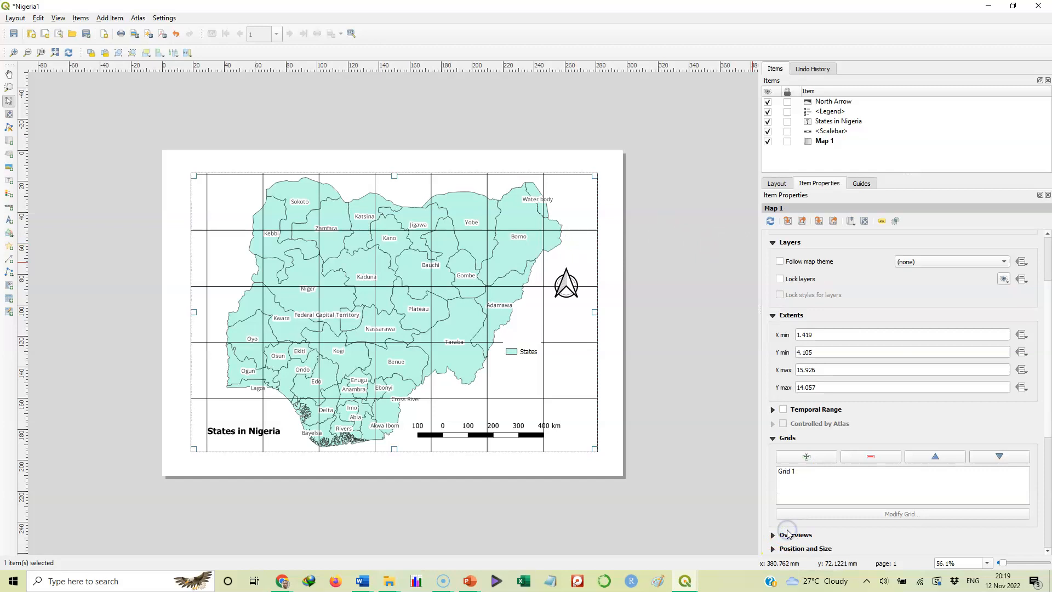
left_click(791, 475)
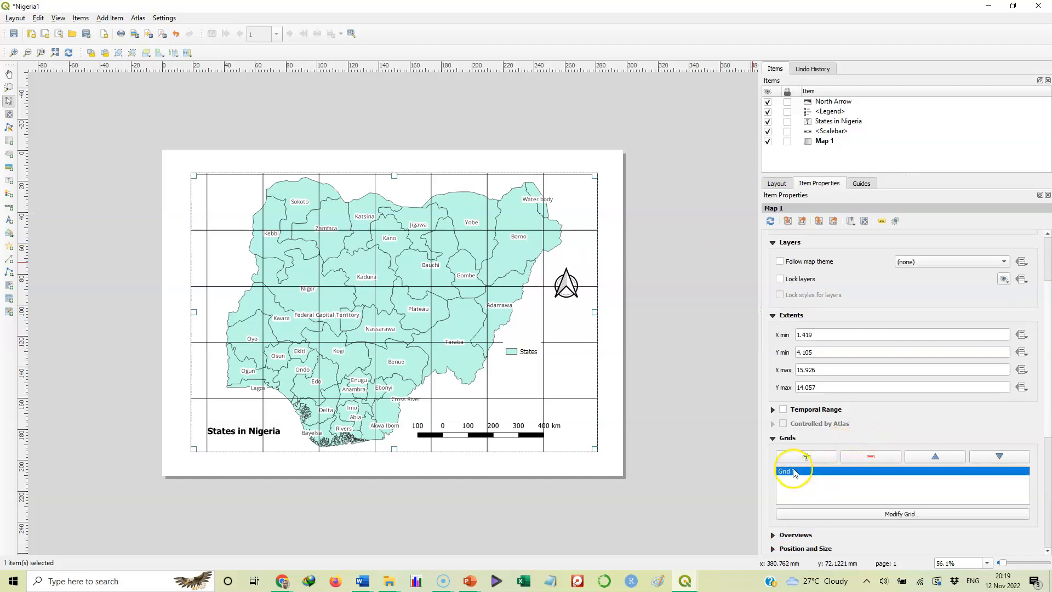
left_click(897, 521)
left_click(889, 513)
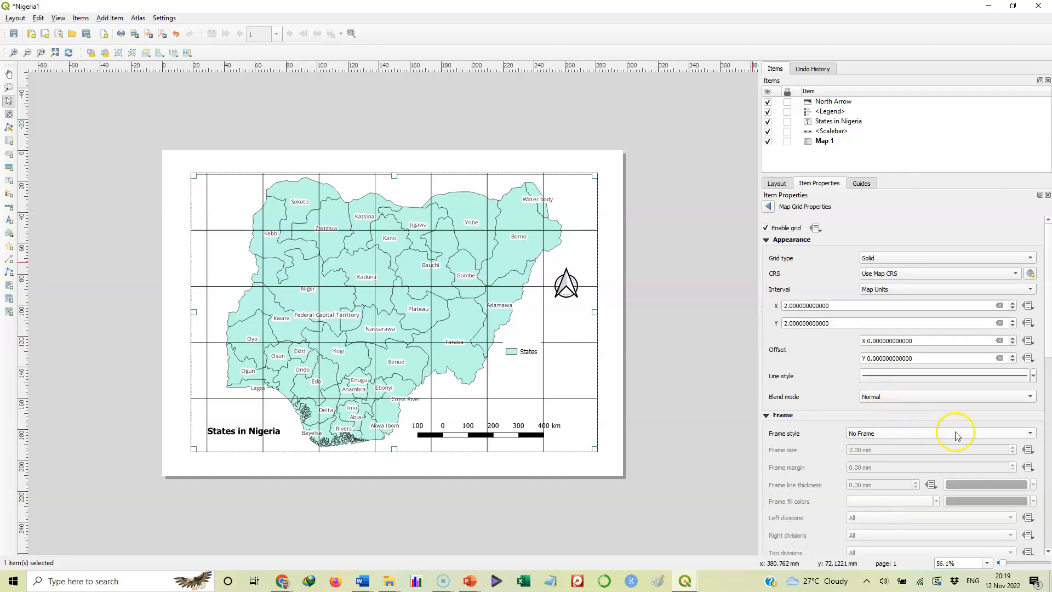
left_click(1031, 435)
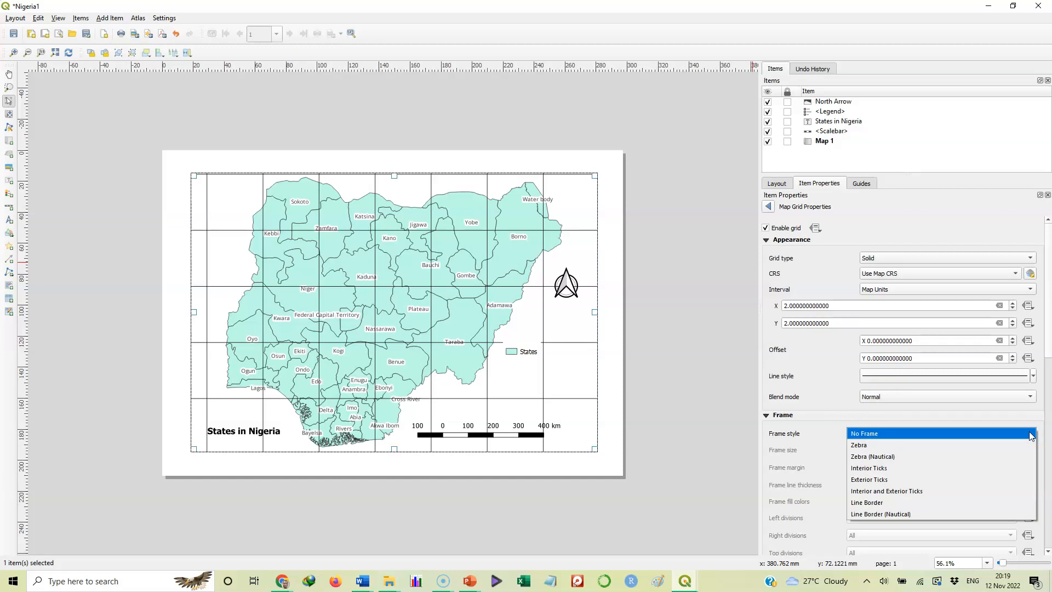
left_click(866, 445)
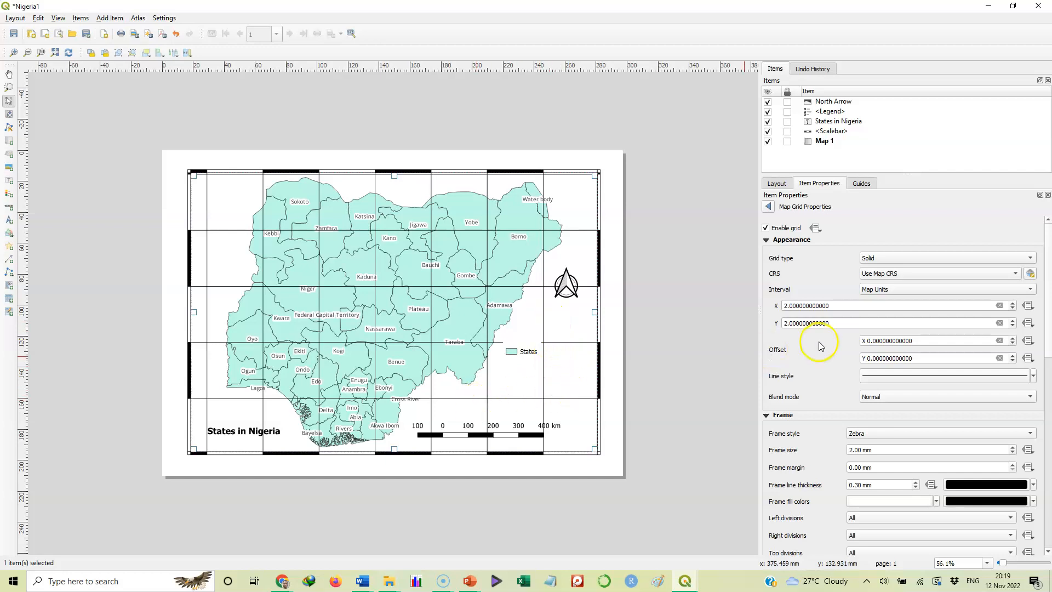
- Try the Lighten blend mode on the map grid, and set it back to Normal
left_click(1031, 399)
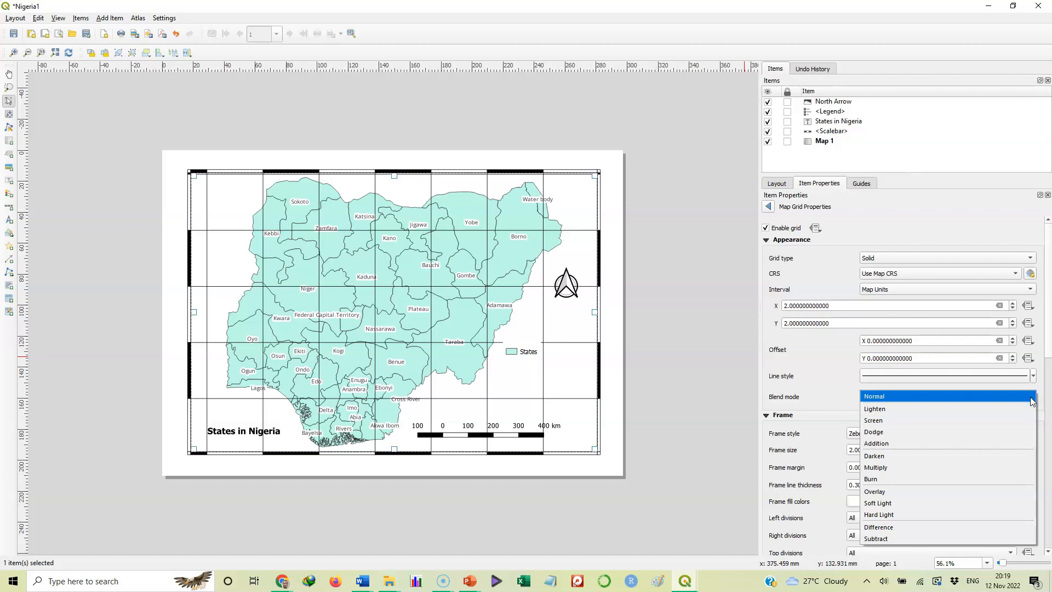
left_click(879, 410)
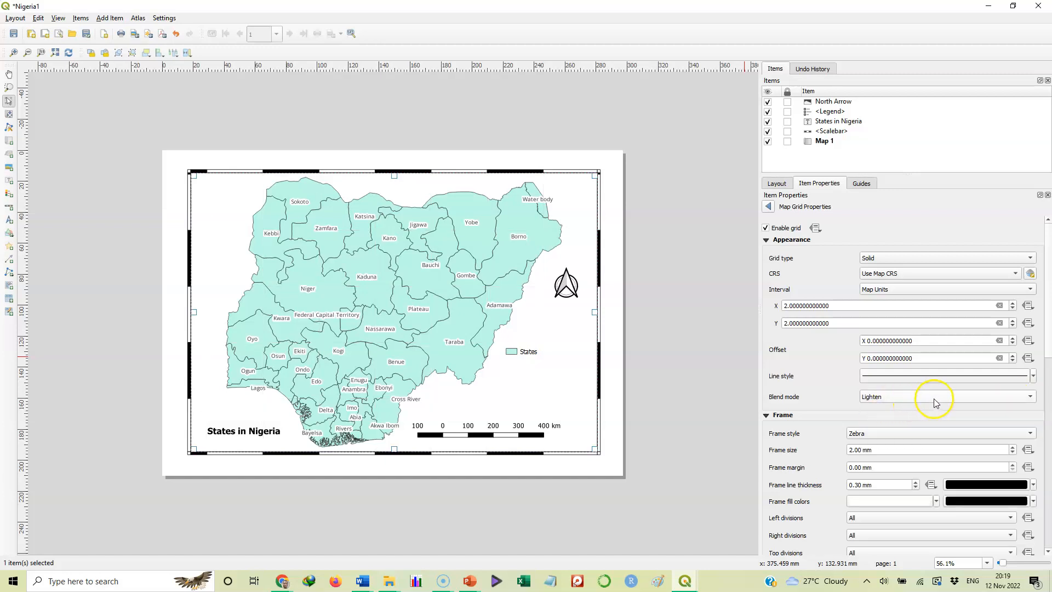
left_click(1032, 398)
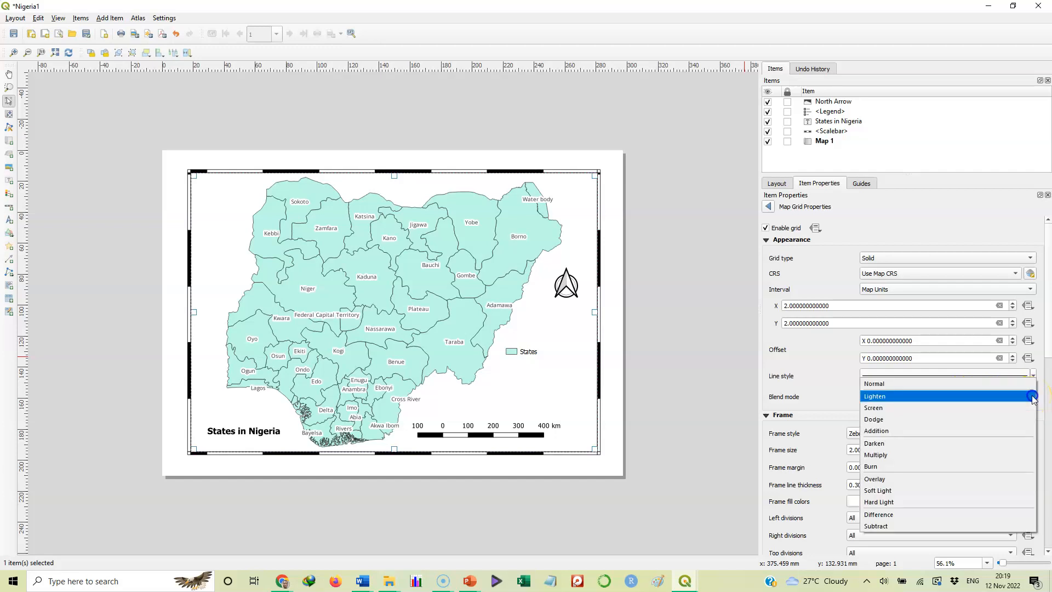
left_click(890, 383)
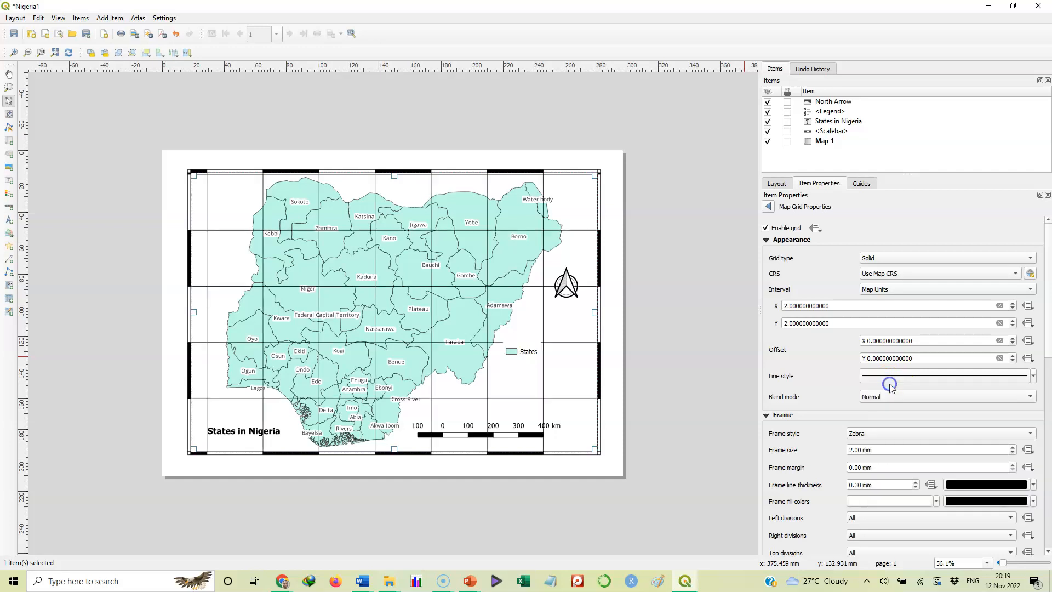
- Set the opacity of the grid's line symbol to 20% and return to the map grid properties
left_click(1033, 377)
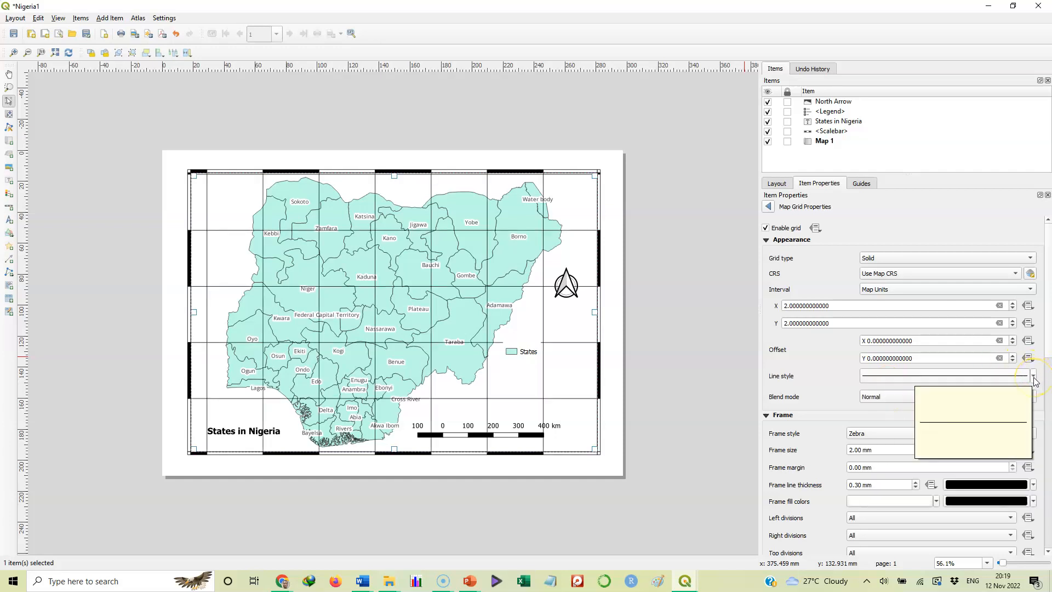
left_click(1033, 377)
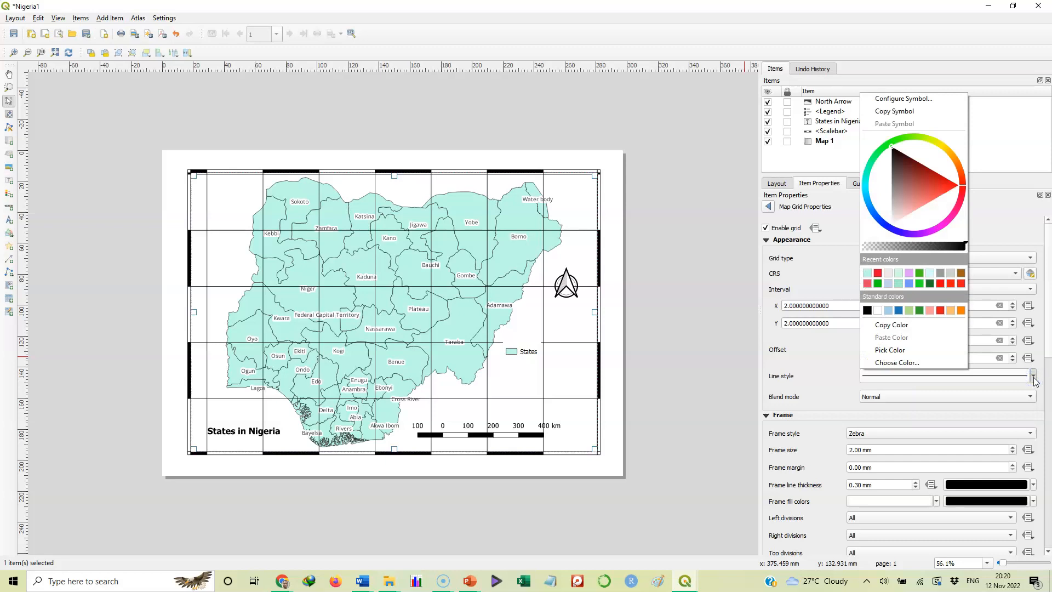
left_click(1034, 378)
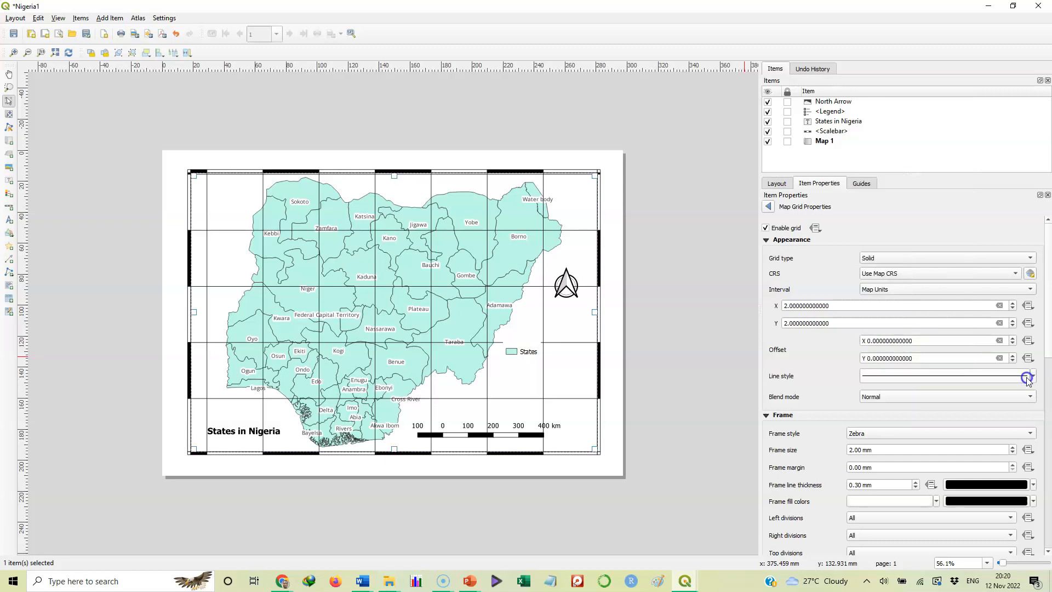
left_click(992, 378)
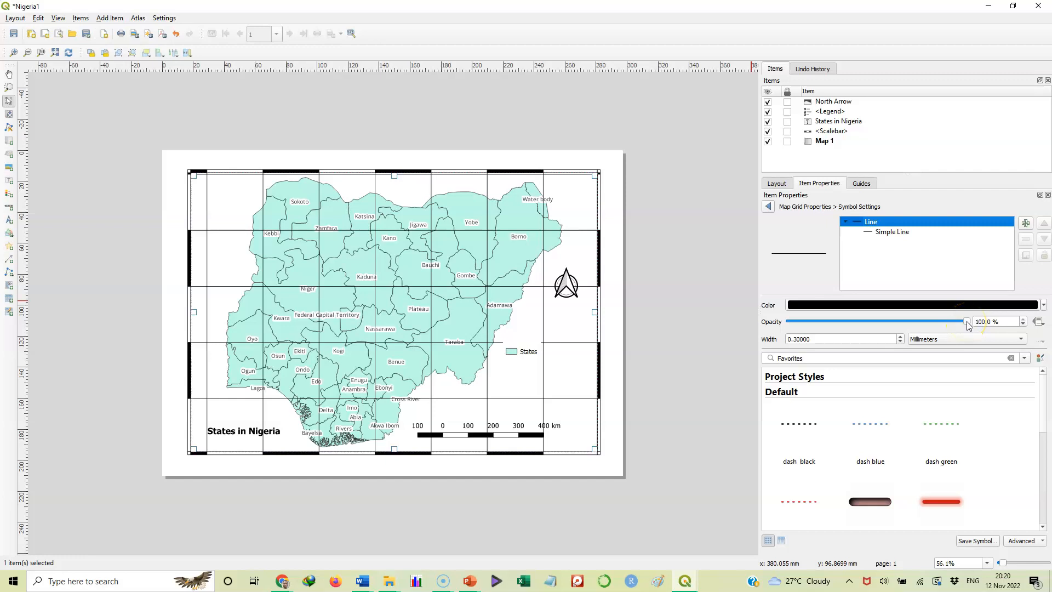
left_click_drag(967, 324, 826, 330)
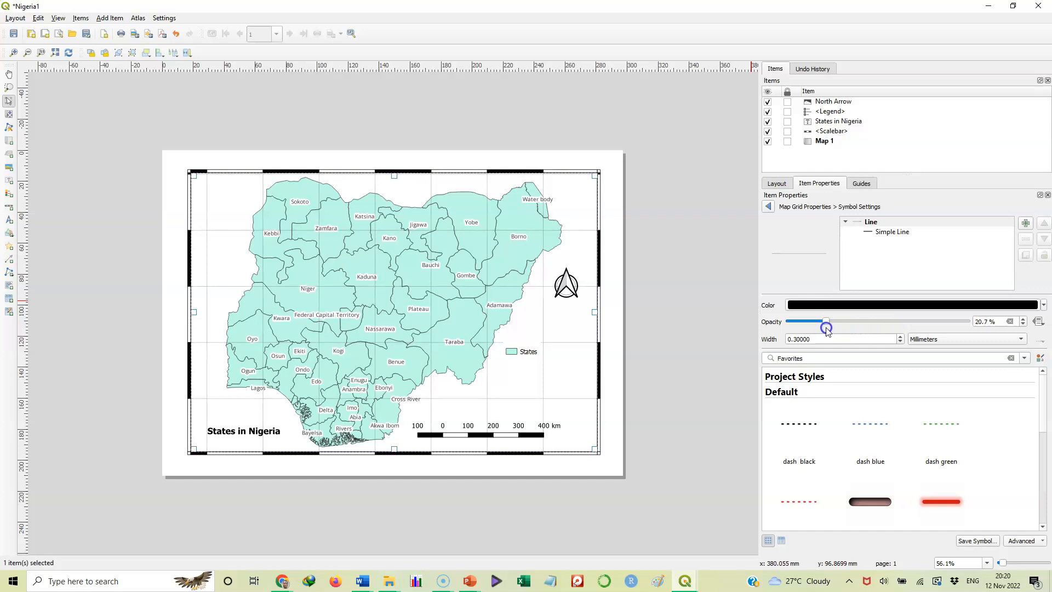
mouse_move(827, 329)
left_mouse_down()
mouse_move(804, 331)
mouse_move(833, 330)
mouse_move(822, 331)
left_mouse_up()
left_click(988, 322)
key("BackSpace")
key("BackSpace")
key("BackSpace")
key("BackSpace")
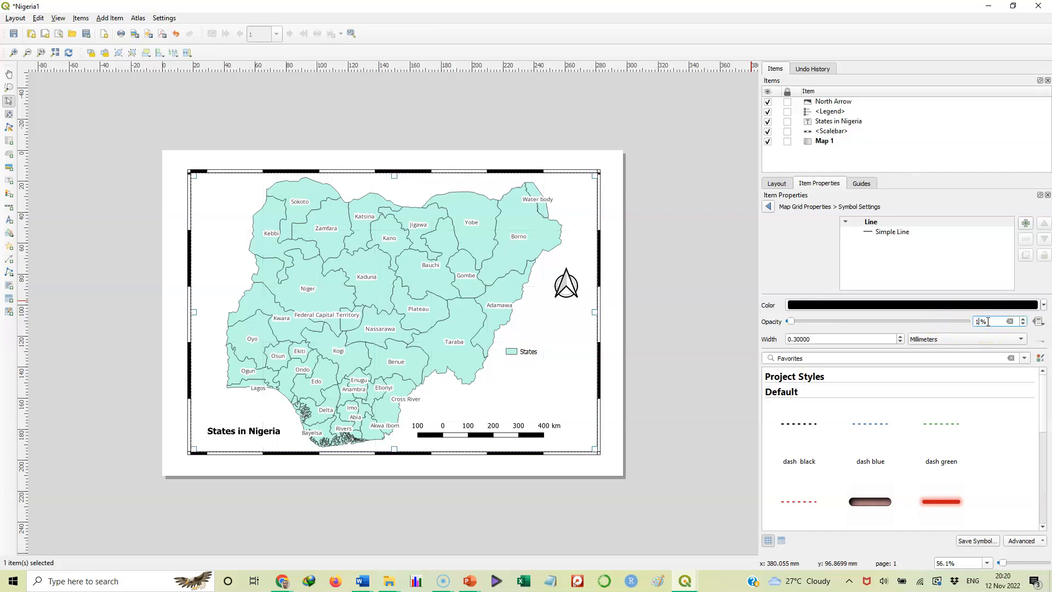
type("20")
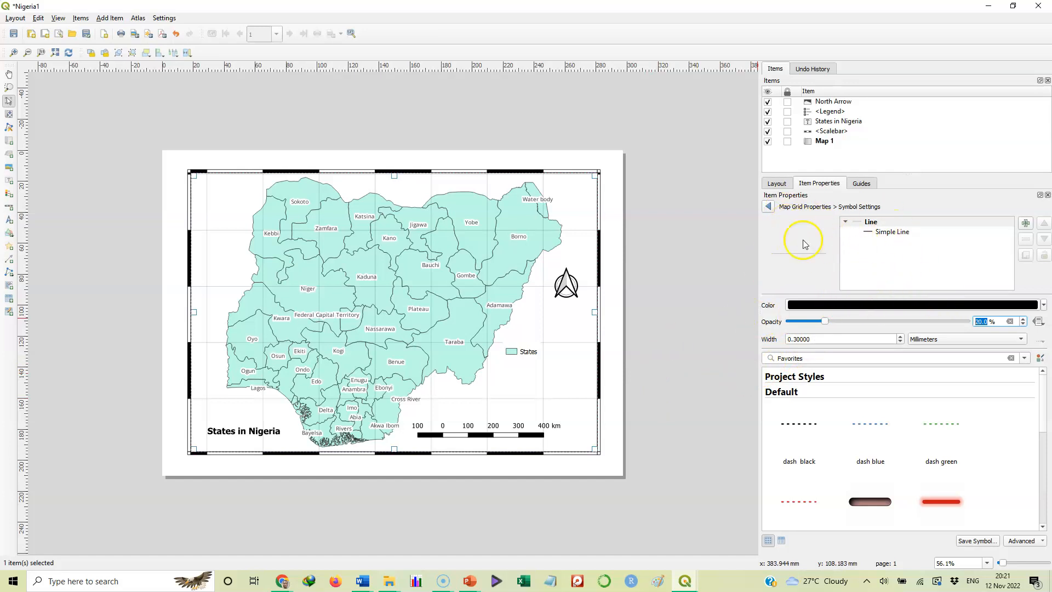
left_click(769, 207)
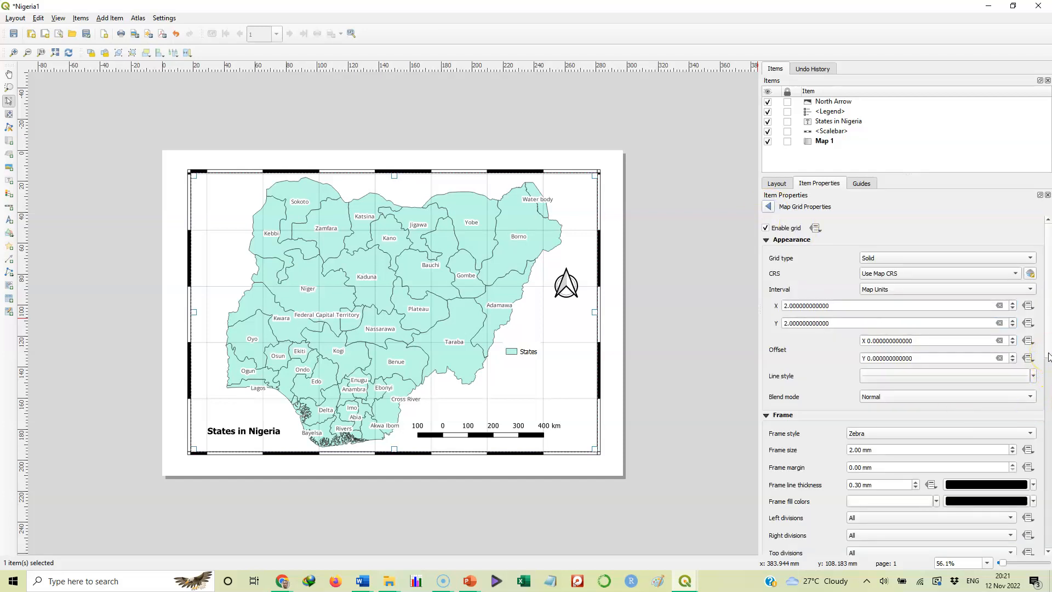
- Enable drawing of the grid coordinates and set the coordinate precision to 1
left_click_drag(1048, 355, 1048, 531)
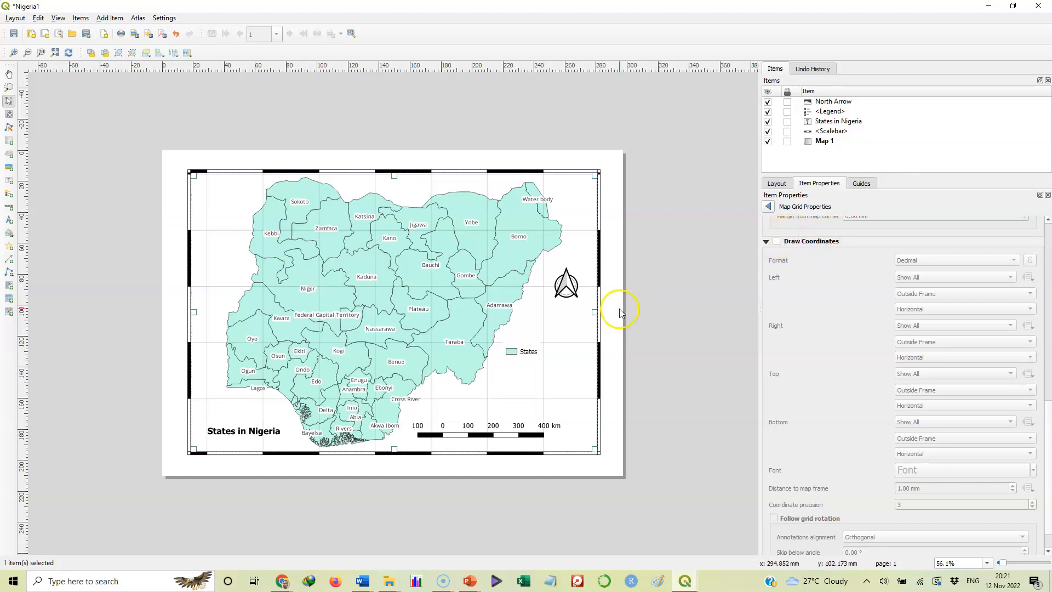
left_click(777, 242)
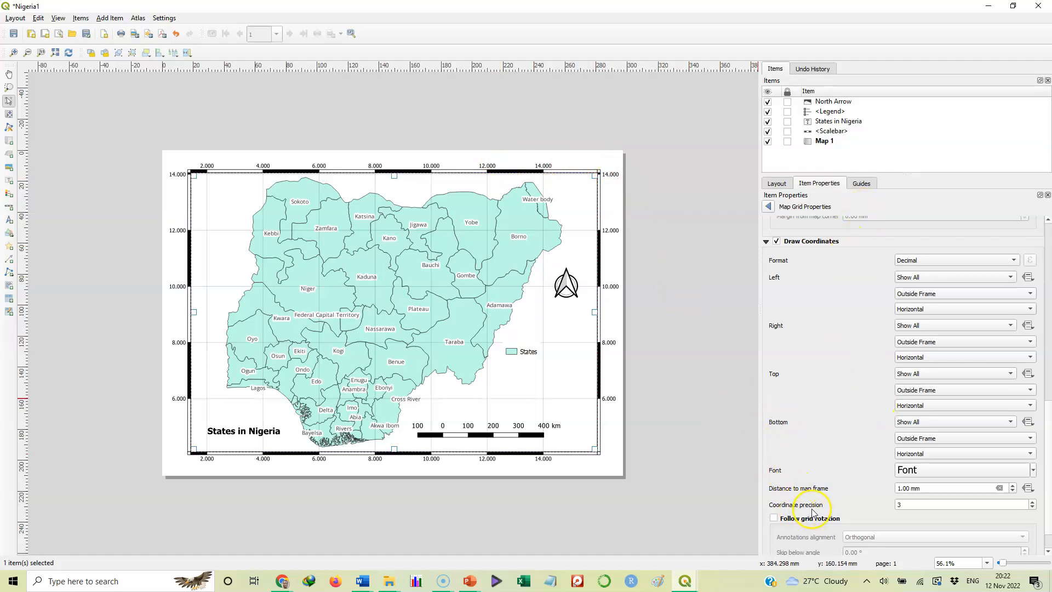
left_click(903, 502)
left_click(910, 504)
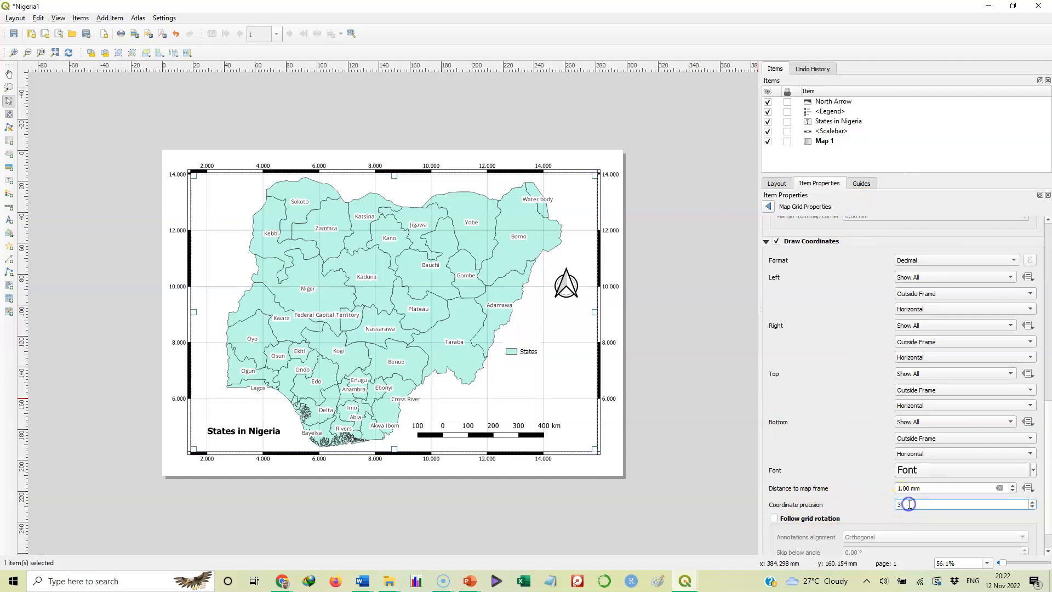
type("1")
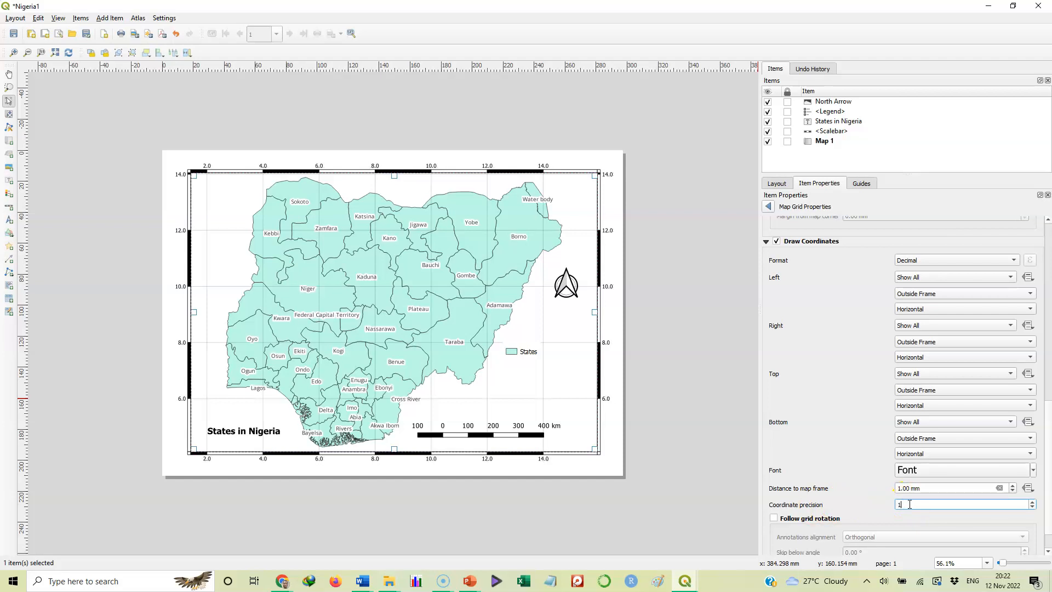
left_click(862, 480)
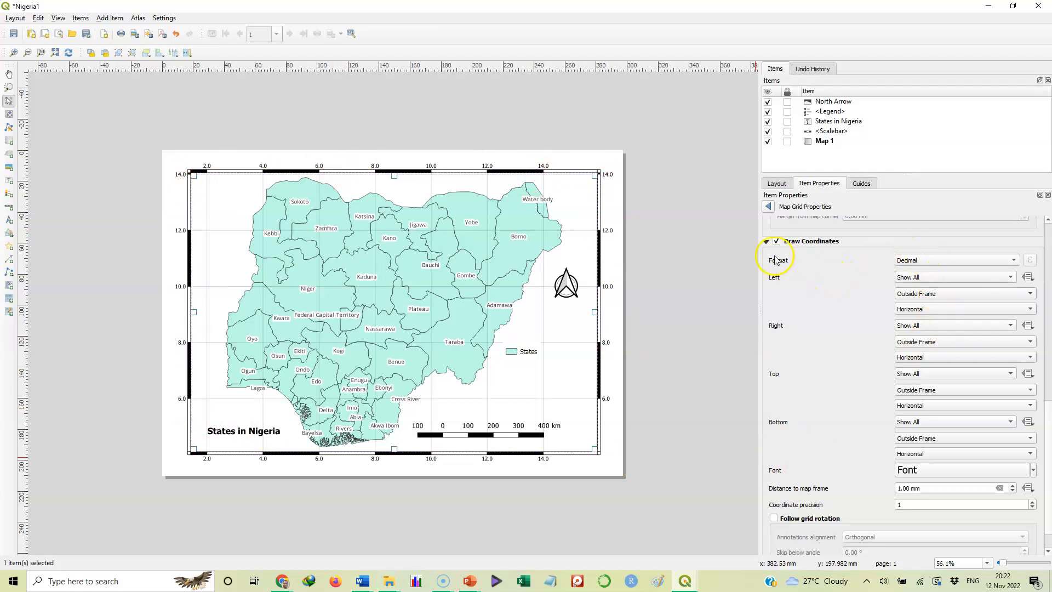
- Set the grid coordinate format to Decimal with Suffix
left_click(1016, 262)
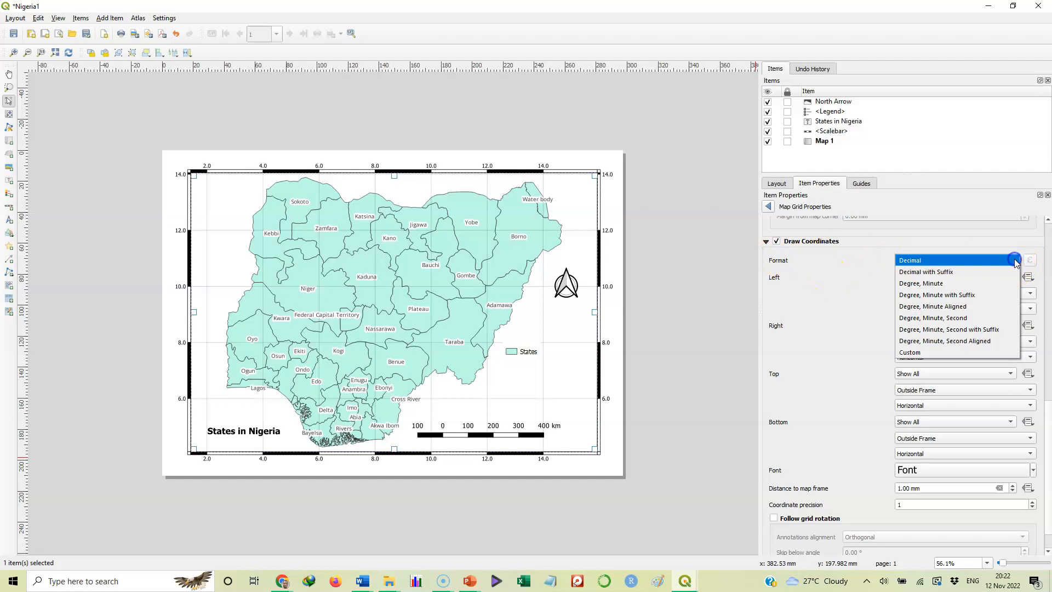
left_click(935, 260)
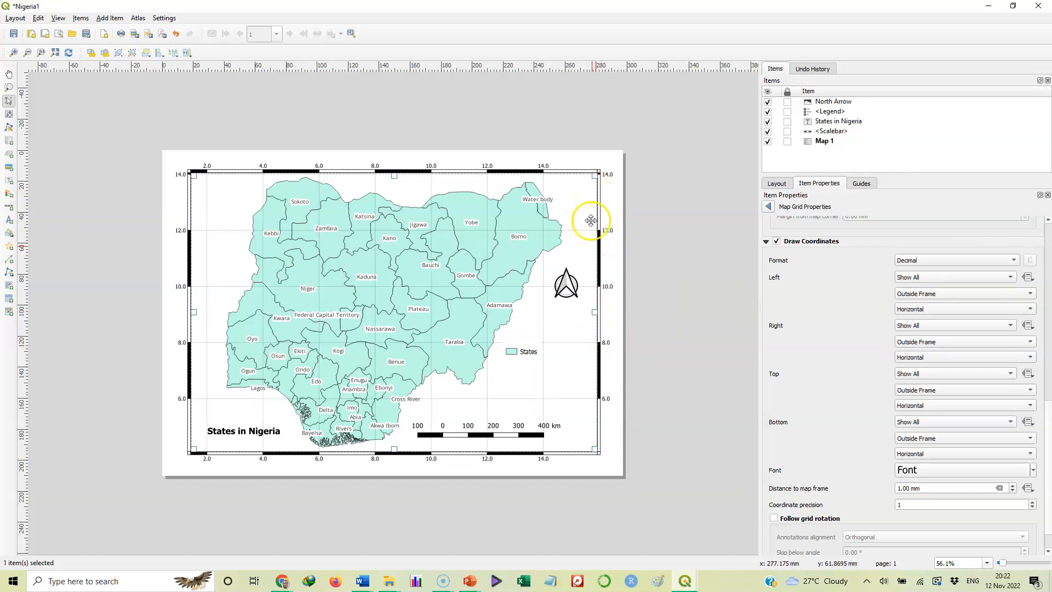
left_click(944, 262)
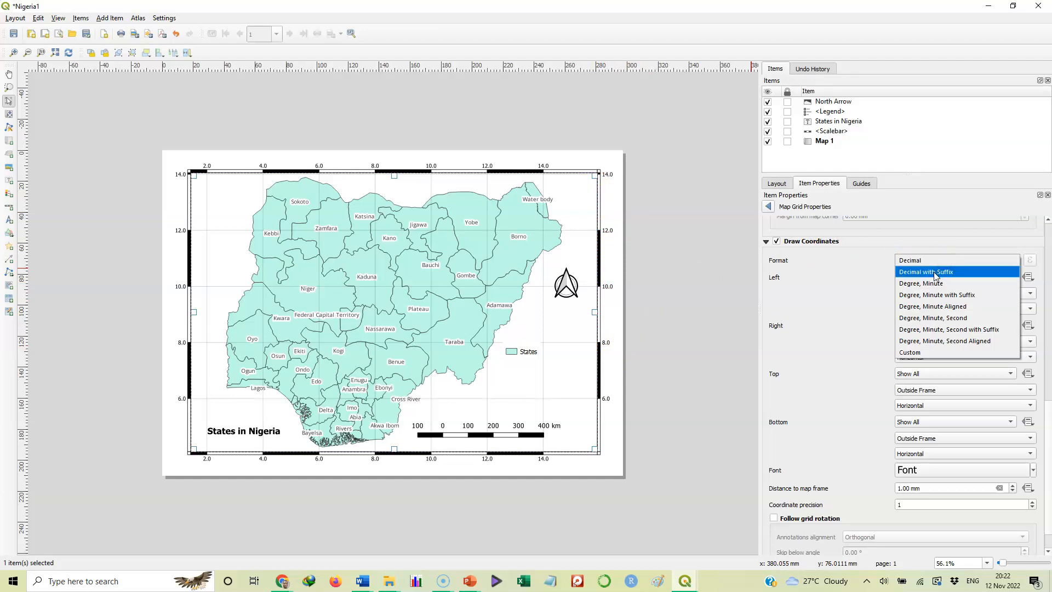
left_click(935, 272)
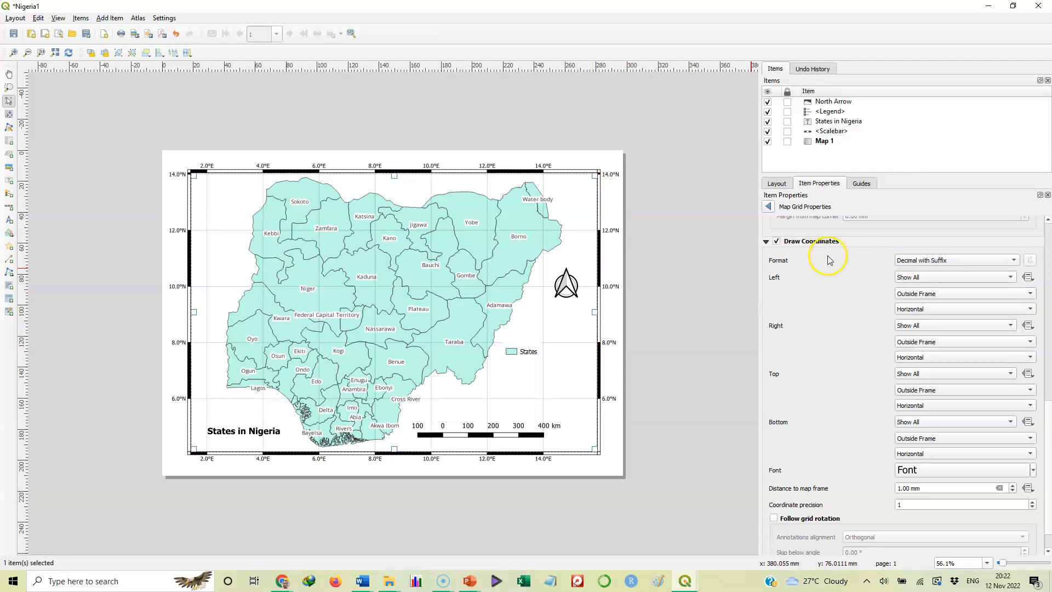
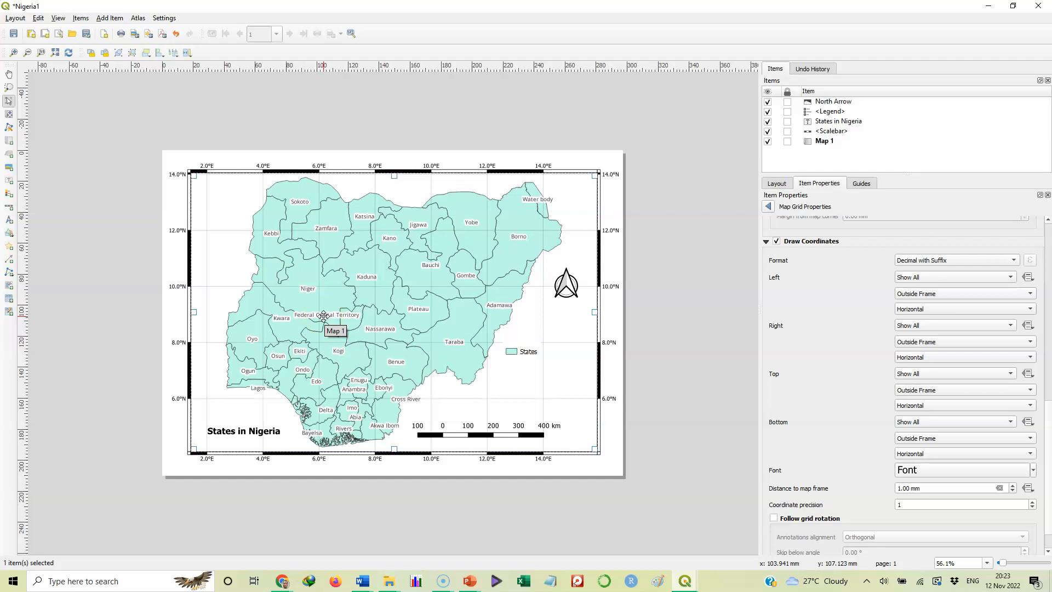
- Export the layout as a PDF named Nigeria1 to the Downloads\Compressed\New folder, keeping the default PDF export options
left_click(15, 19)
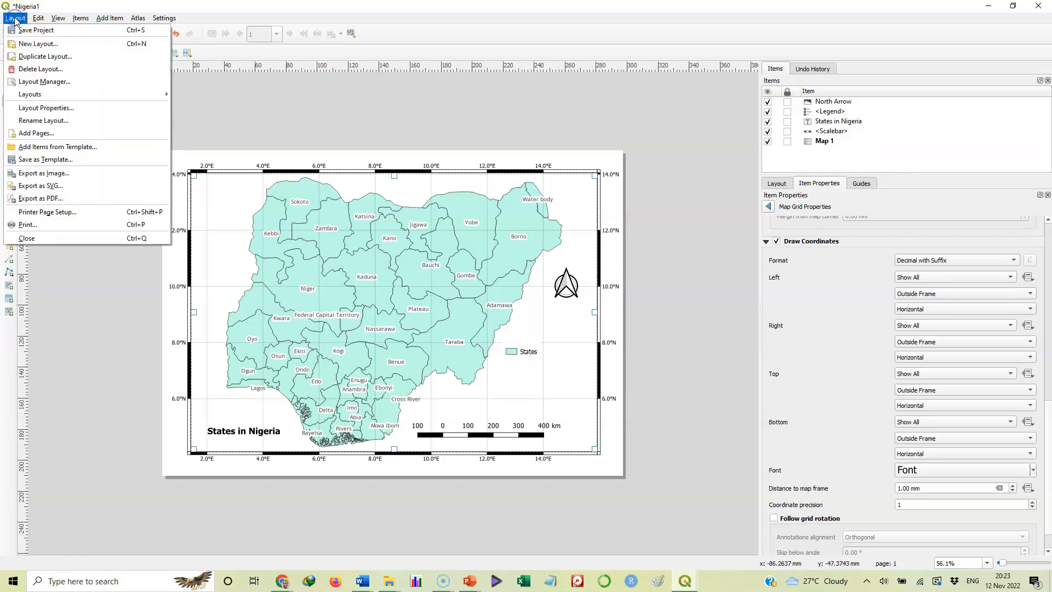
left_click(33, 204)
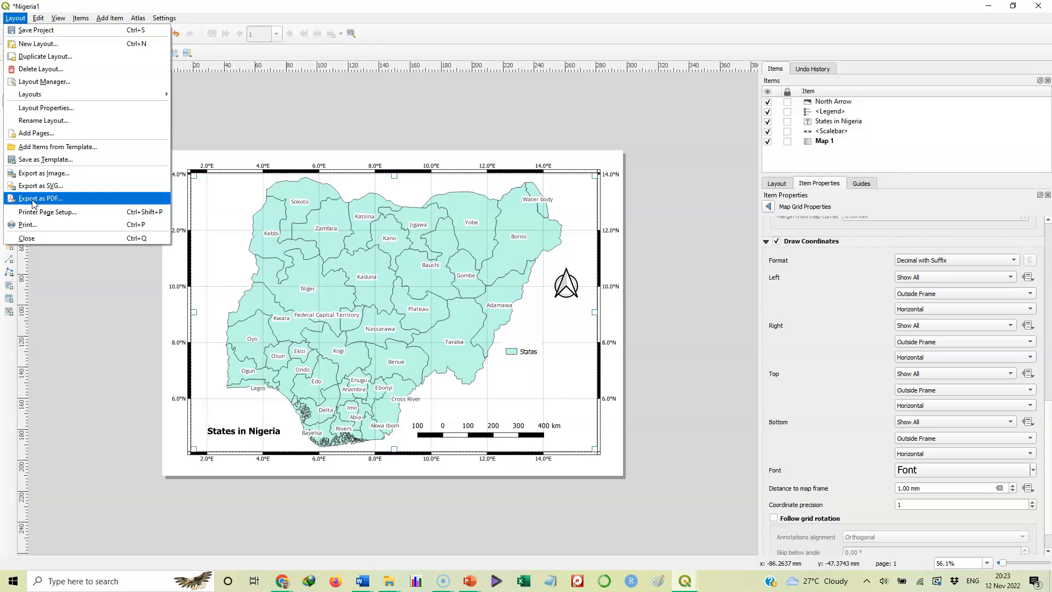
left_click(41, 176)
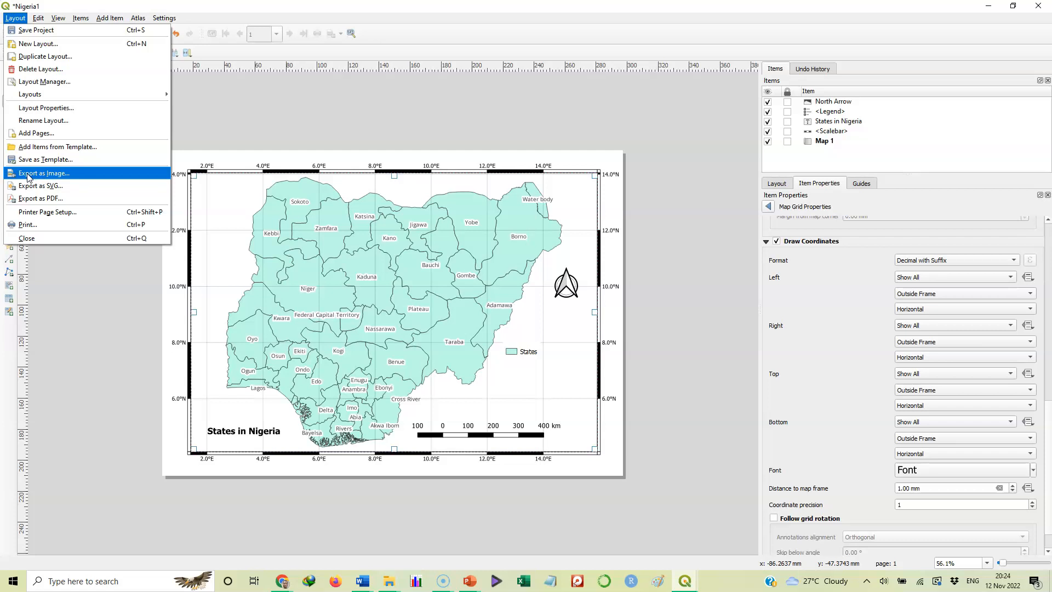
left_click(30, 199)
left_click(30, 200)
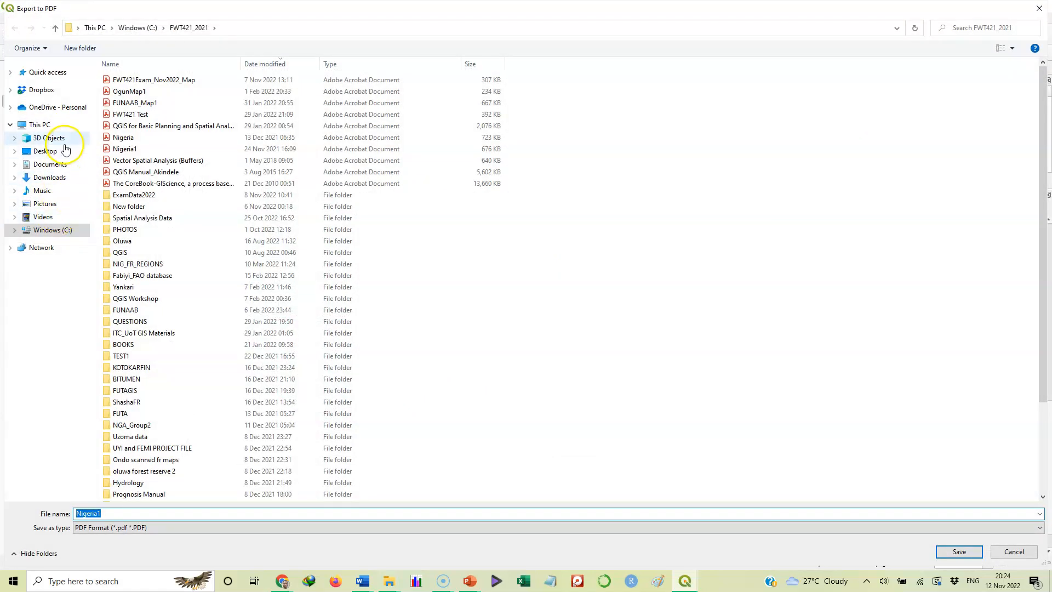
left_click(50, 176)
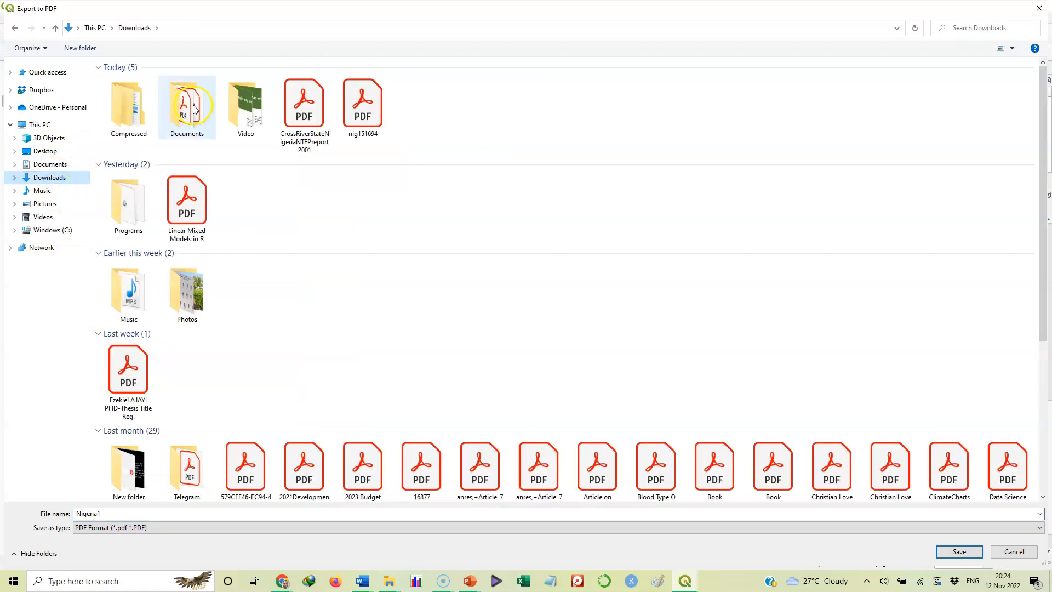
double_click(119, 111)
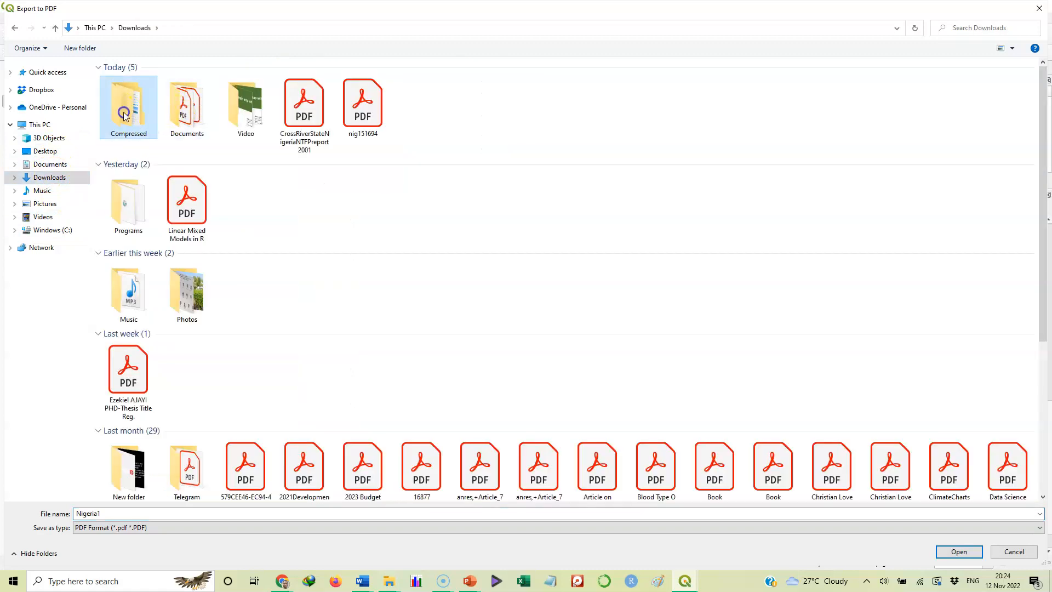
left_click(119, 80)
double_click(119, 80)
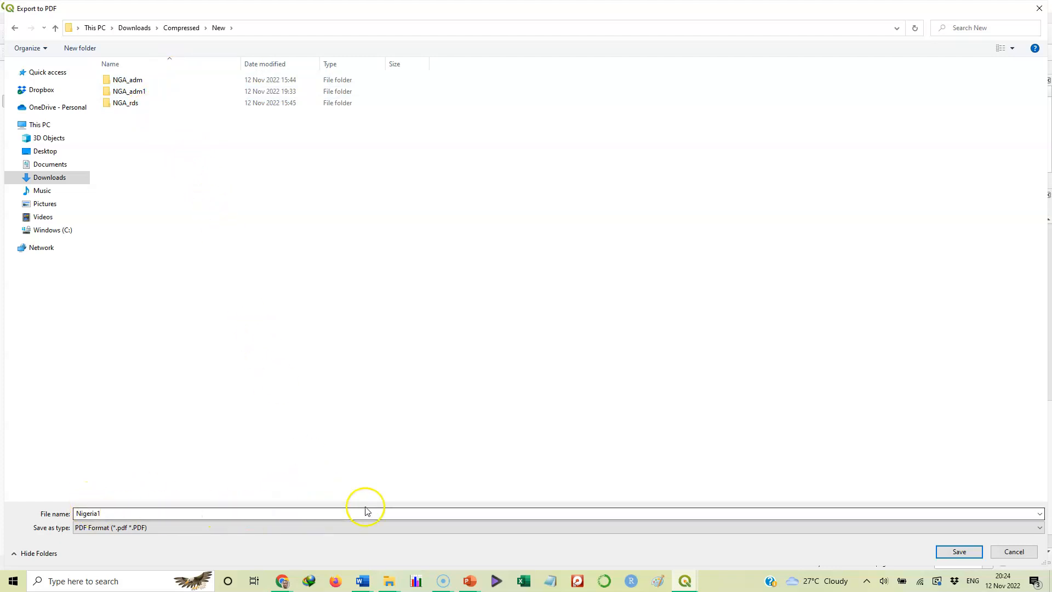
left_click(969, 551)
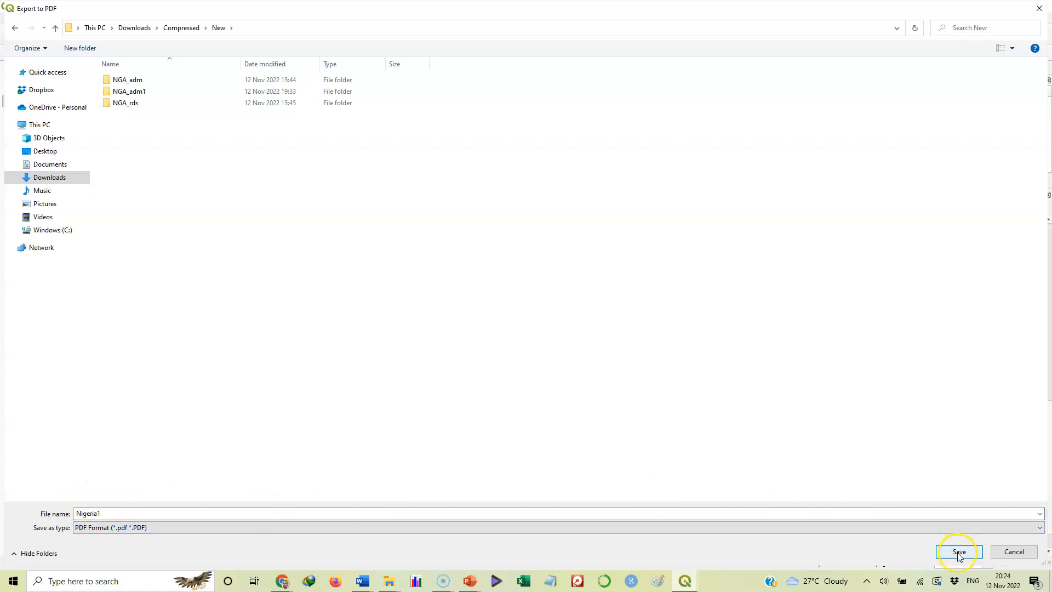
left_click(958, 554)
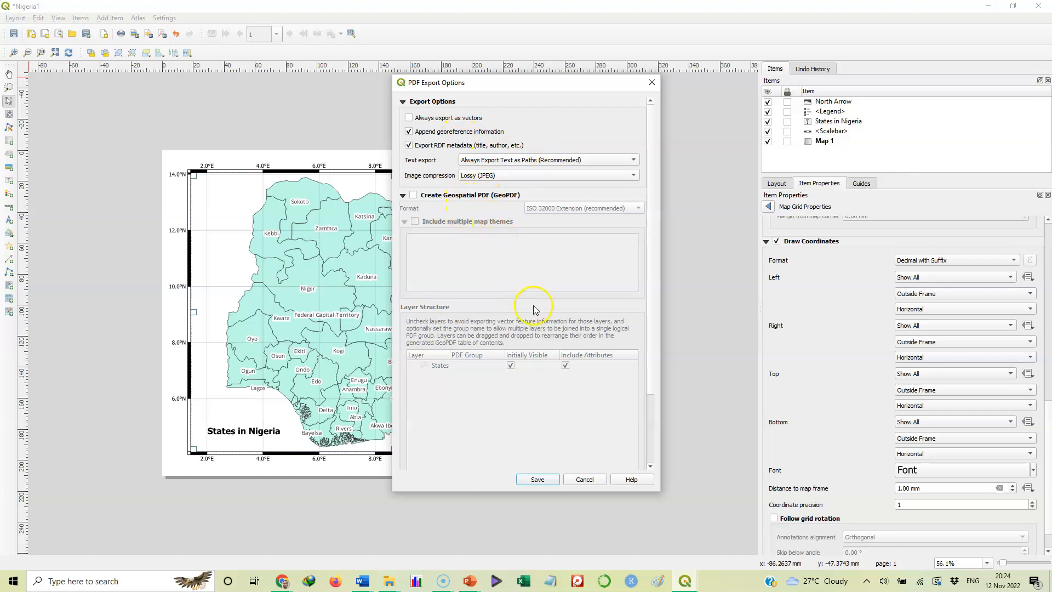
left_click(538, 480)
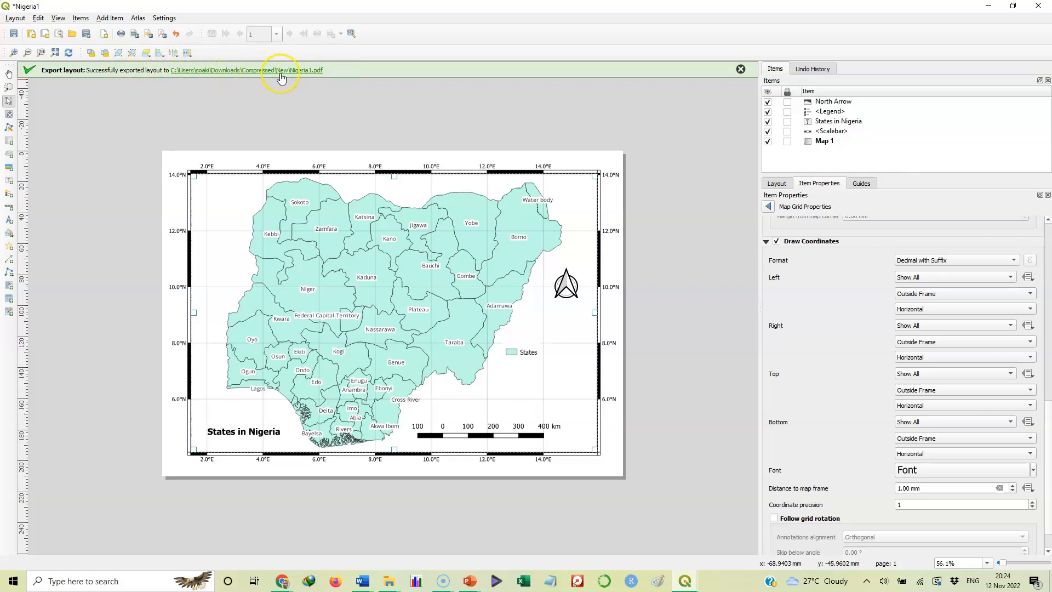
- Export the layout as a JPEG image named Nigeria1 in the same folder, with the export resolution set to 600 dpi
left_click(15, 18)
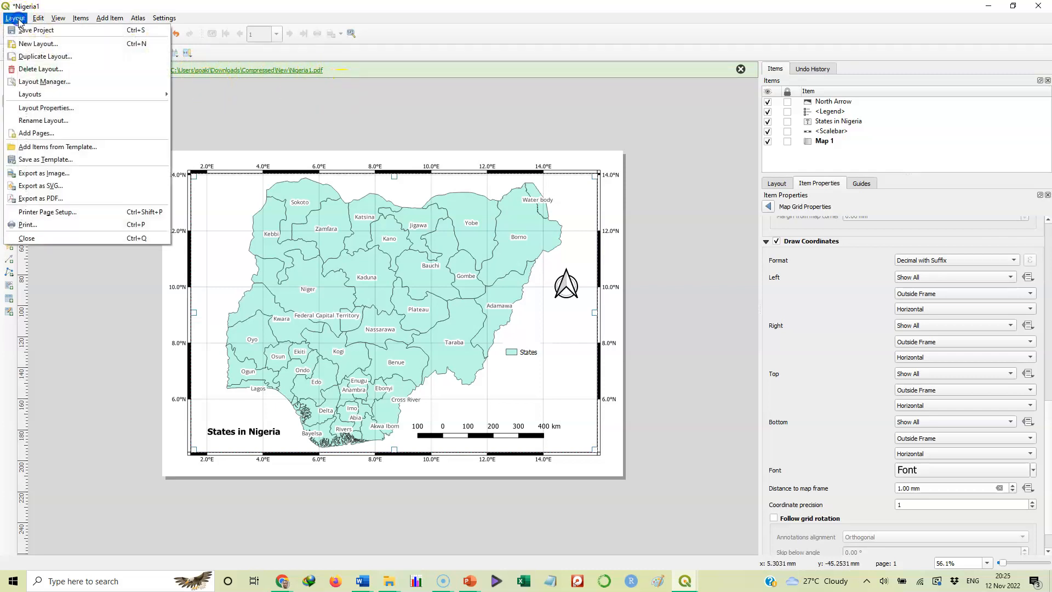
left_click(47, 174)
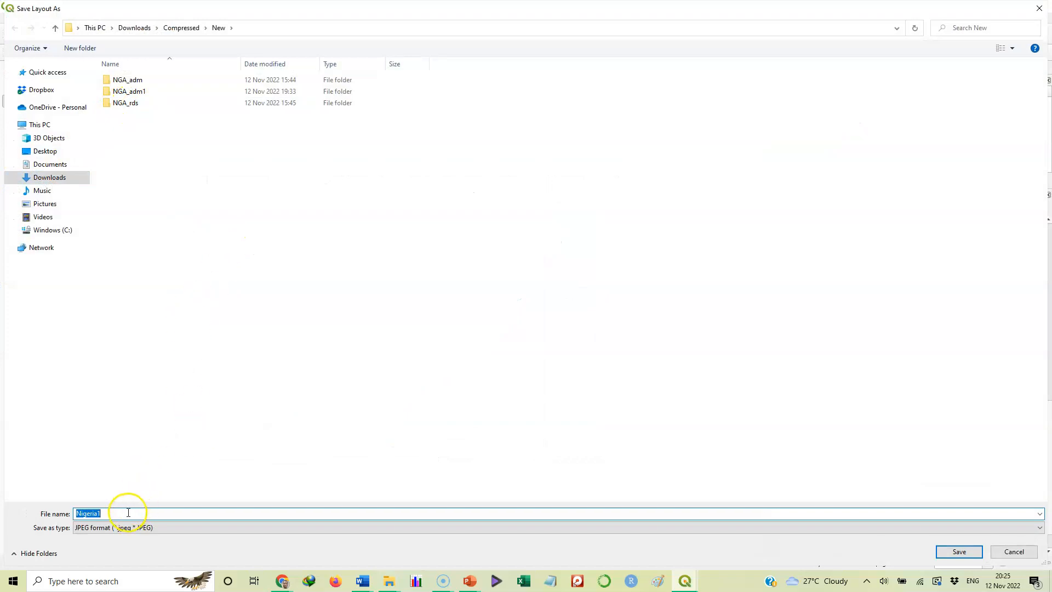
left_click(950, 552)
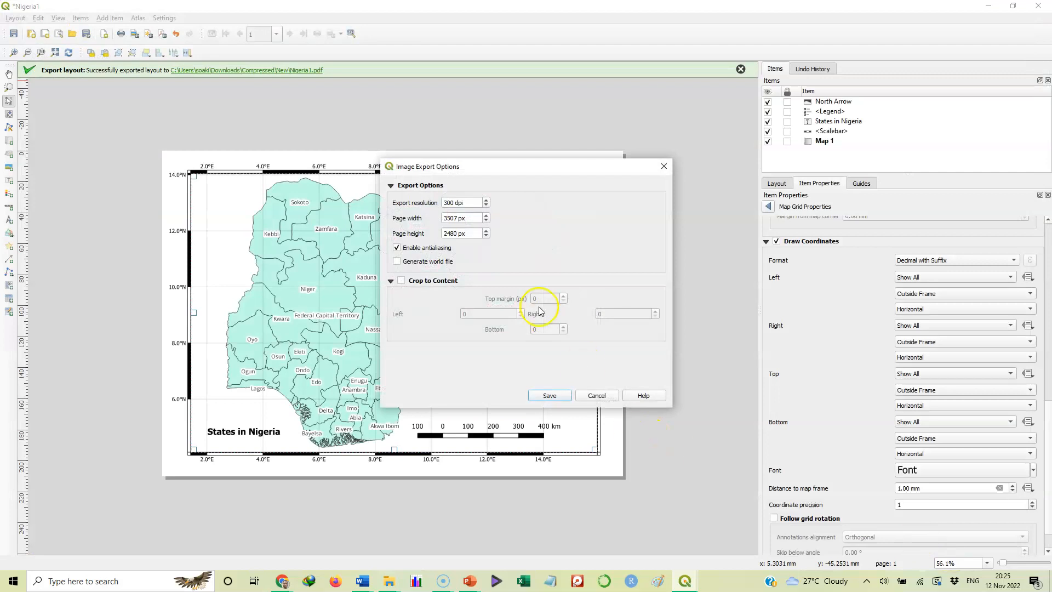
left_click(447, 207)
key("BackSpace")
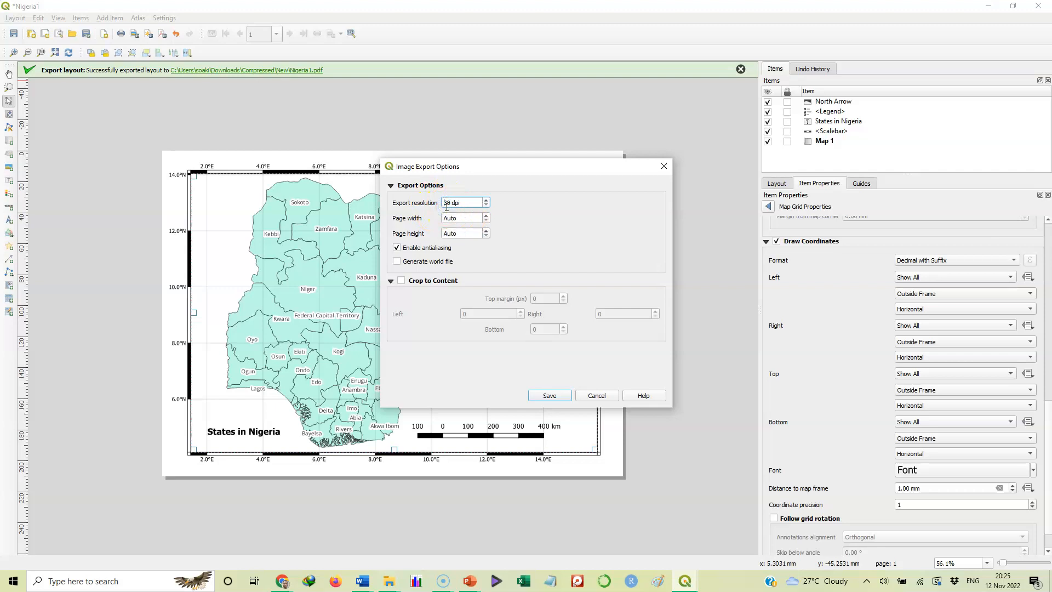
type("6")
left_click(555, 397)
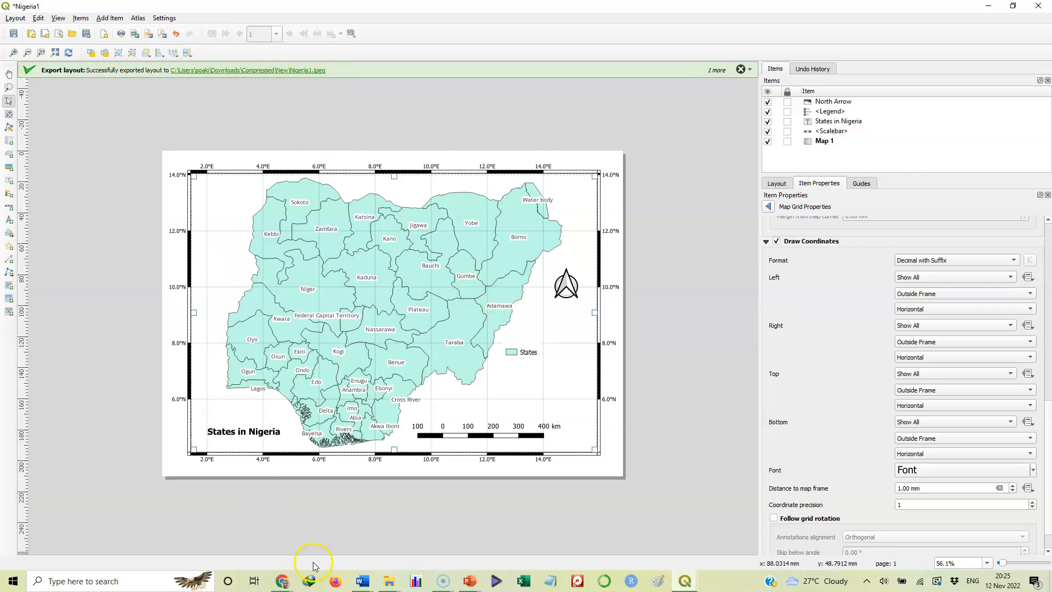
- Switch to the New folder in File Explorer and open the exported Nigeria1 PDF to inspect the map
mouse_move(393, 585)
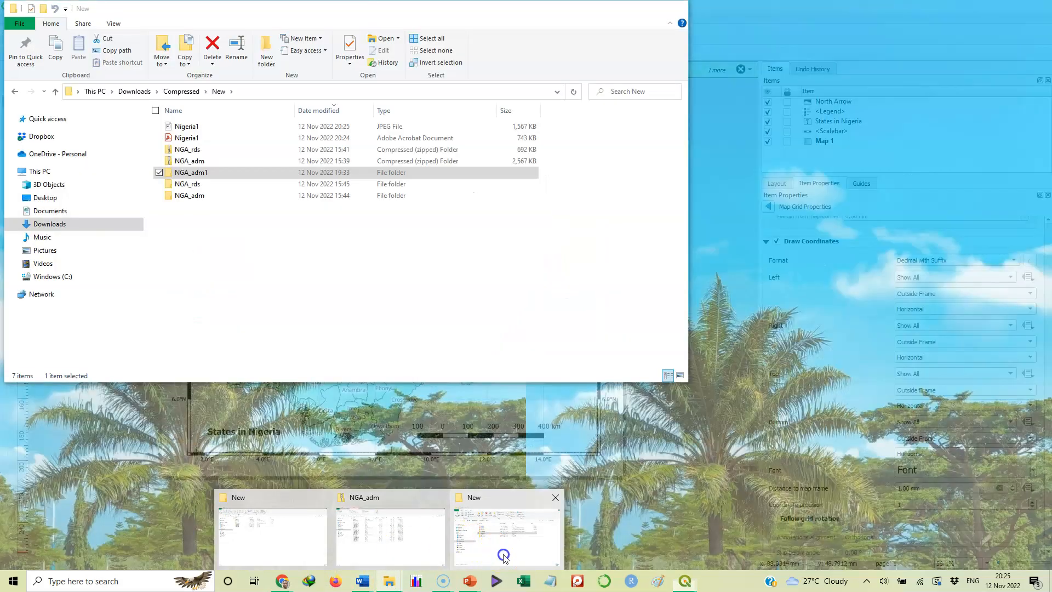
left_click(504, 534)
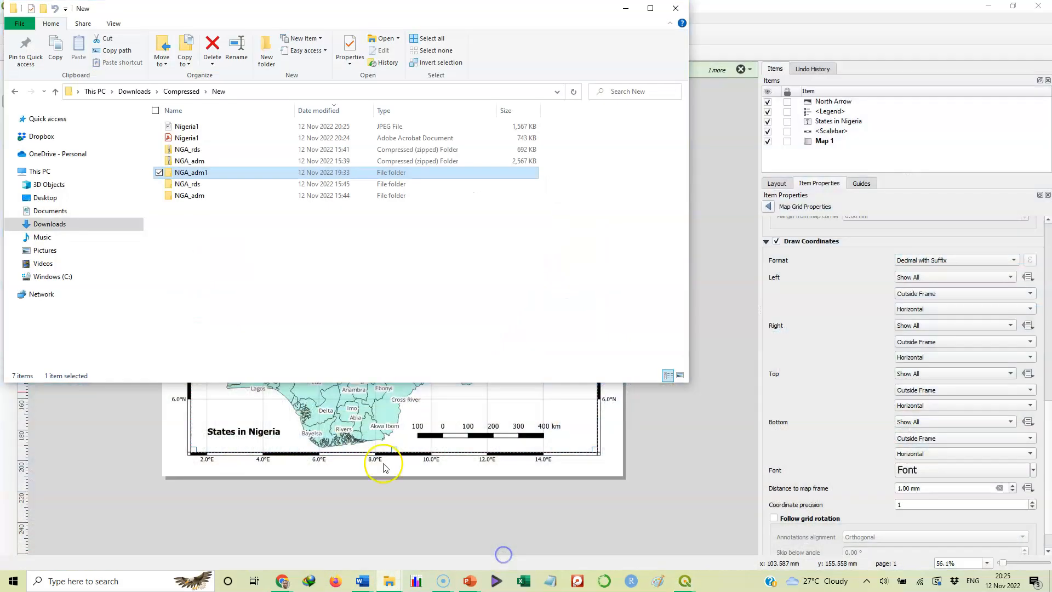
left_click(300, 303)
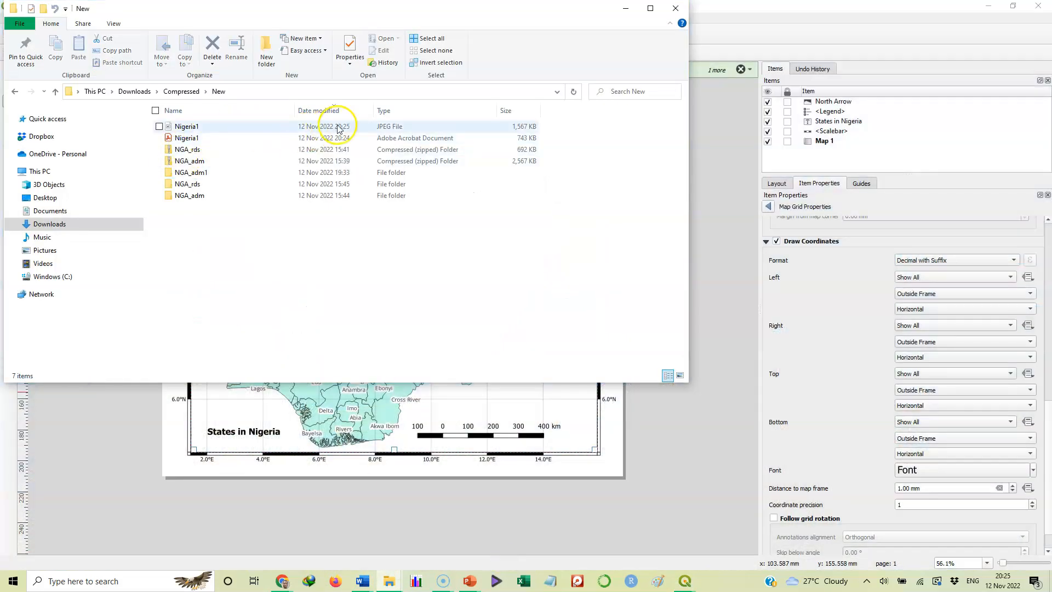
left_click(187, 140)
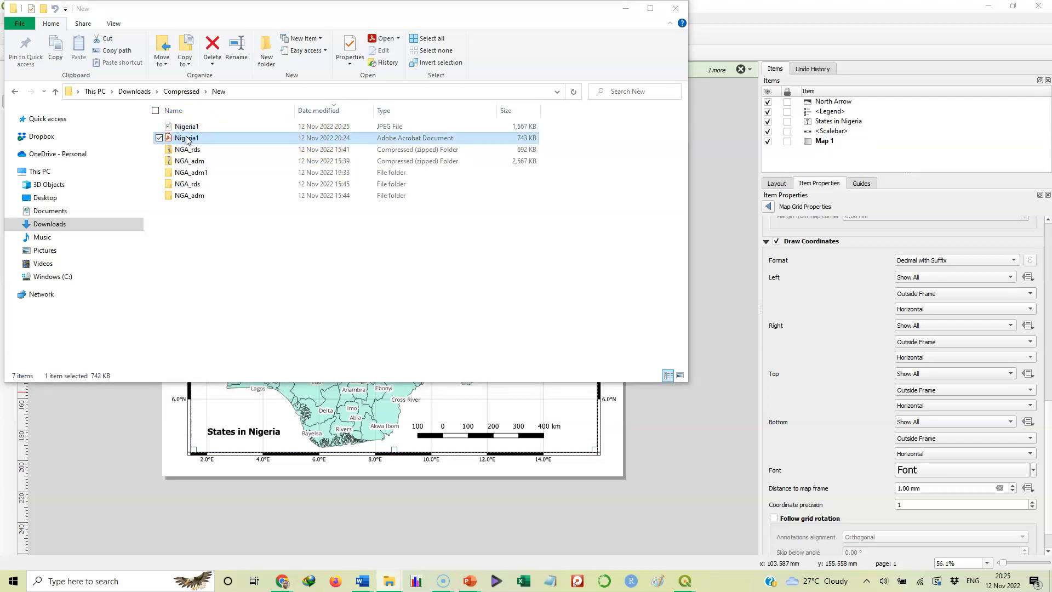
double_click(187, 138)
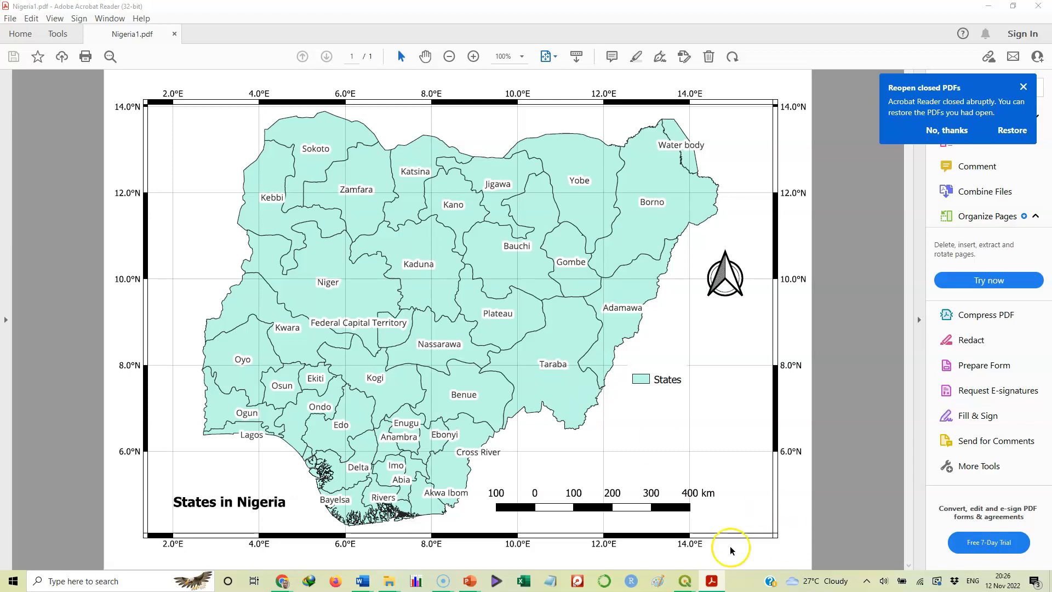
- Switch back to QGIS, view the map in the main project window and return to the Nigeria1 layout
mouse_move(684, 584)
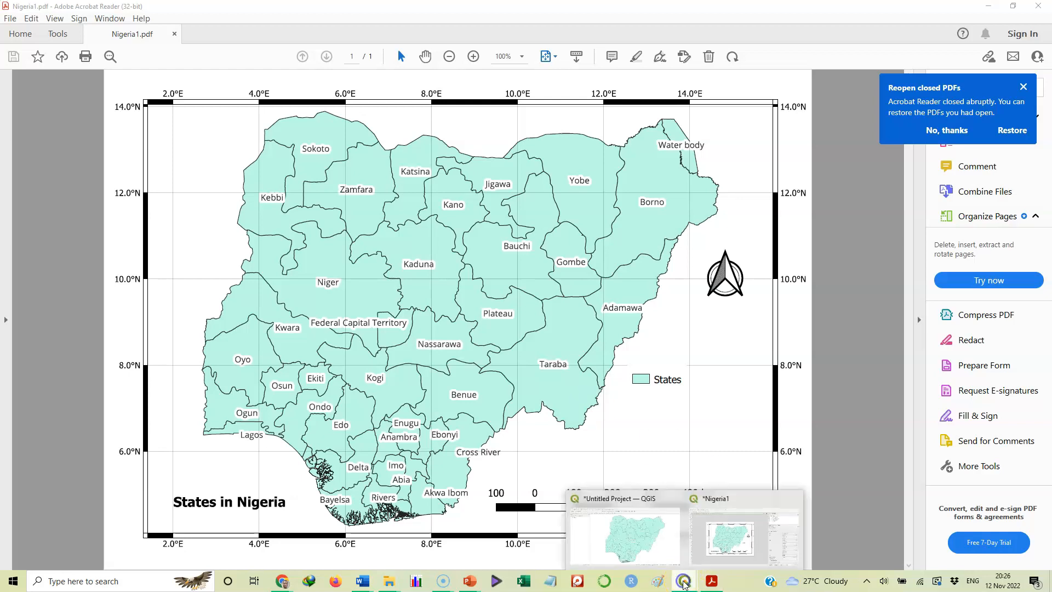
left_click(717, 548)
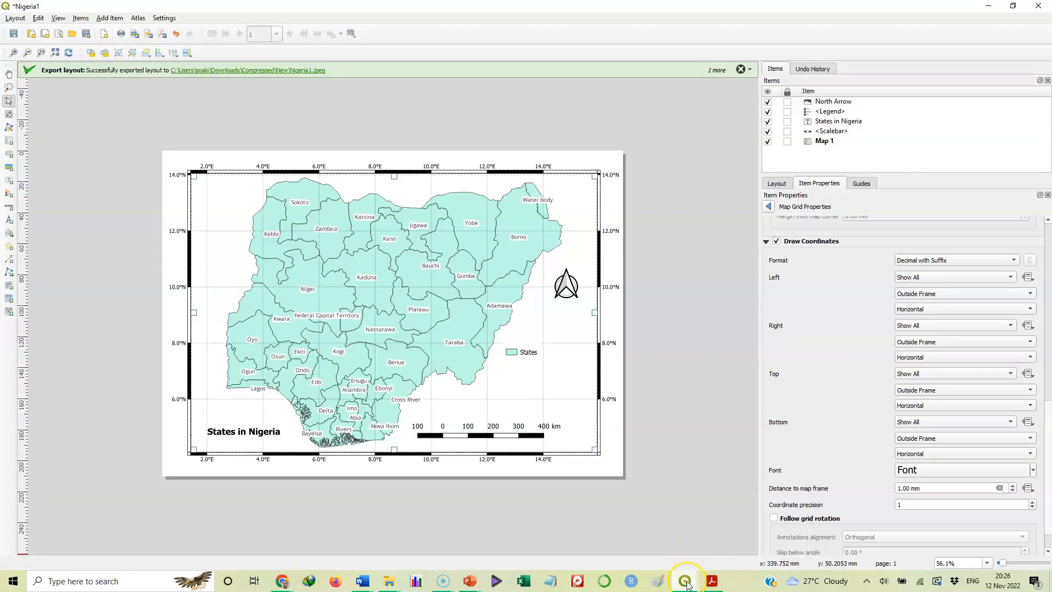
mouse_move(688, 584)
left_click(630, 543)
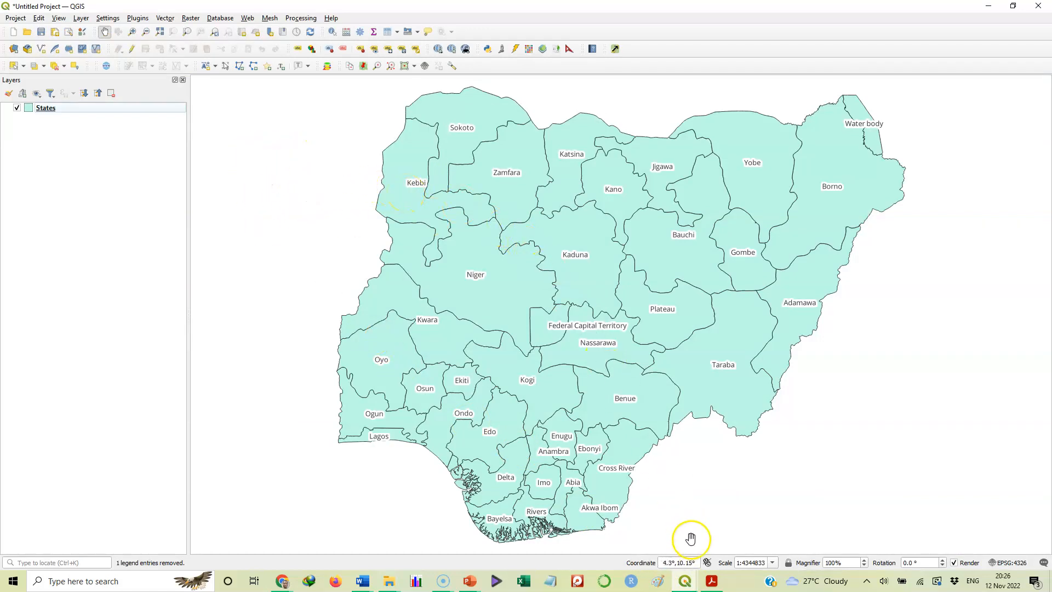
mouse_move(687, 585)
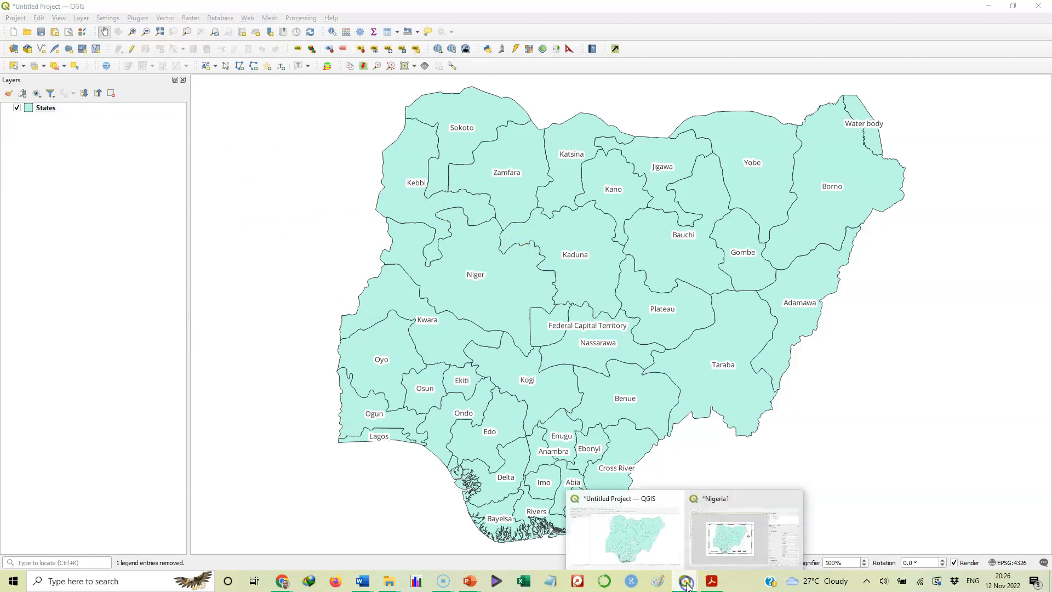
left_click(729, 552)
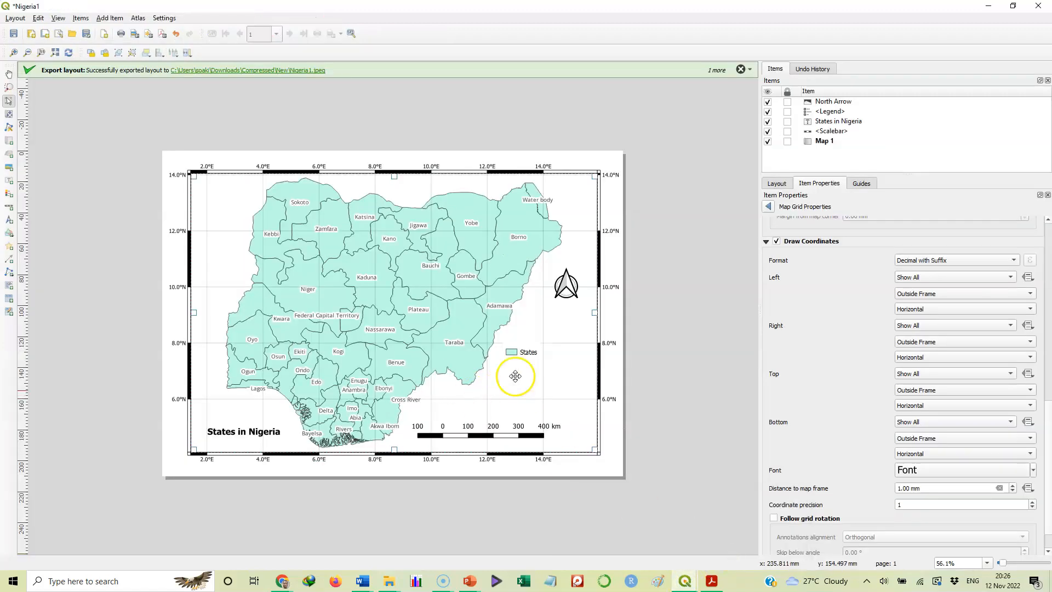